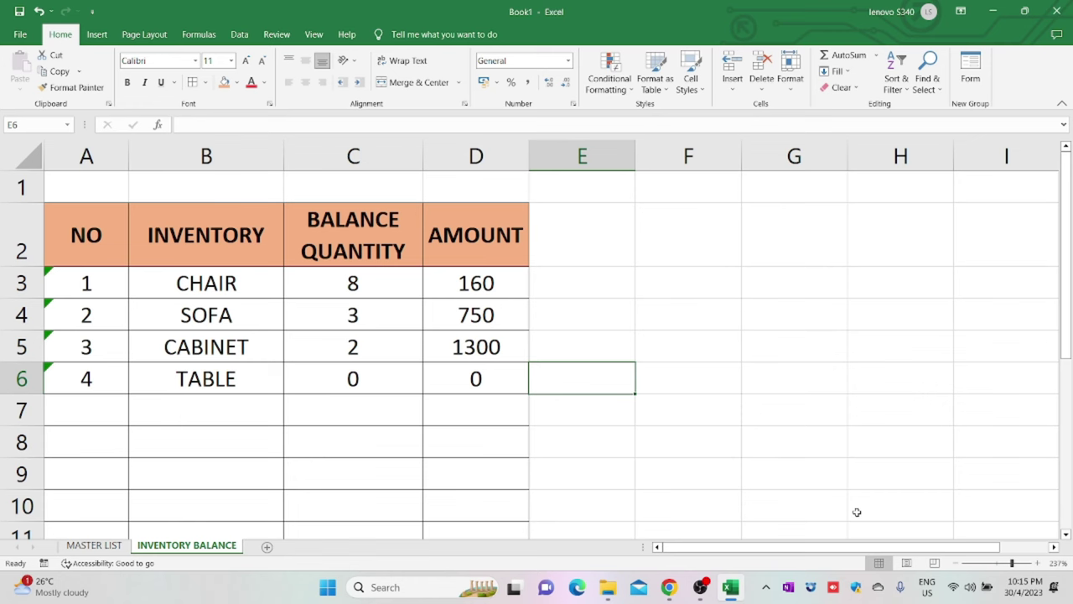
Look over the stock records on the MASTER LIST sheet of the finished workbook.
{"action": "left_click", "coordinate": [94, 545]}
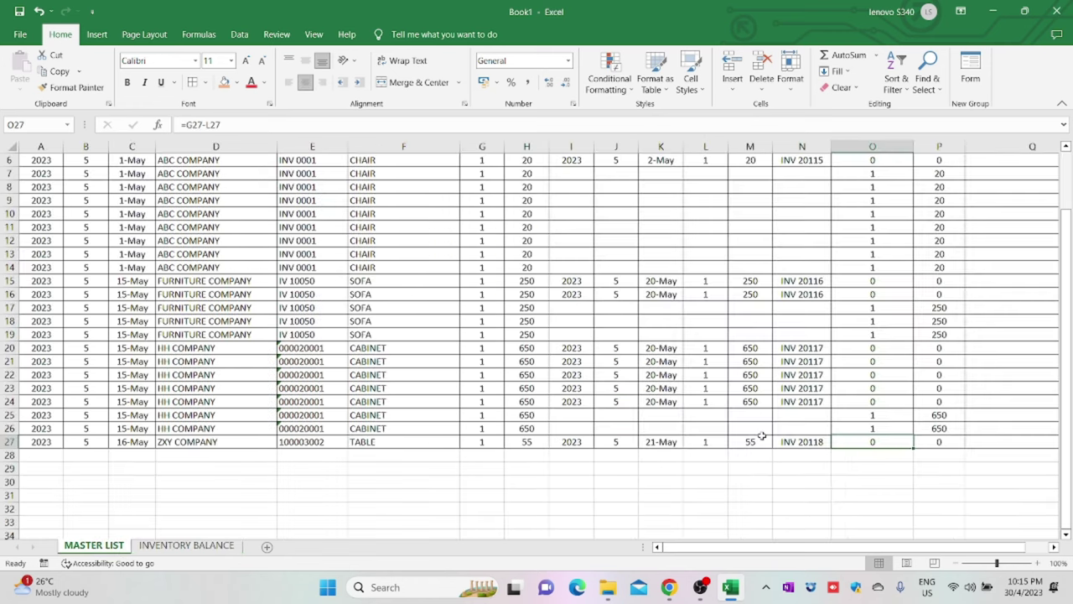
{"action": "scroll", "coordinate": [779, 438], "scroll_direction": "up", "scroll_amount": 2}
{"action": "left_click", "coordinate": [939, 435]}
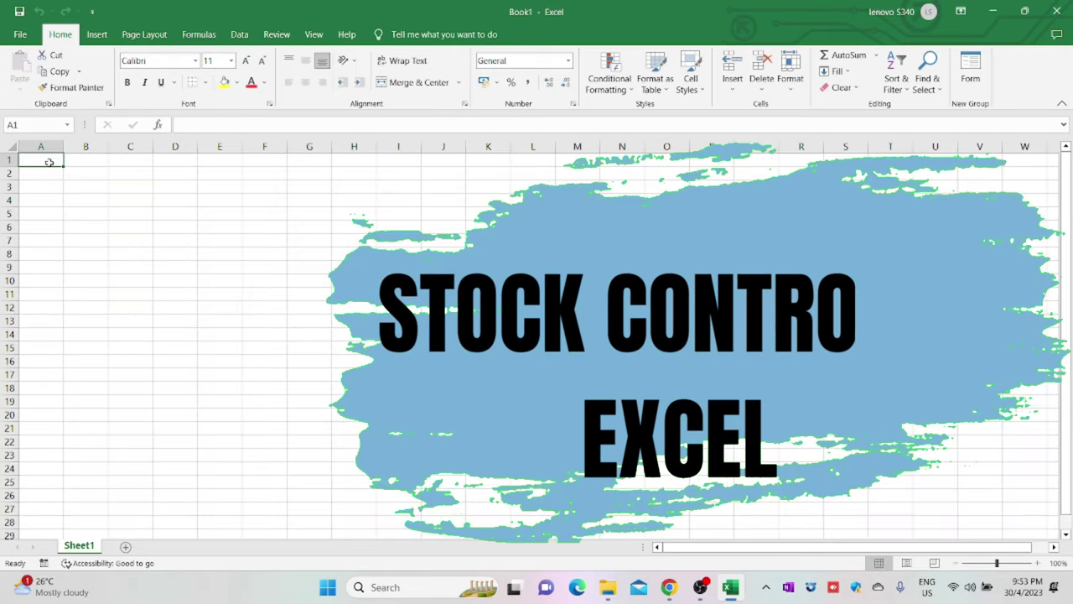
Enter the title STOCK CONTROL - FIFO in cell A1 of the empty sheet.
{"action": "type", "text": "STOCK"}
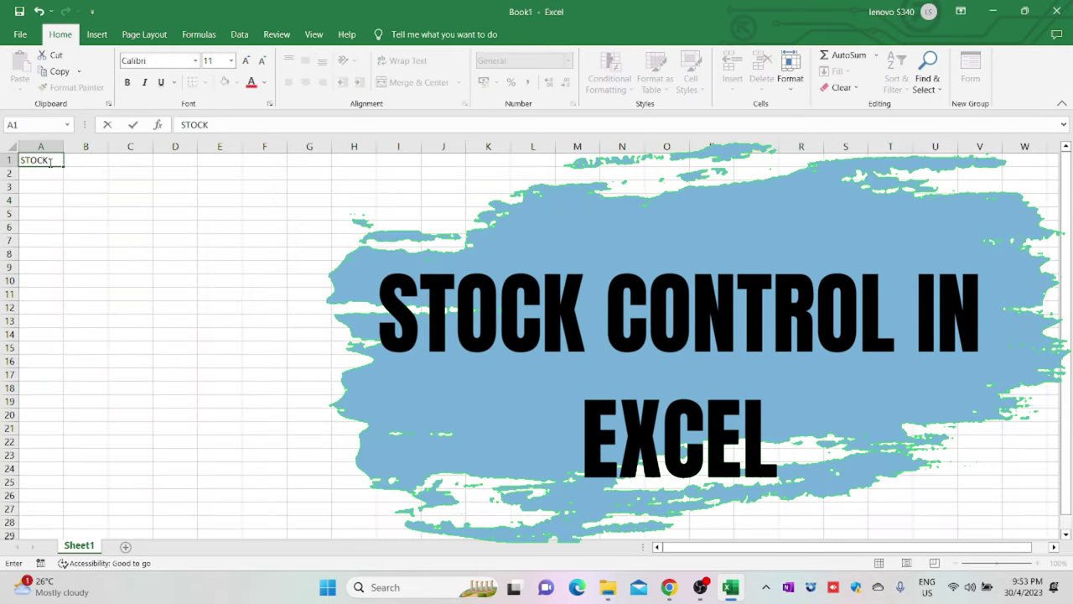
{"action": "type", "text": " CONTROL"}
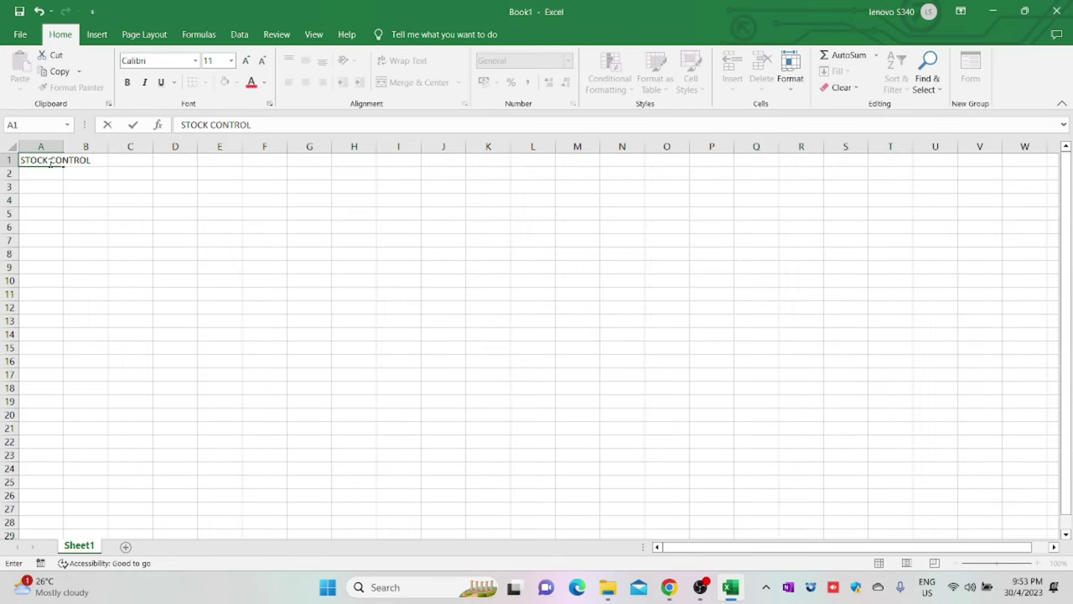
{"action": "type", "text": " - FIFO"}
Enter the headers YEAR IN, MONTH IN, DATE IN and SUPPILER in cells A3 to D3.
{"action": "left_click", "coordinate": [51, 187]}
{"action": "type", "text": "YEAR IN"}
{"action": "key", "text": "Tab"}
{"action": "type", "text": "MONTH IN"}
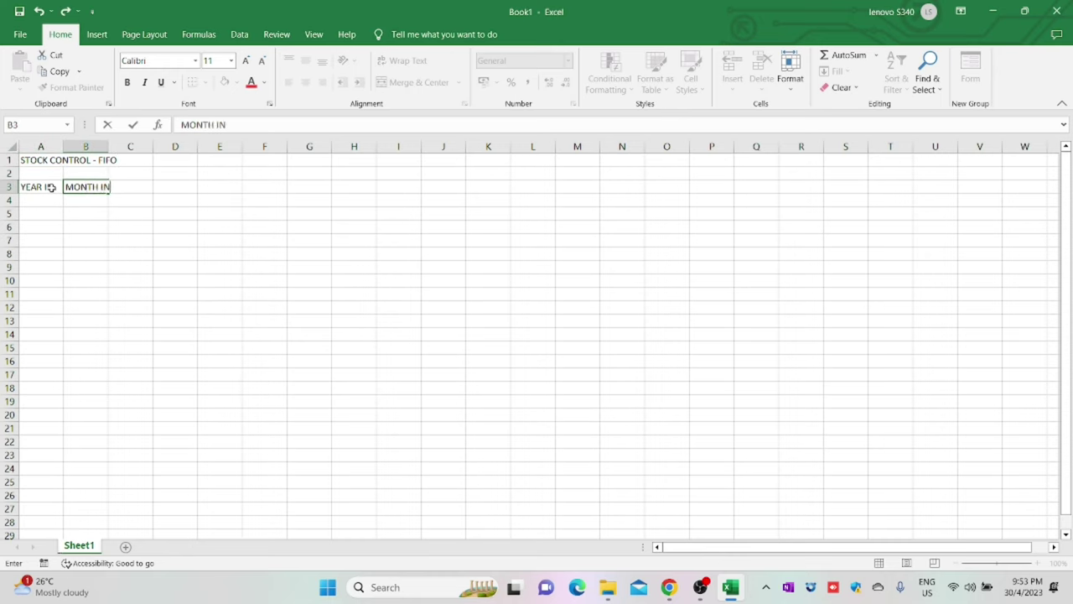
{"action": "key", "text": "Tab"}
{"action": "type", "text": "DATE IN"}
{"action": "key", "text": "Tab"}
{"action": "type", "text": "SUPPILER"}
{"action": "key", "text": "Tab"}
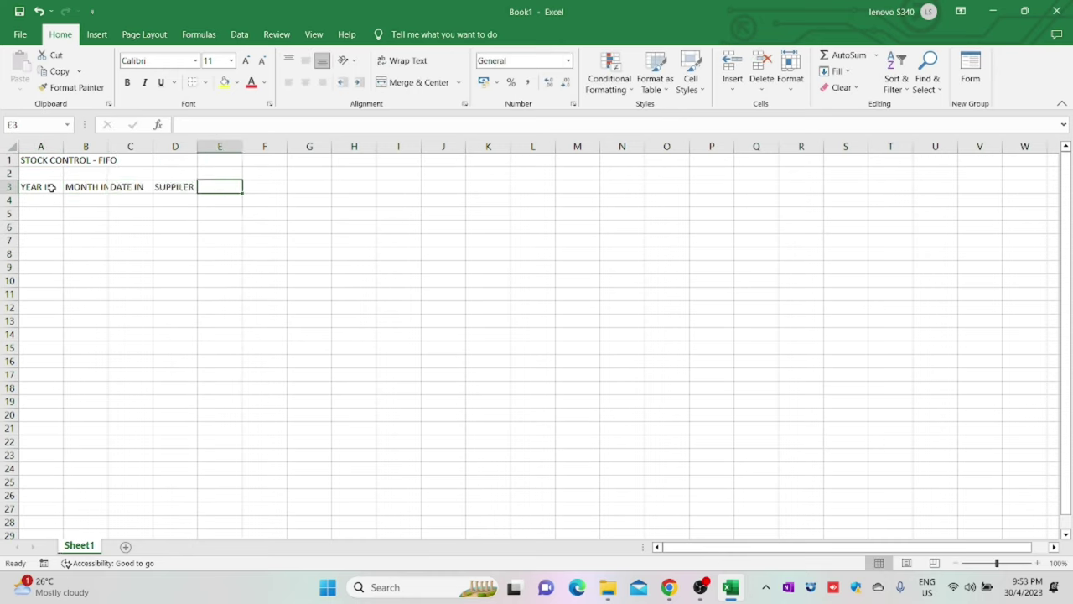
Add the headers INVOICE NO, INVENTORY, QTY IN and UNIT PRICE in cells E3 to H3.
{"action": "type", "text": "INVOICE NO"}
{"action": "key", "text": "Tab"}
{"action": "type", "text": "INVENTORY"}
{"action": "key", "text": "Tab"}
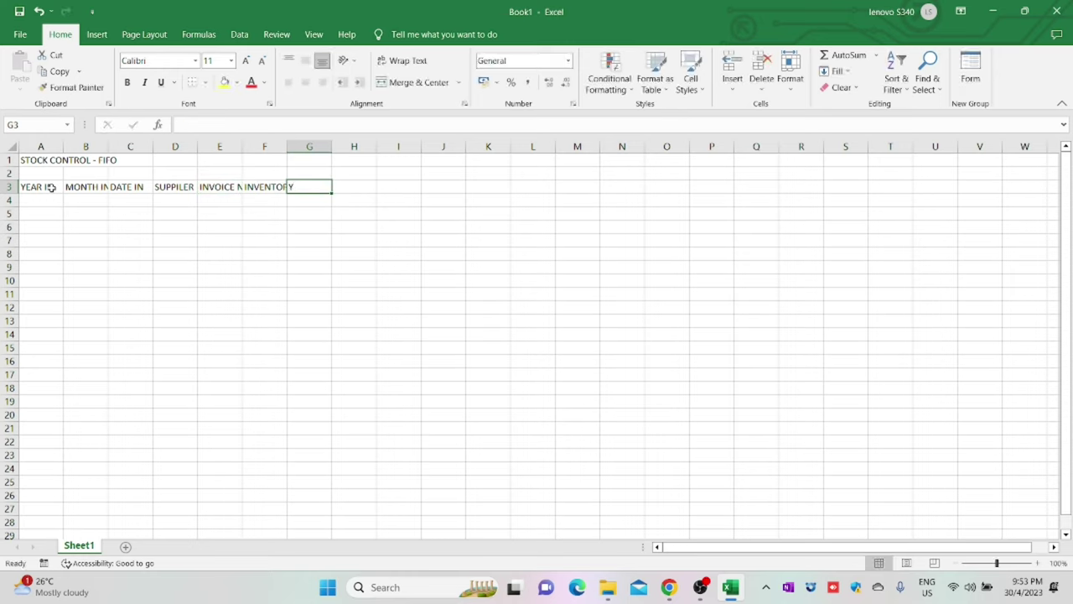
{"action": "type", "text": "QTY IN"}
{"action": "key", "text": "Tab"}
{"action": "type", "text": "UNIT PRICE"}
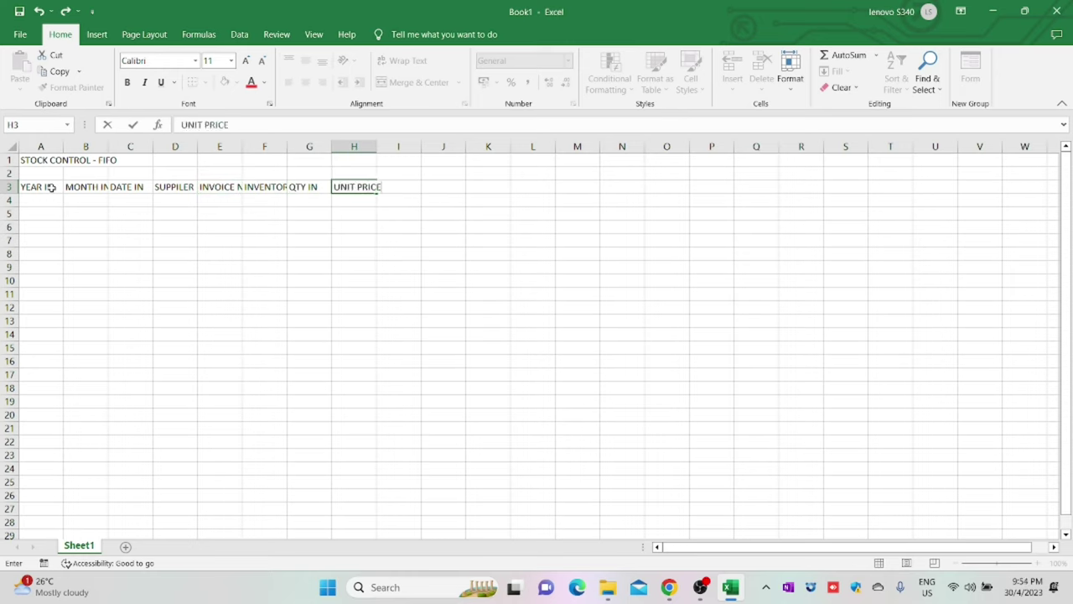
{"action": "key", "text": "Tab"}
Add the headers YEAR OUT, MONTH OUT, DATE OUT, QTY OUT and OUT AMOUNT in cells I3 to M3.
{"action": "type", "text": "YEAR OUT"}
{"action": "key", "text": "Tab"}
{"action": "type", "text": "MONTH"}
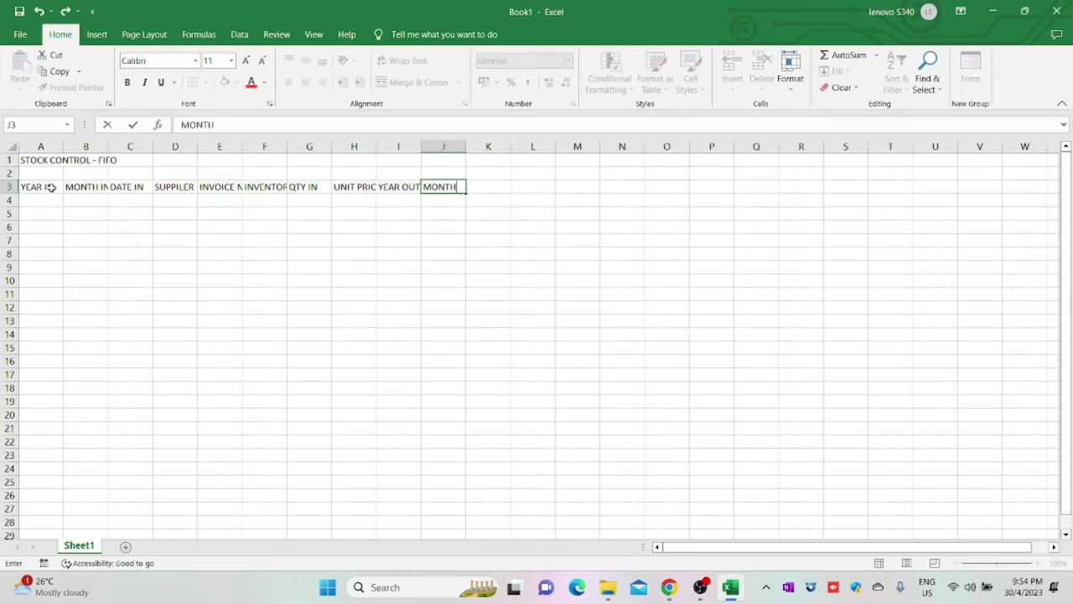
{"action": "type", "text": " OUT"}
{"action": "key", "text": "Tab"}
{"action": "type", "text": "DATE OUT"}
{"action": "key", "text": "Tab"}
{"action": "type", "text": "QTY "}
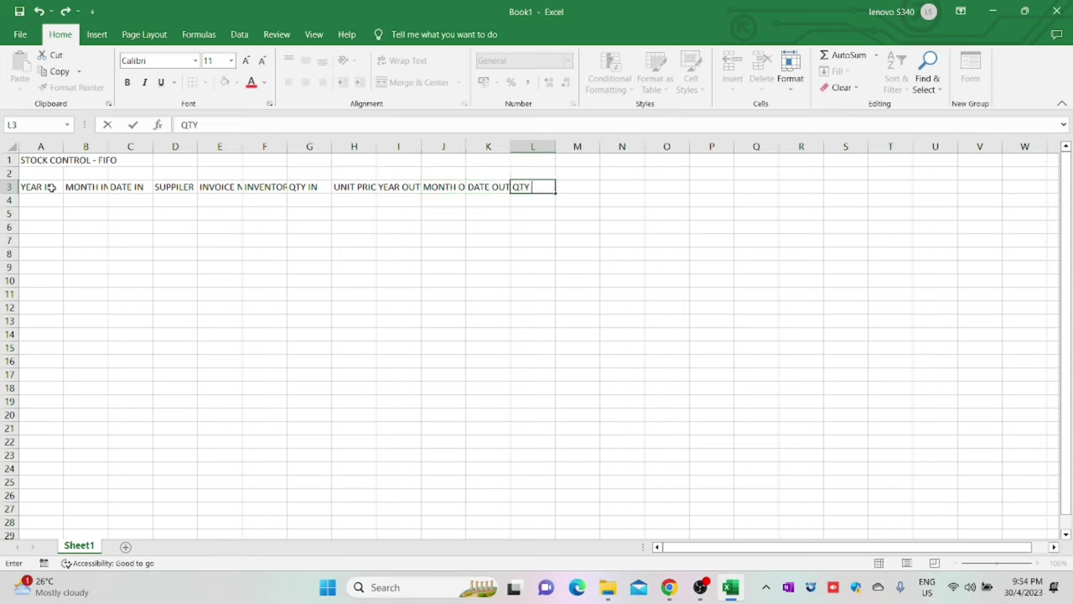
{"action": "type", "text": "OUT"}
{"action": "key", "text": "Tab"}
{"action": "type", "text": "OUT AMOUNT"}
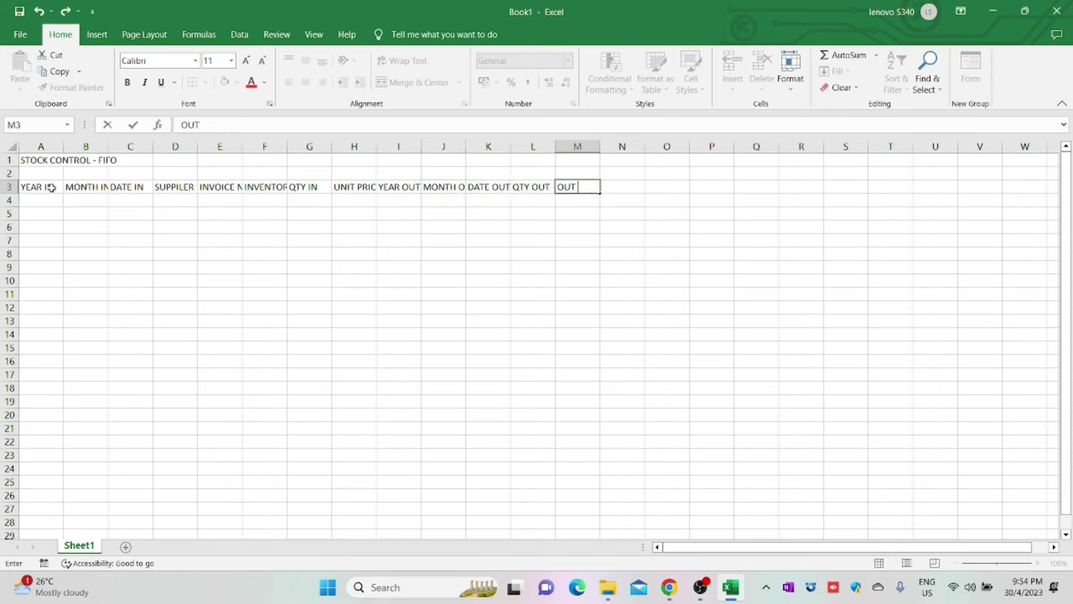
{"action": "key", "text": "Tab"}
Complete the header row with INV NO, BALANCE QUANTITY, AMOUNT and REMARKS in cells N3 to Q3.
{"action": "type", "text": "INV NO"}
{"action": "key", "text": "Tab"}
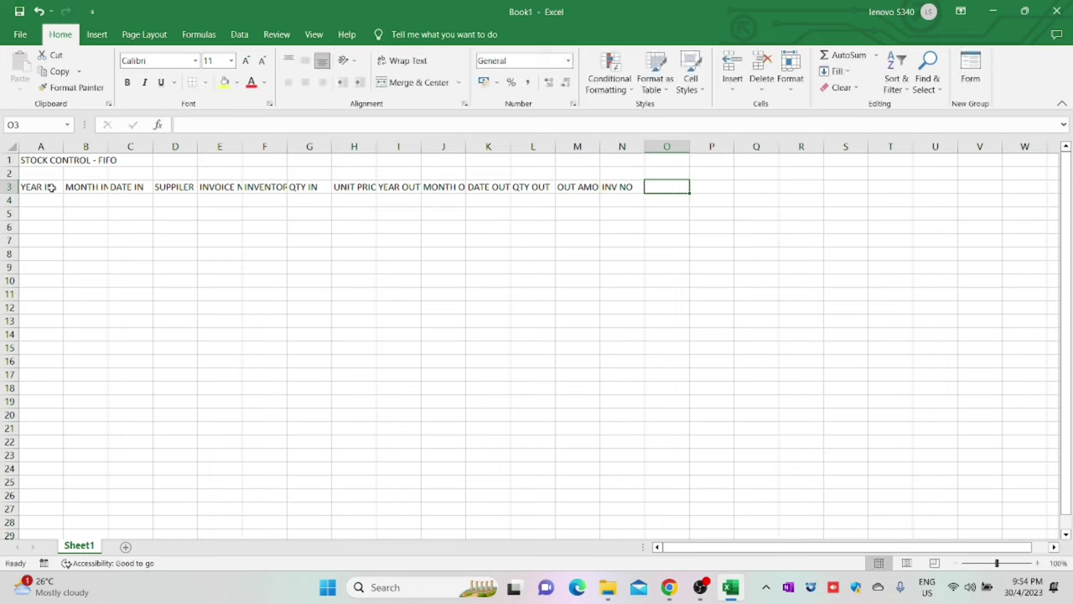
{"action": "type", "text": "BALANCE QUANTITY"}
{"action": "key", "text": "Tab"}
{"action": "type", "text": "AMOUNT"}
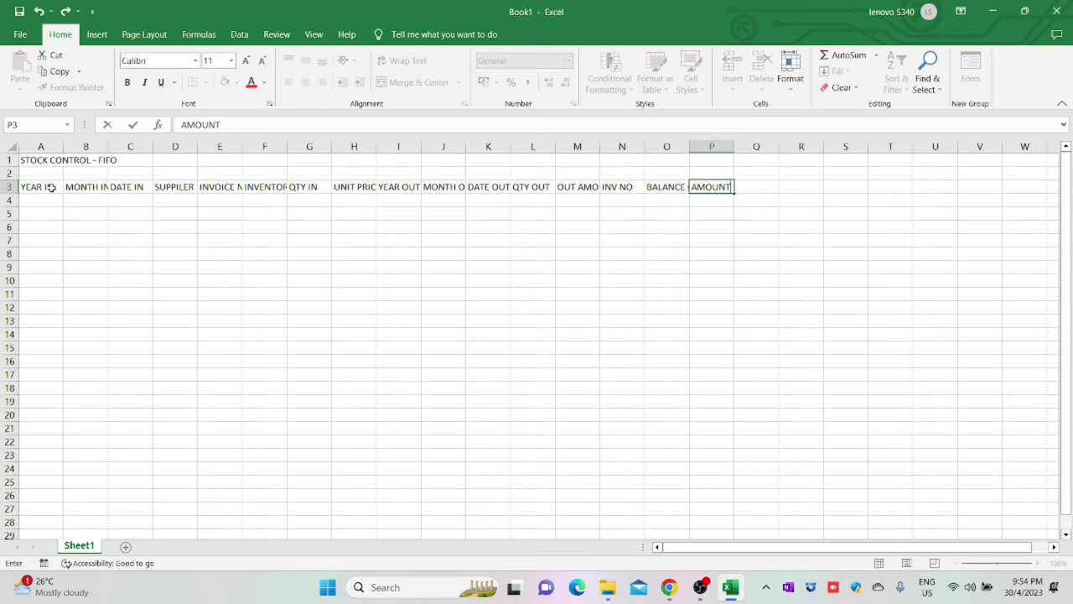
{"action": "key", "text": "Tab"}
{"action": "type", "text": "REMARKS"}
{"action": "left_click", "coordinate": [86, 266]}
Make the title in A1 bold and set its font size to 16.
{"action": "left_click", "coordinate": [33, 160]}
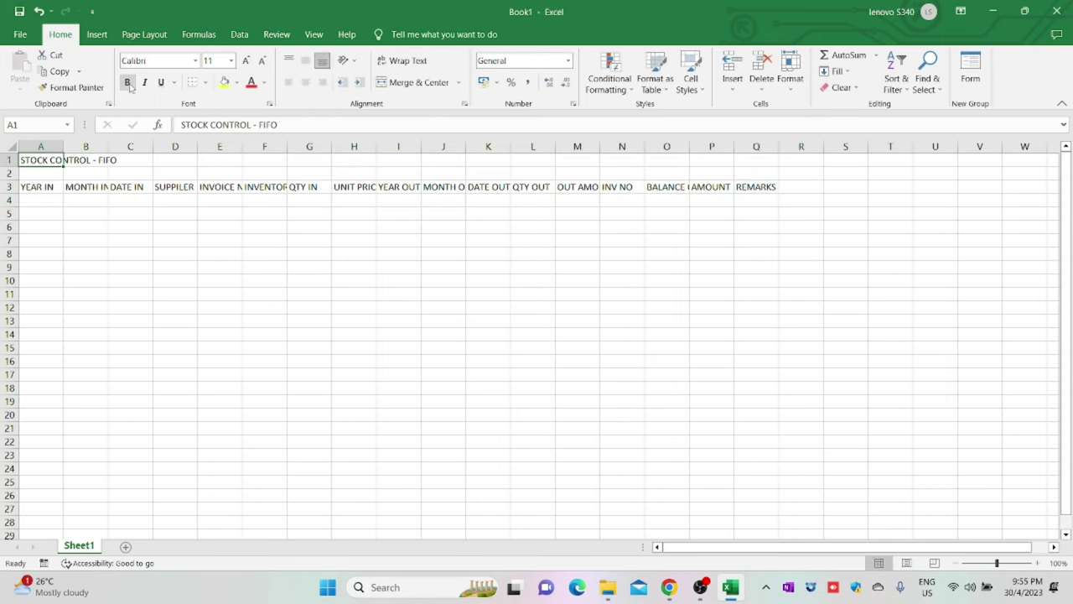
{"action": "key", "text": "ctrl+b"}
{"action": "left_click", "coordinate": [211, 60]}
{"action": "type", "text": "16"}
{"action": "key", "text": "Return"}
{"action": "left_click", "coordinate": [264, 259]}
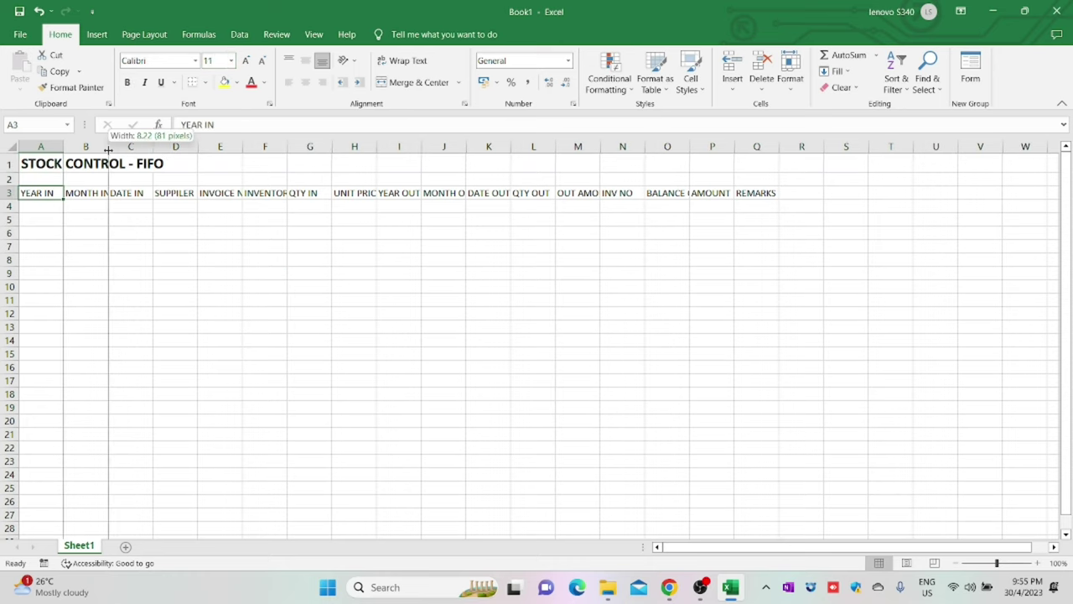
Wrap the header text in A3:Q3 and centre it horizontally and vertically.
{"action": "left_click_drag", "start_coordinate": [37, 193], "coordinate": [743, 193]}
{"action": "left_click", "coordinate": [402, 61]}
{"action": "left_click", "coordinate": [305, 82]}
{"action": "left_click", "coordinate": [305, 61]}
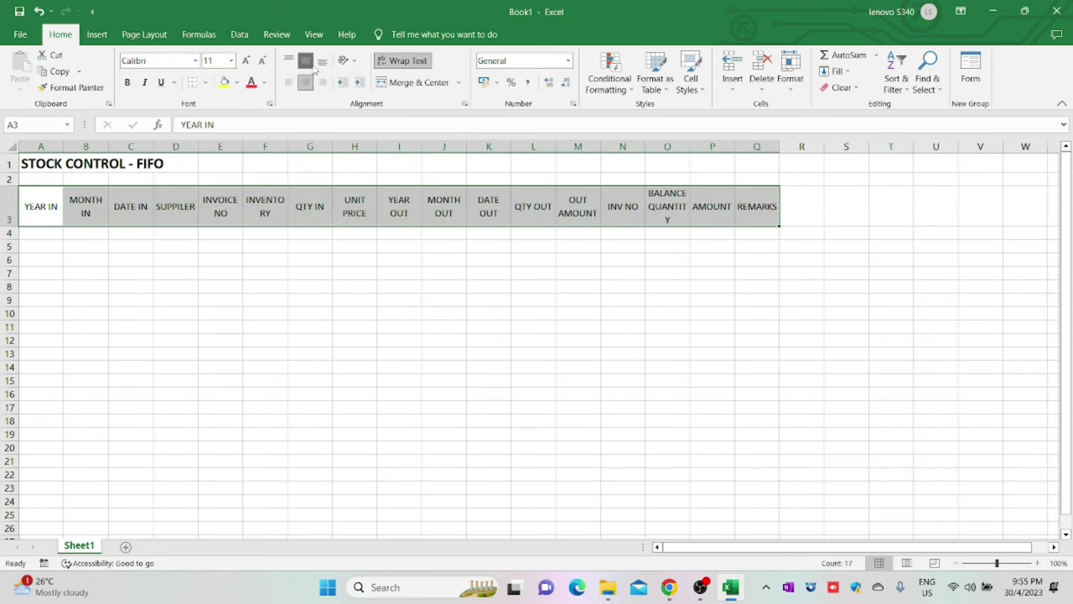
{"action": "left_click", "coordinate": [411, 300]}
Widen the SUPPILER, INVOICE NO, INVENTORY, BALANCE QUANTITY, AMOUNT and REMARKS columns.
{"action": "left_click_drag", "start_coordinate": [198, 146], "coordinate": [274, 146]}
{"action": "left_click_drag", "start_coordinate": [319, 146], "coordinate": [417, 145]}
{"action": "left_click_drag", "start_coordinate": [820, 146], "coordinate": [857, 145]}
{"action": "left_click_drag", "start_coordinate": [901, 146], "coordinate": [1043, 146]}
Fill the stock-in headers from YEAR IN to UNIT PRICE with light gold.
{"action": "left_click_drag", "start_coordinate": [49, 209], "coordinate": [488, 213]}
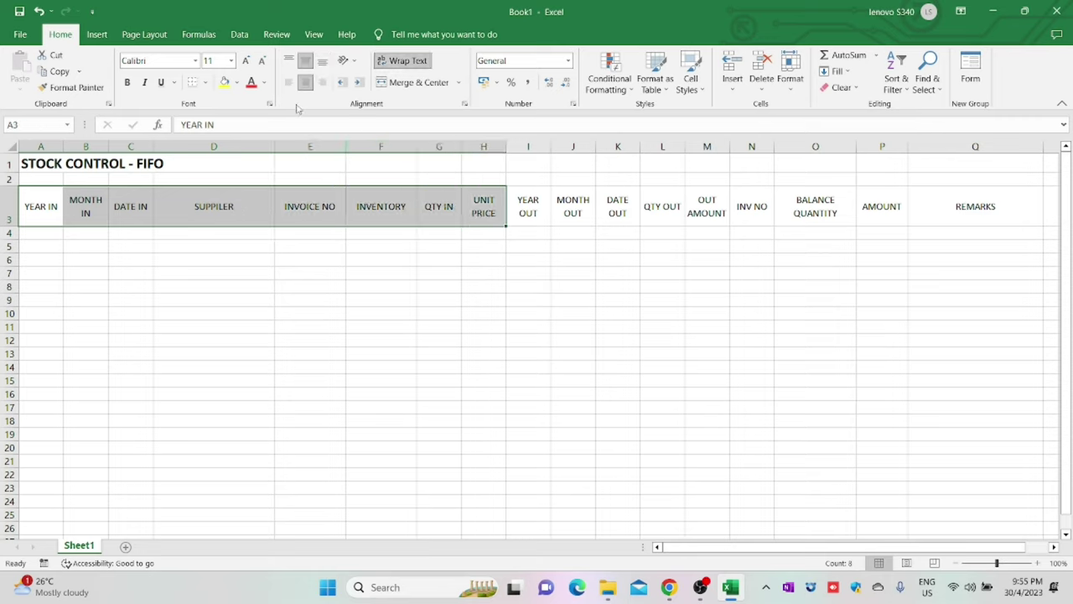
{"action": "left_click", "coordinate": [238, 83]}
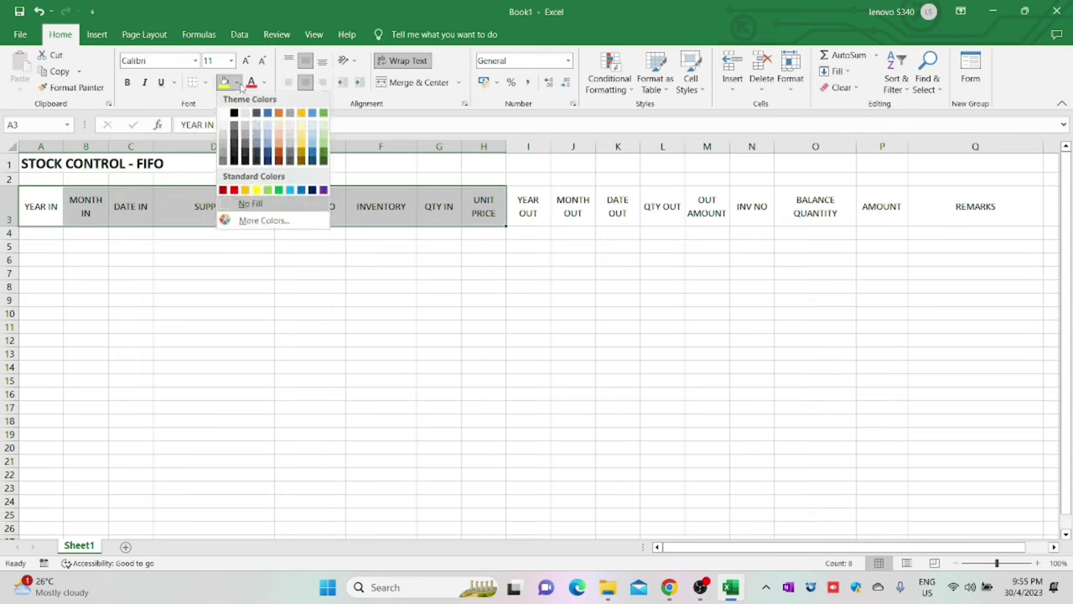
{"action": "left_click", "coordinate": [303, 132]}
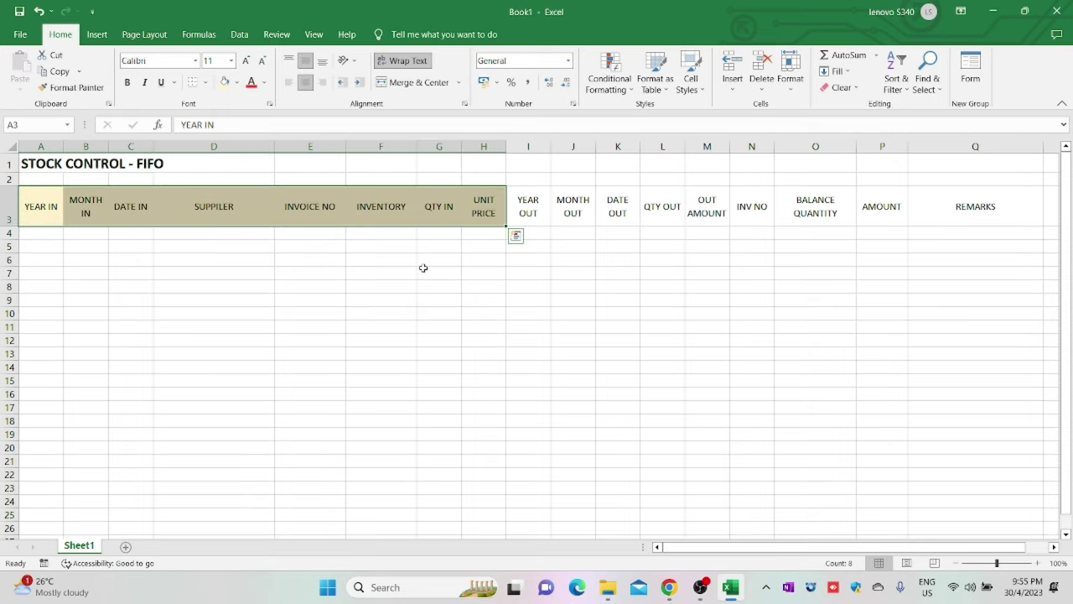
{"action": "left_click", "coordinate": [423, 271]}
Fill the stock-out headers from YEAR OUT to INV NO with the standard orange.
{"action": "left_click_drag", "start_coordinate": [520, 200], "coordinate": [747, 213]}
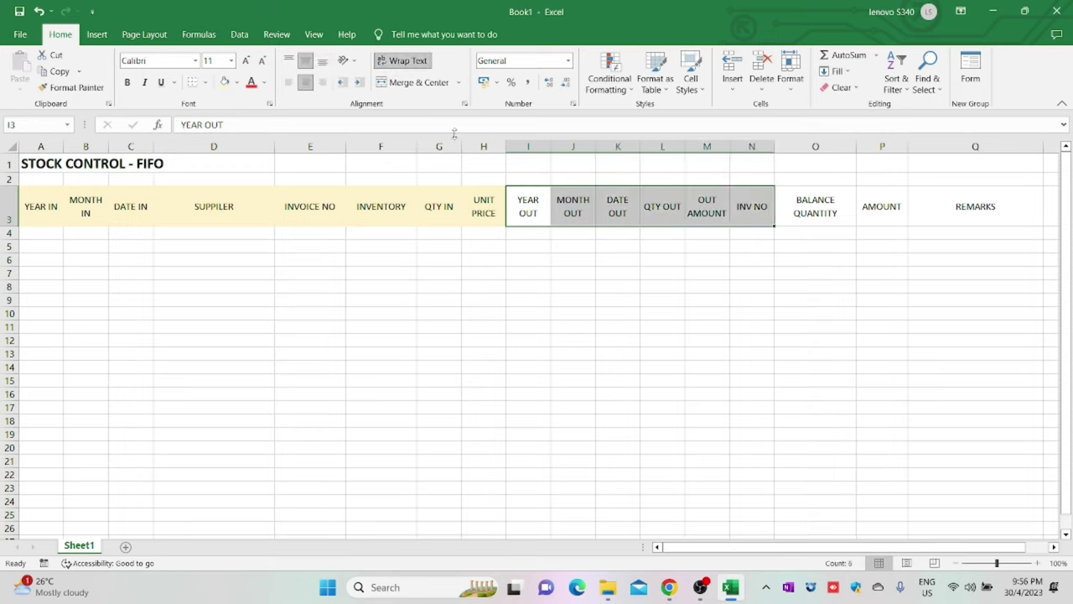
{"action": "left_click", "coordinate": [237, 82]}
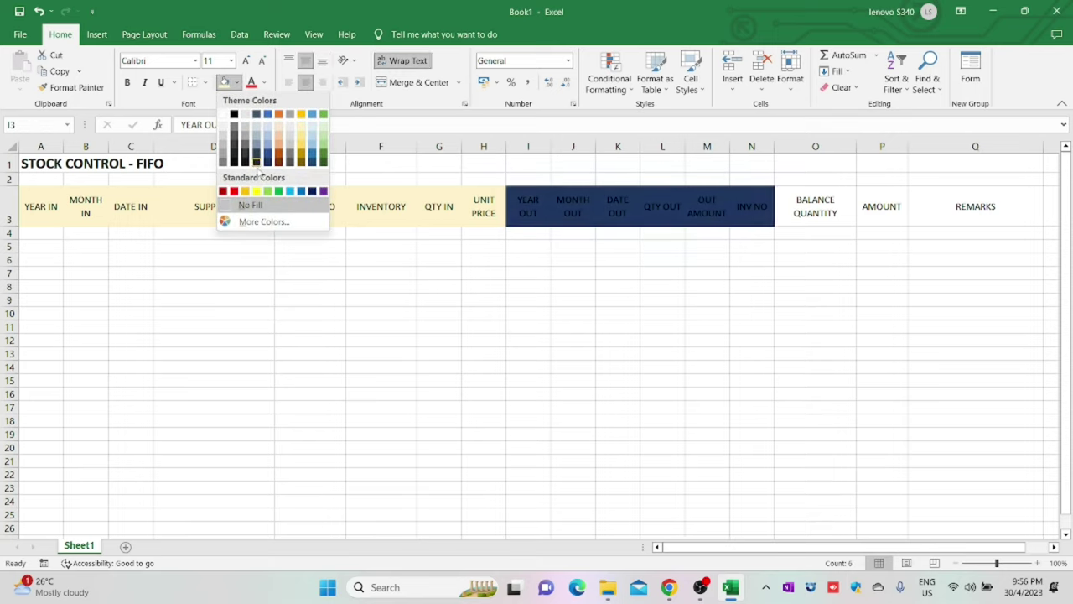
{"action": "left_click", "coordinate": [245, 192]}
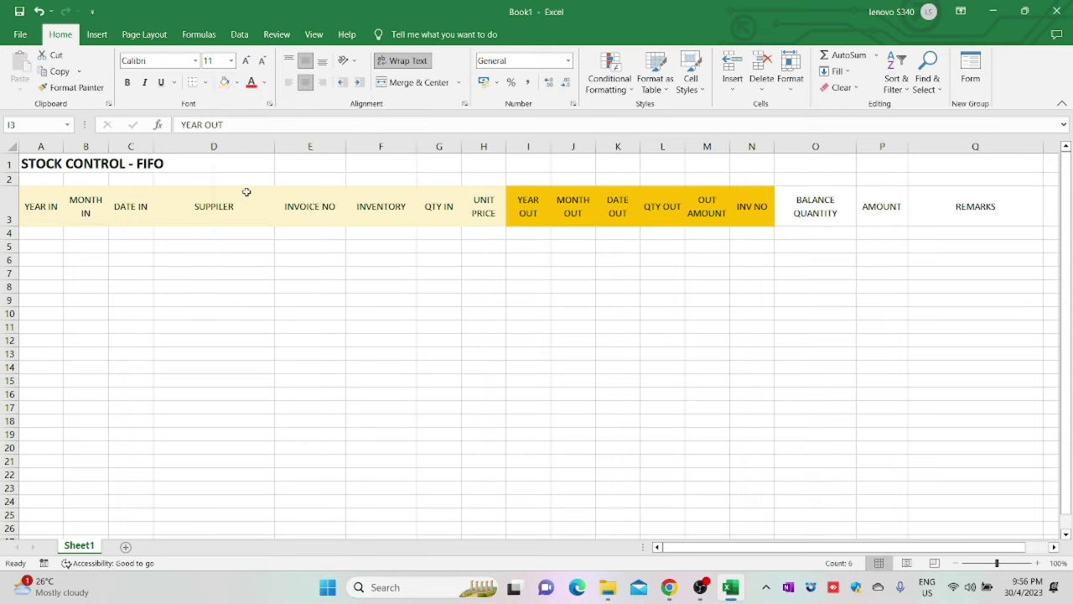
Fill the BALANCE QUANTITY, AMOUNT and REMARKS headers with the standard light blue.
{"action": "left_click", "coordinate": [827, 213]}
{"action": "left_click_drag", "start_coordinate": [826, 213], "coordinate": [958, 217]}
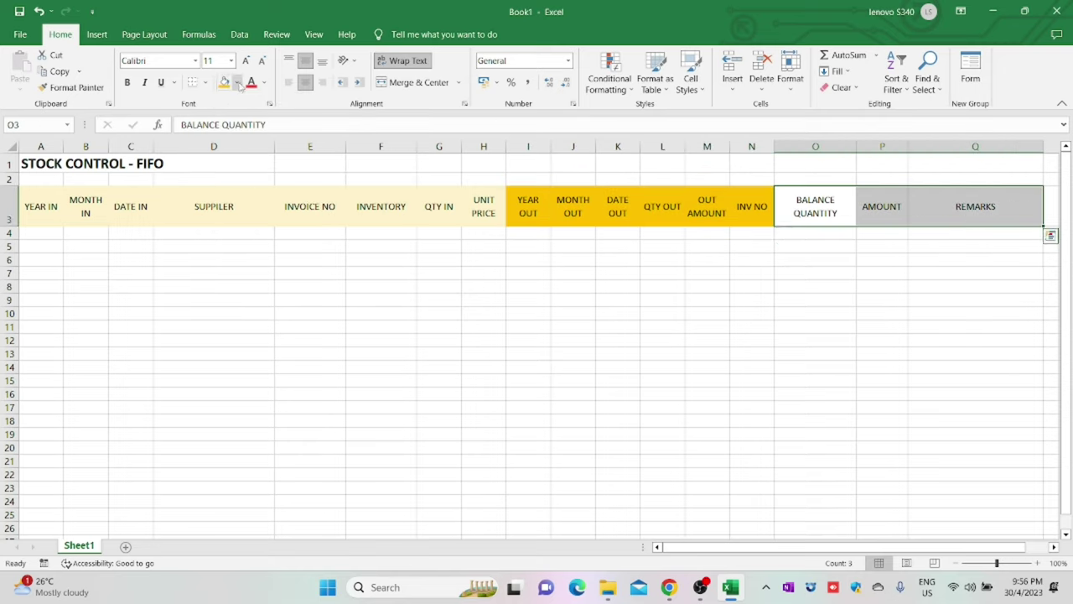
{"action": "left_click", "coordinate": [238, 83]}
{"action": "left_click", "coordinate": [291, 193]}
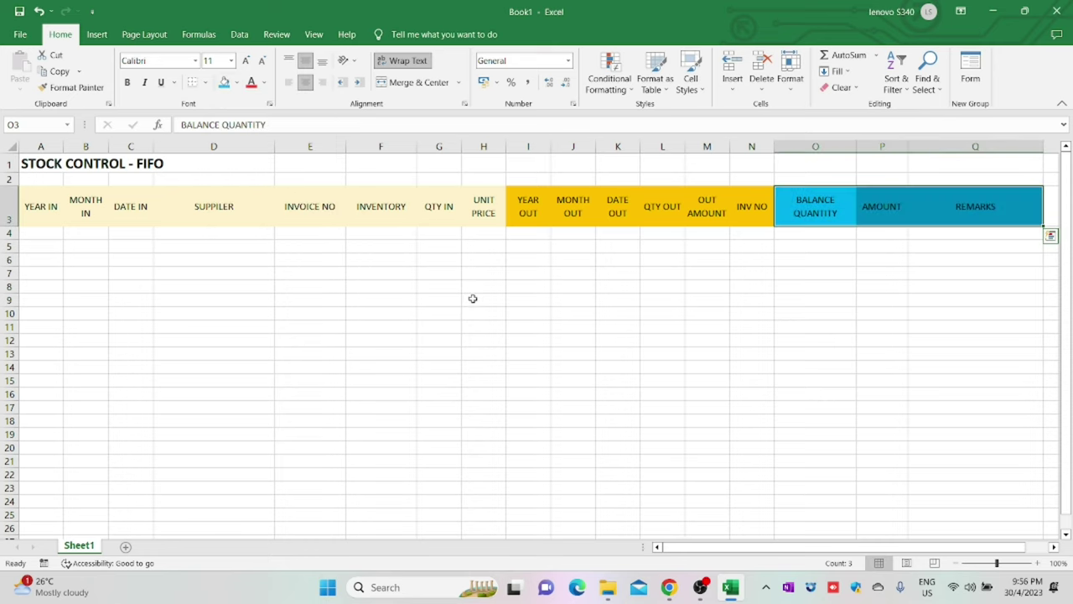
{"action": "left_click", "coordinate": [472, 297]}
Apply all borders to the header row and to the empty table rows beneath it, columns A to Q.
{"action": "left_click_drag", "start_coordinate": [992, 205], "coordinate": [87, 193]}
{"action": "left_click", "coordinate": [205, 82]}
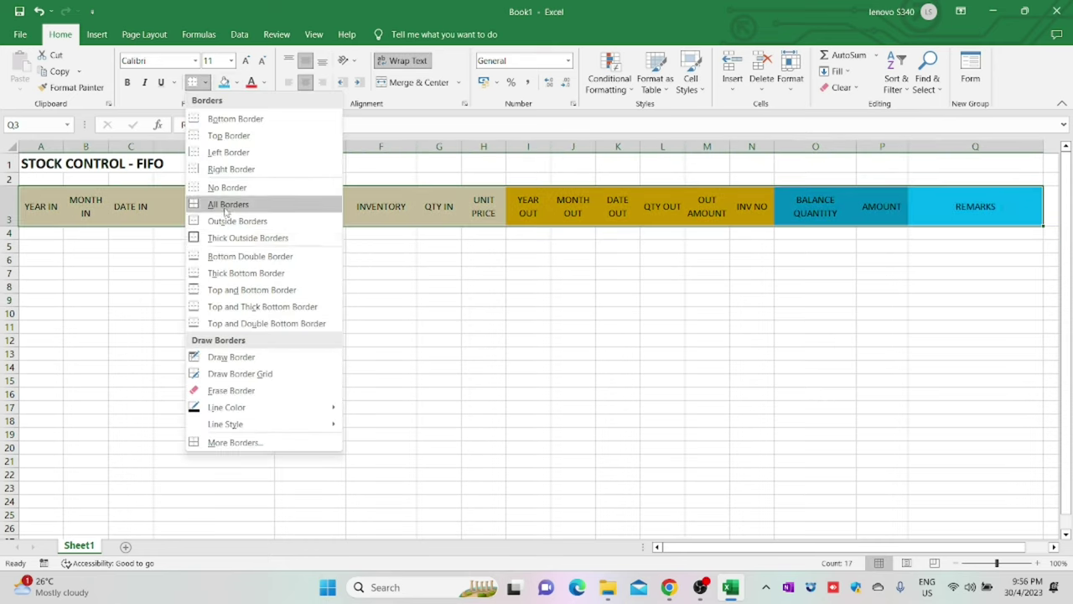
{"action": "left_click", "coordinate": [220, 201]}
{"action": "left_click", "coordinate": [276, 273]}
{"action": "left_click_drag", "start_coordinate": [40, 238], "coordinate": [967, 508]}
{"action": "left_click", "coordinate": [192, 82]}
{"action": "left_click", "coordinate": [374, 392]}
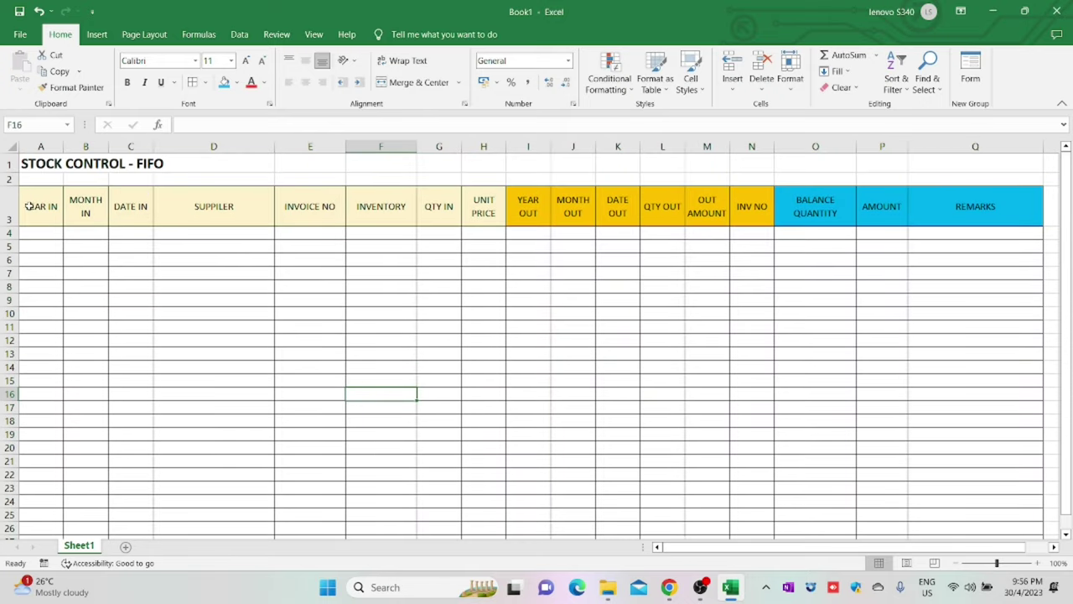
Make the whole header row 3 bold.
{"action": "left_click", "coordinate": [9, 207]}
{"action": "left_click", "coordinate": [126, 82]}
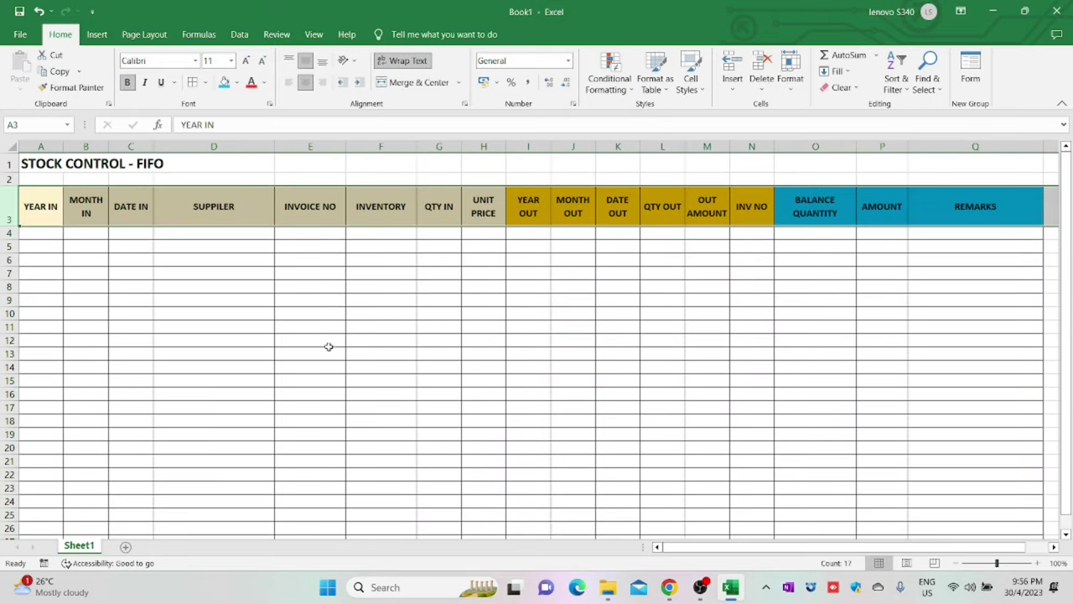
{"action": "left_click", "coordinate": [331, 368]}
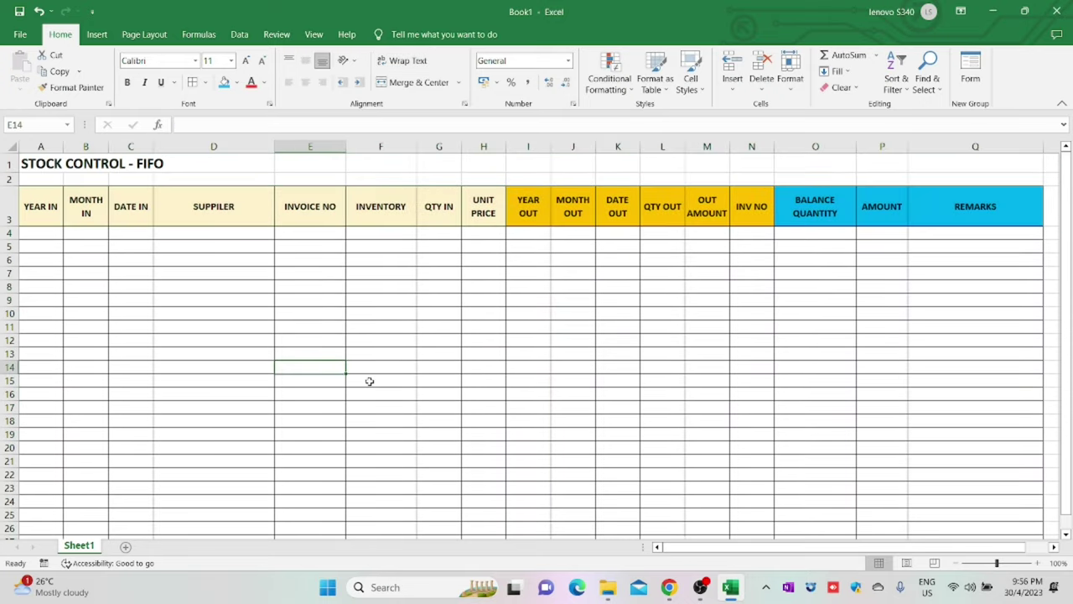
Enter the date 1/5 under DATE IN in cell C4 and centre column C.
{"action": "left_click", "coordinate": [48, 235]}
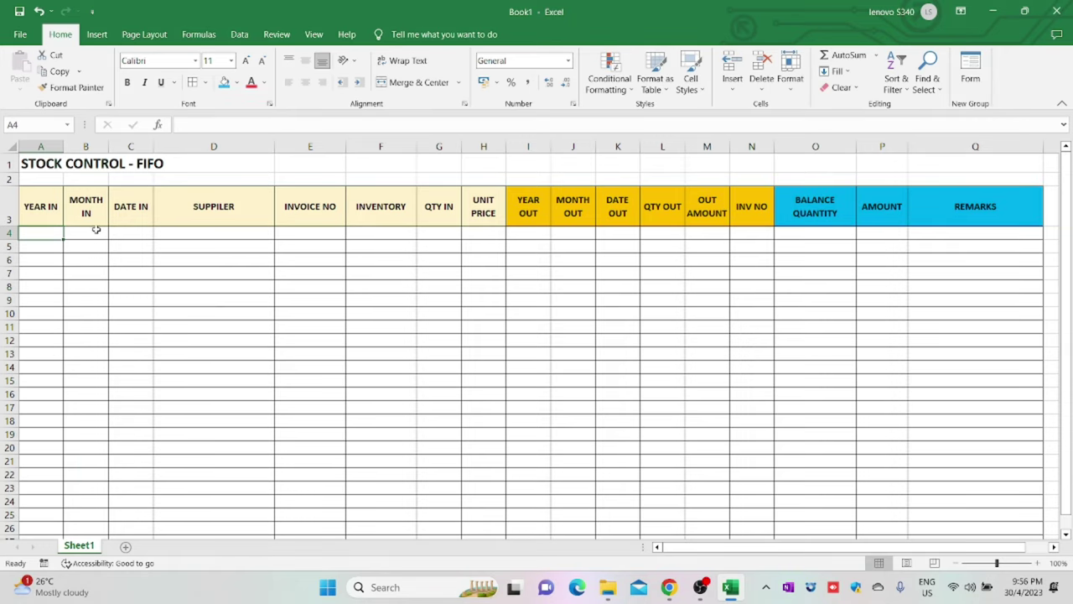
{"action": "left_click", "coordinate": [139, 231]}
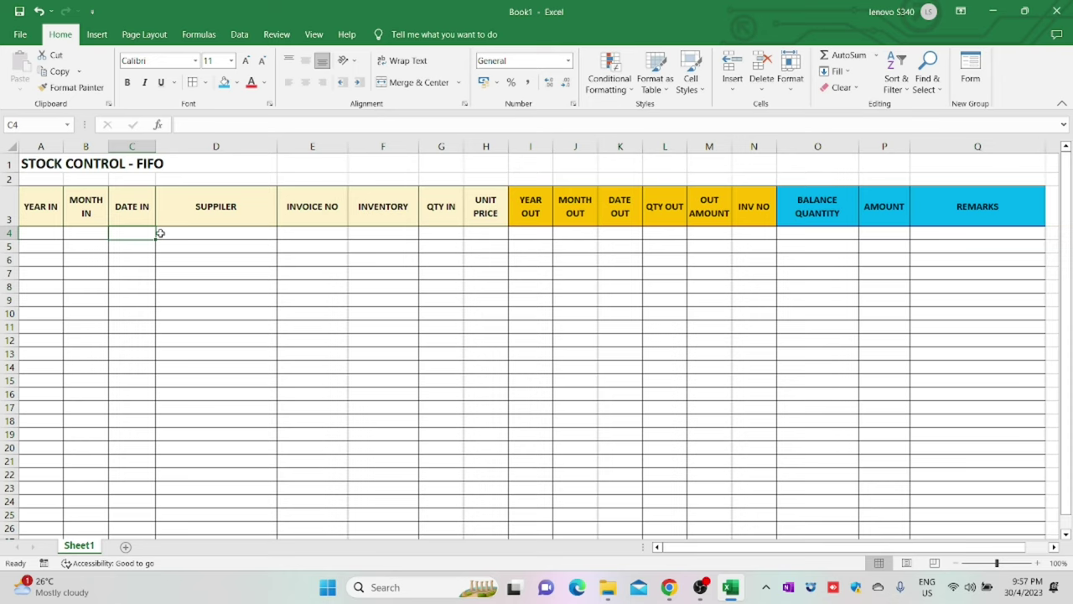
{"action": "type", "text": "1/5"}
{"action": "key", "text": "Return"}
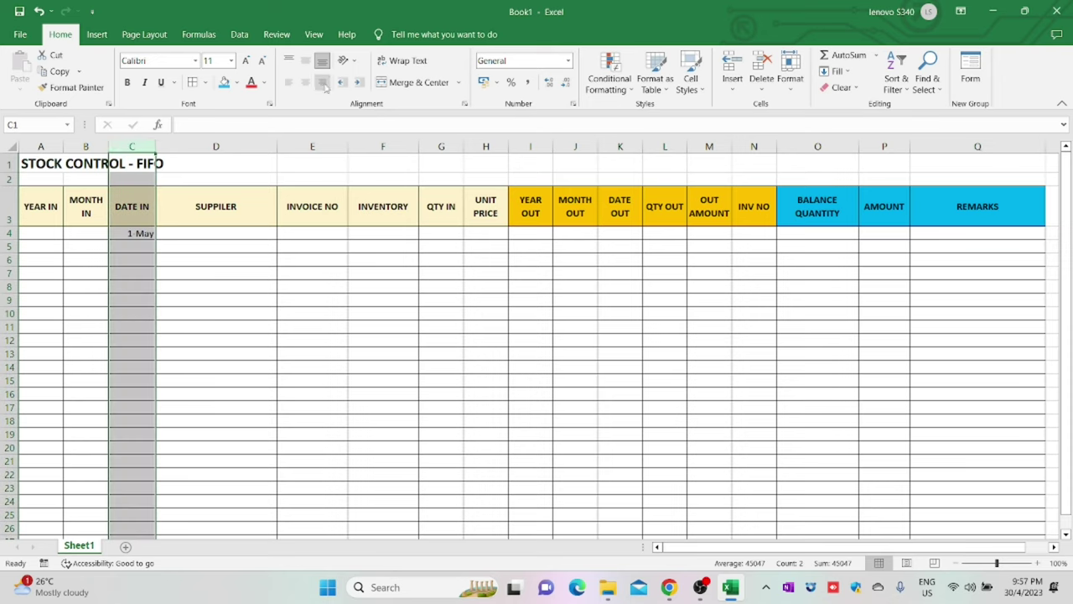
Enter =MONTH(C4) under MONTH IN in cell B4 and centre column B.
{"action": "left_click", "coordinate": [93, 234]}
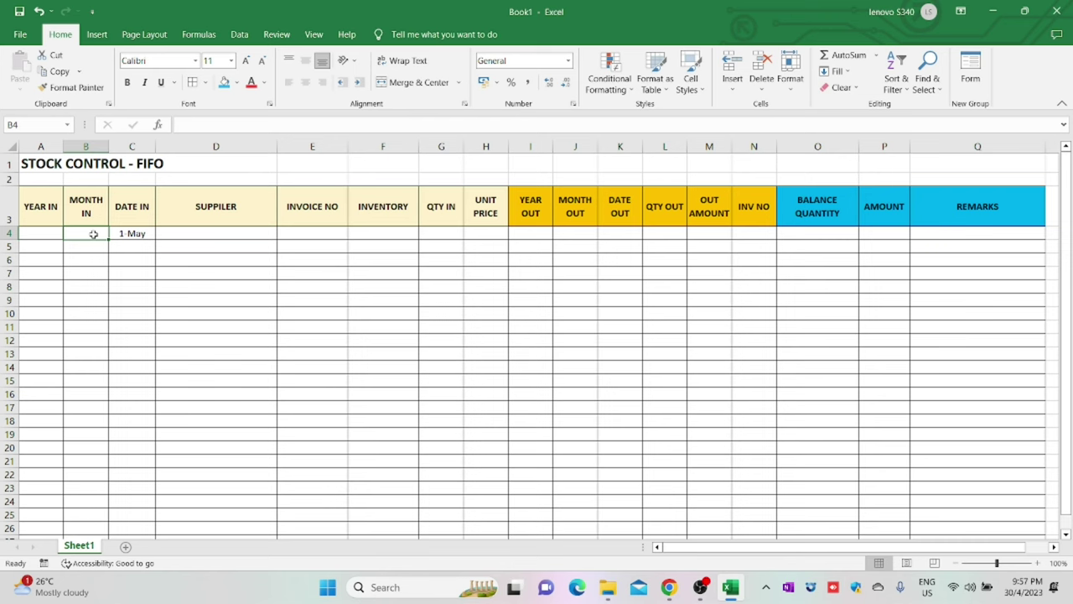
{"action": "type", "text": "=MON"}
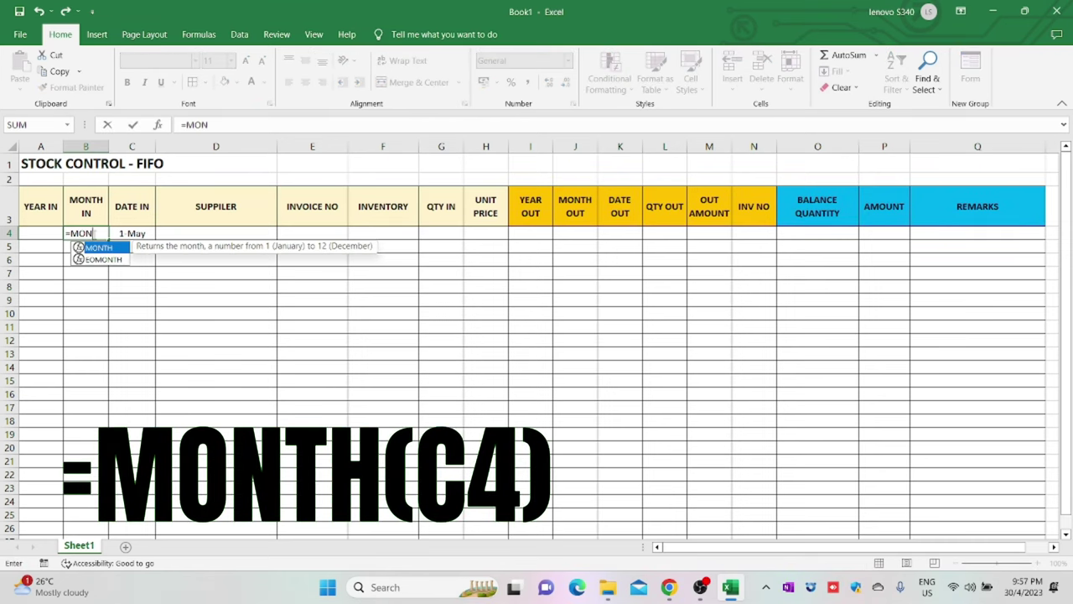
{"action": "type", "text": "TH("}
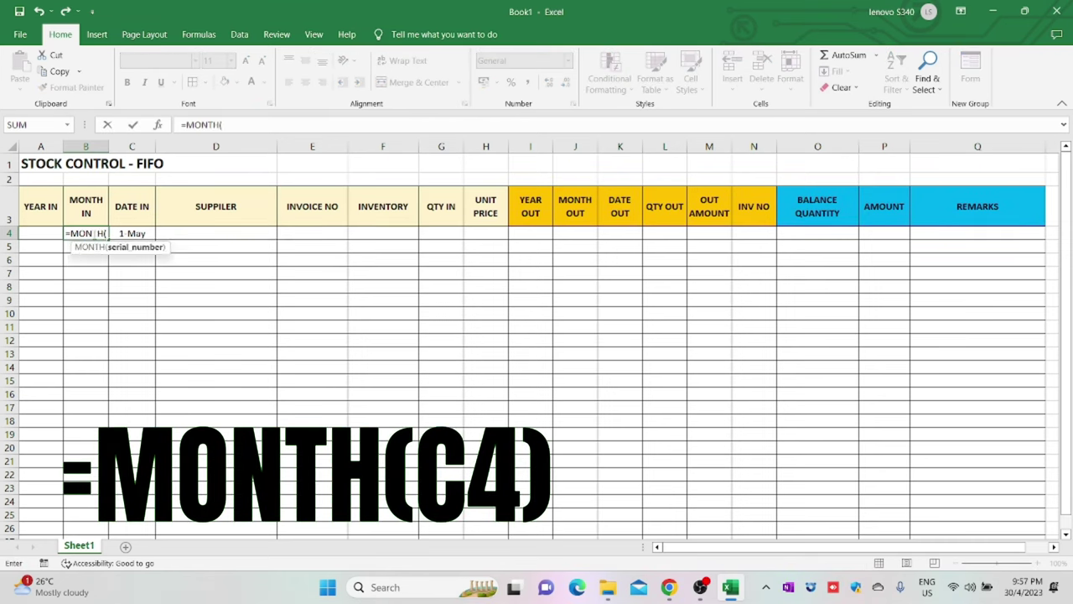
{"action": "left_click", "coordinate": [125, 233]}
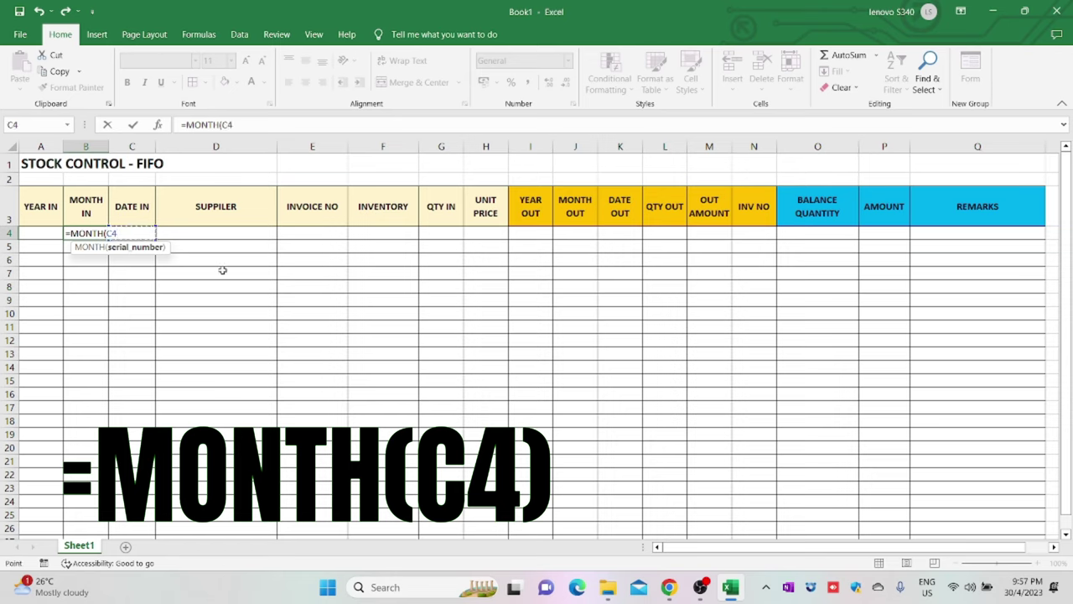
{"action": "type", "text": ")"}
{"action": "key", "text": "Return"}
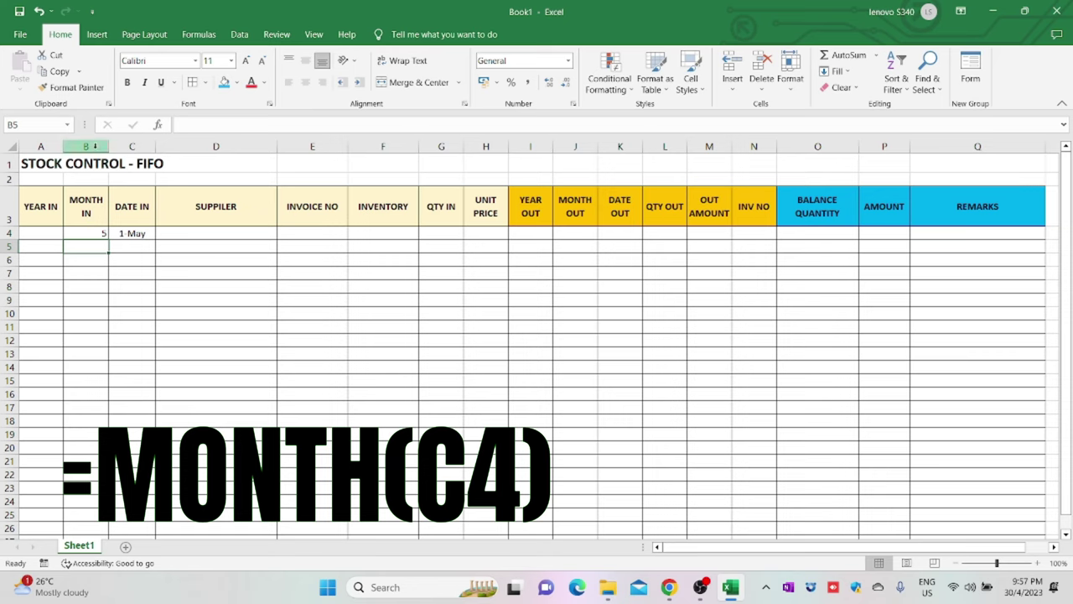
{"action": "left_click", "coordinate": [92, 146]}
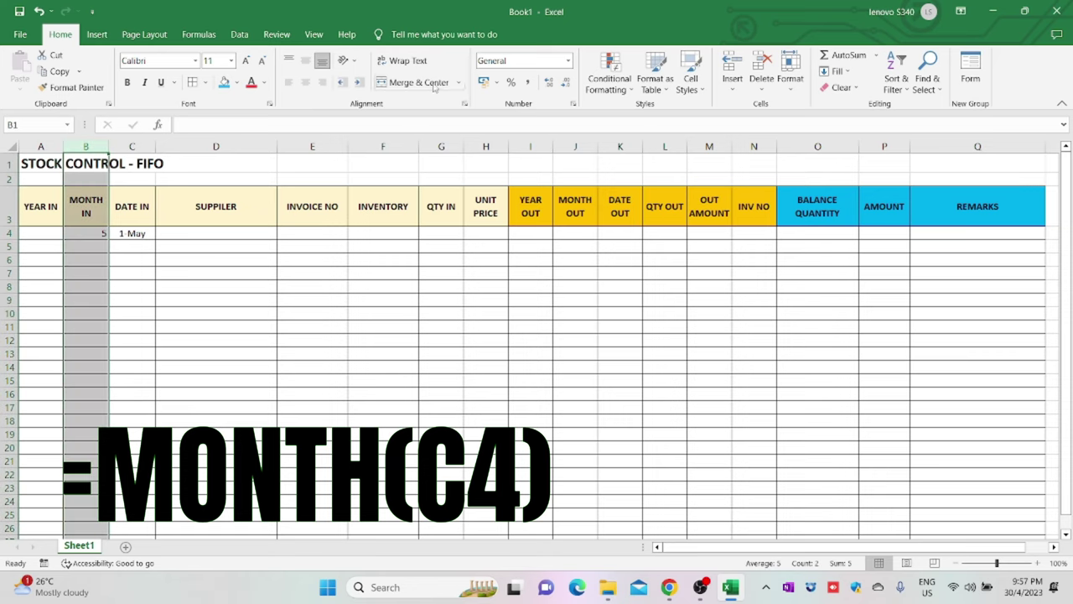
{"action": "left_click", "coordinate": [306, 84]}
Enter =YEAR(C4) under YEAR IN in cell A4 and centre column A.
{"action": "left_click", "coordinate": [45, 232]}
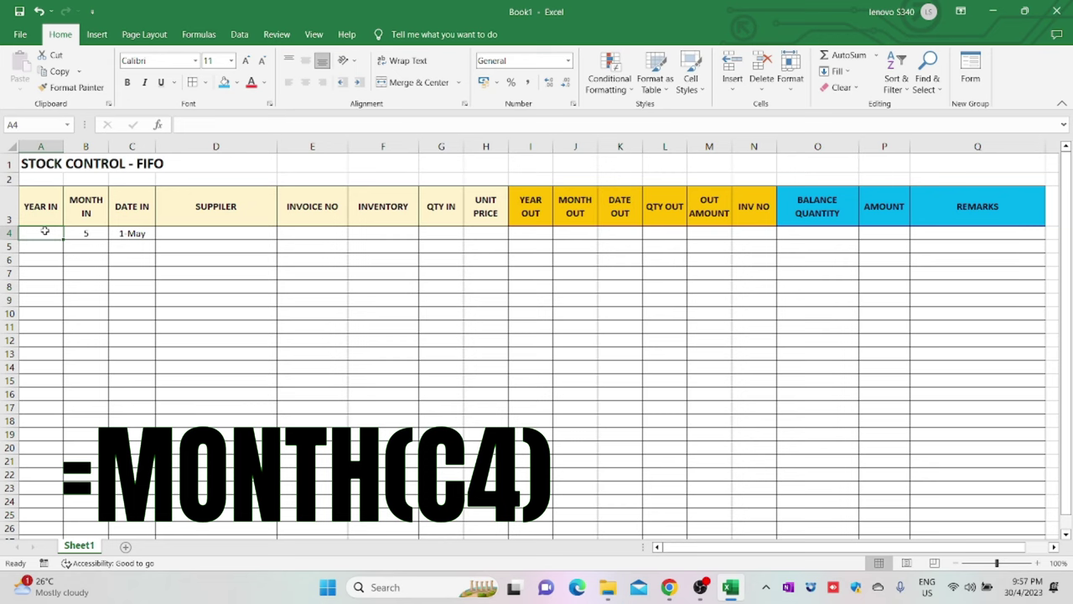
{"action": "type", "text": "=YEAR"}
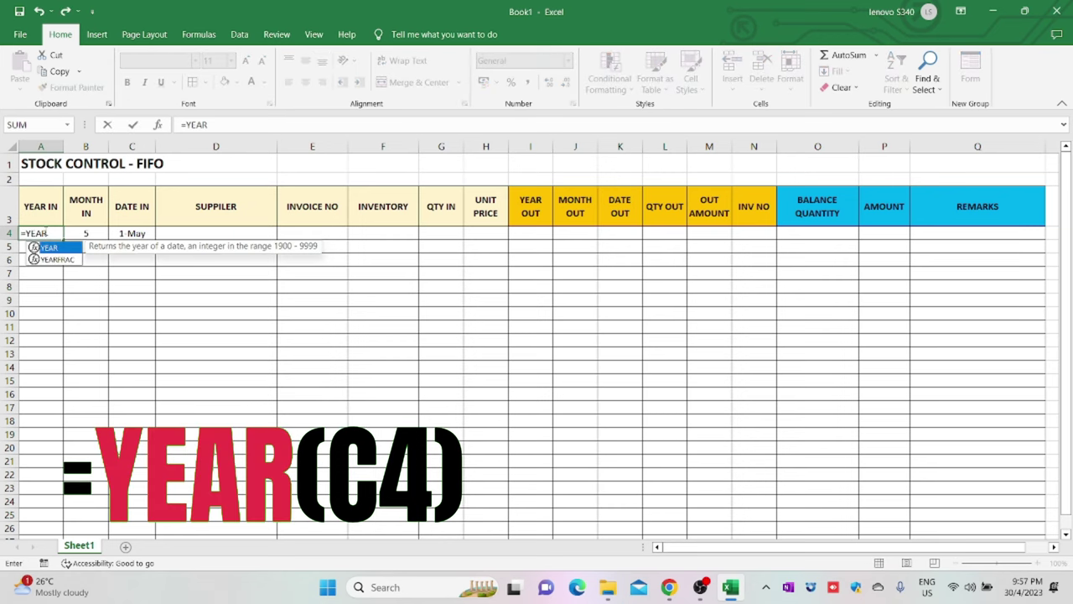
{"action": "type", "text": "("}
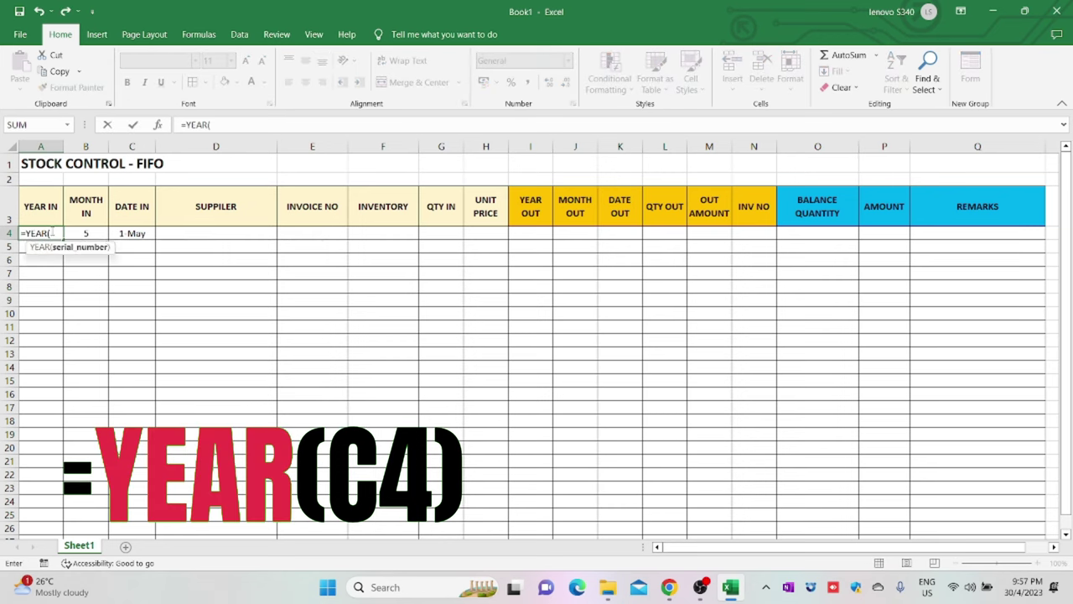
{"action": "left_click", "coordinate": [132, 233]}
{"action": "key", "text": "Return"}
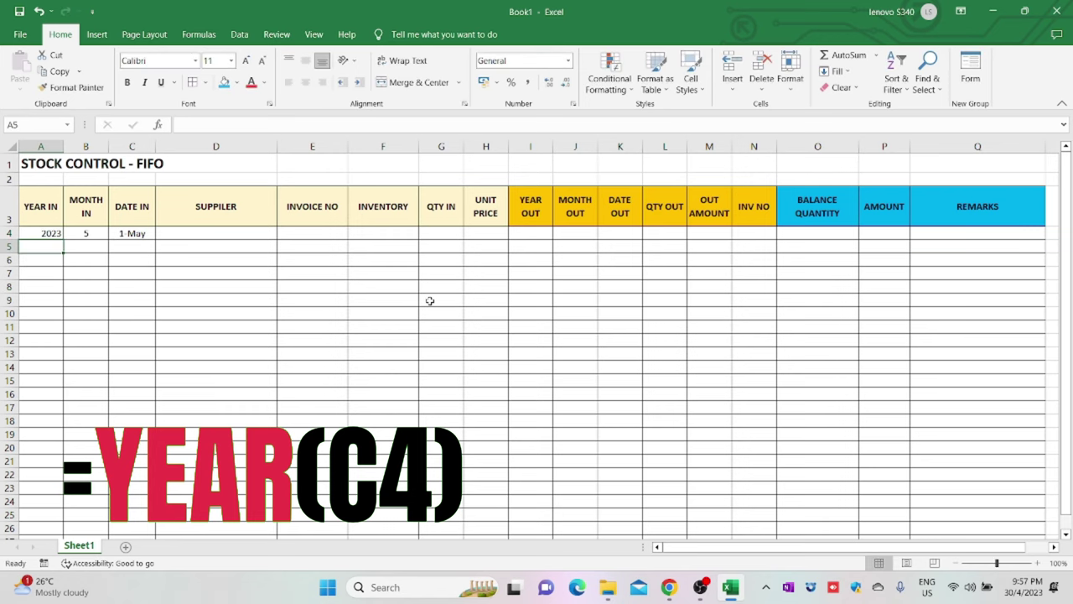
{"action": "left_click", "coordinate": [41, 146]}
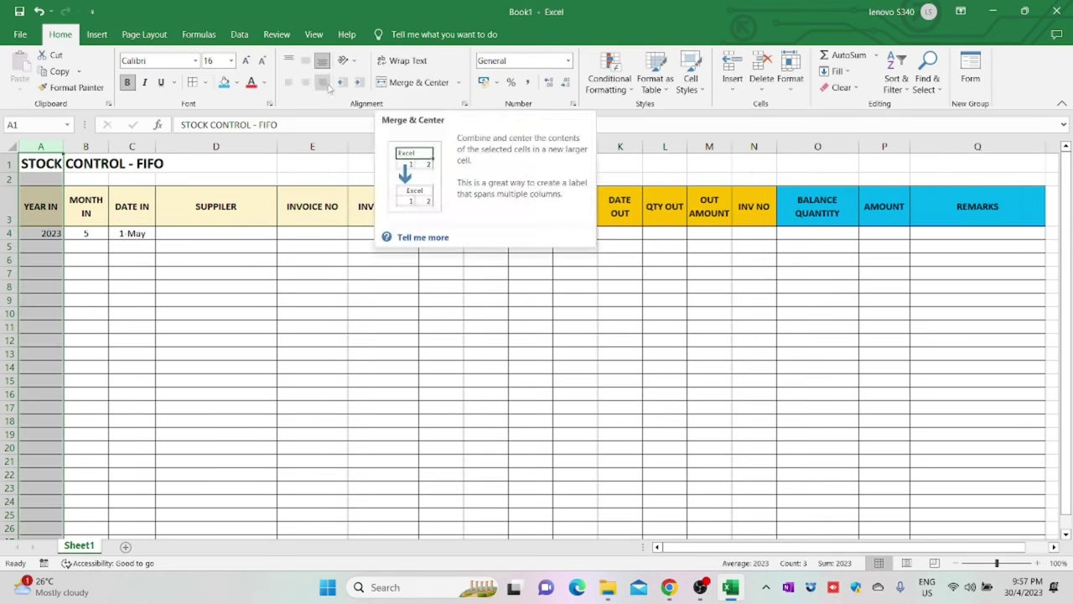
{"action": "left_click", "coordinate": [305, 82]}
{"action": "left_click", "coordinate": [312, 300]}
Complete the stock-in details in row 4: supplier ABC COMPANY, invoice INV 0001, inventory CHAIR, quantity 1, unit price 20.
{"action": "left_click", "coordinate": [249, 233]}
{"action": "type", "text": "ABC COMPANY"}
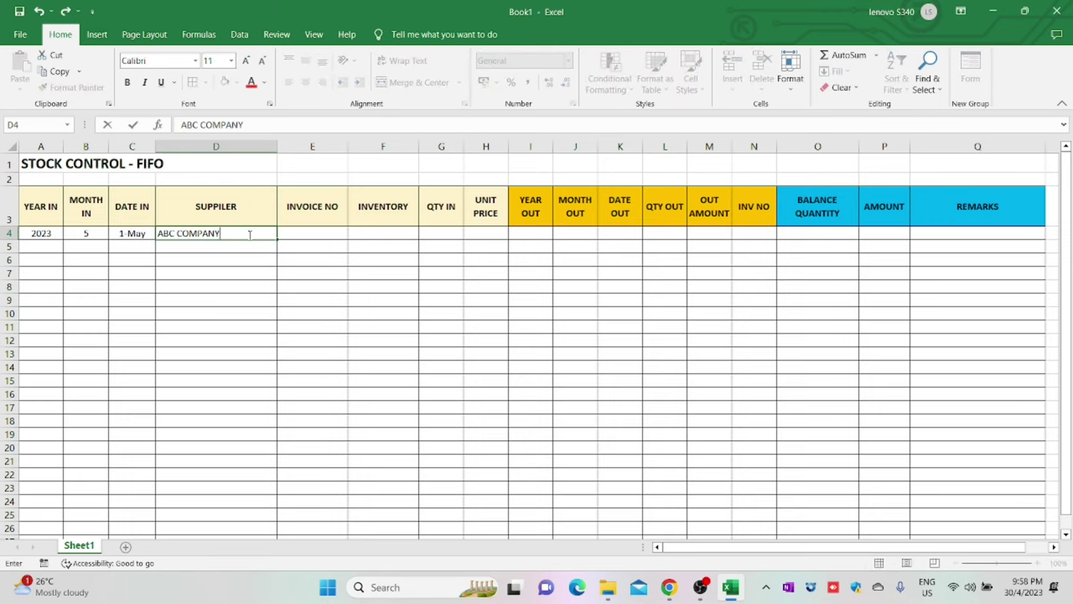
{"action": "key", "text": "Tab"}
{"action": "type", "text": "INV 0001"}
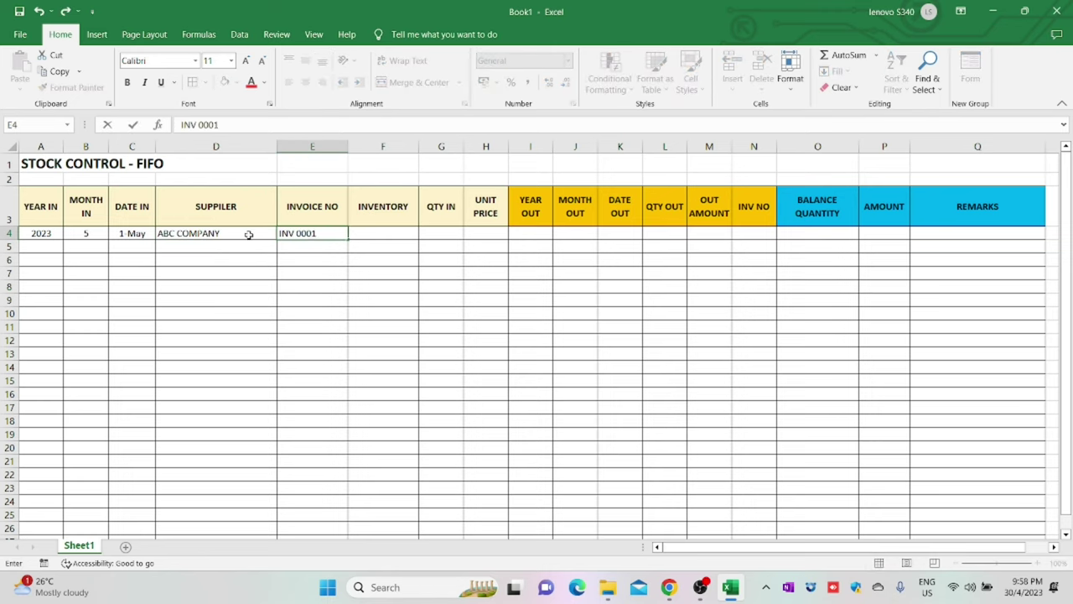
{"action": "key", "text": "Tab"}
{"action": "type", "text": "CHAIR"}
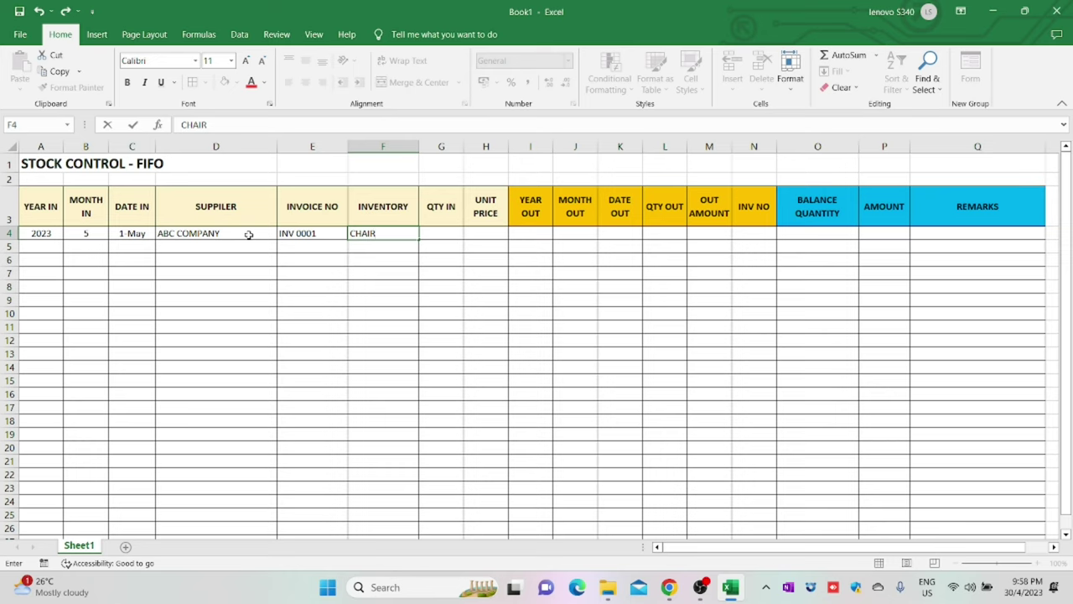
{"action": "key", "text": "Tab"}
{"action": "type", "text": "1"}
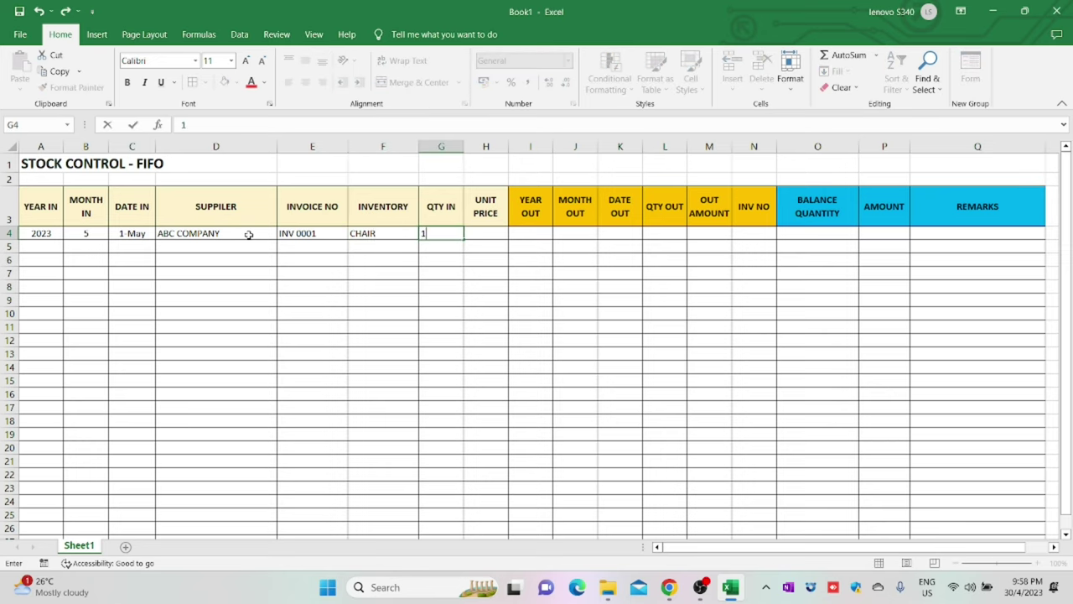
{"action": "key", "text": "Tab"}
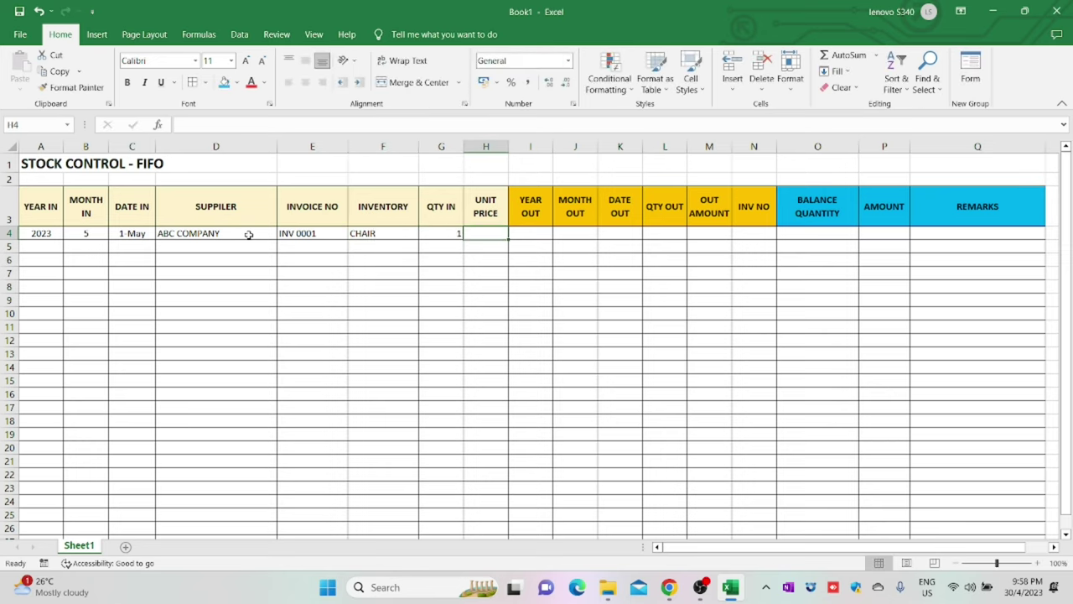
{"action": "type", "text": "20"}
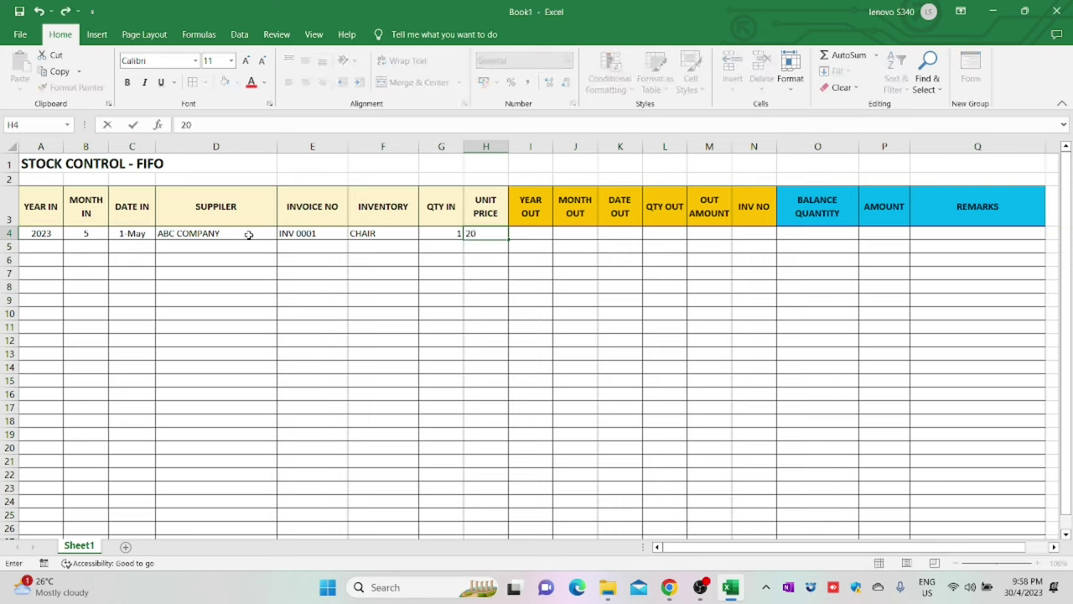
{"action": "key", "text": "Return"}
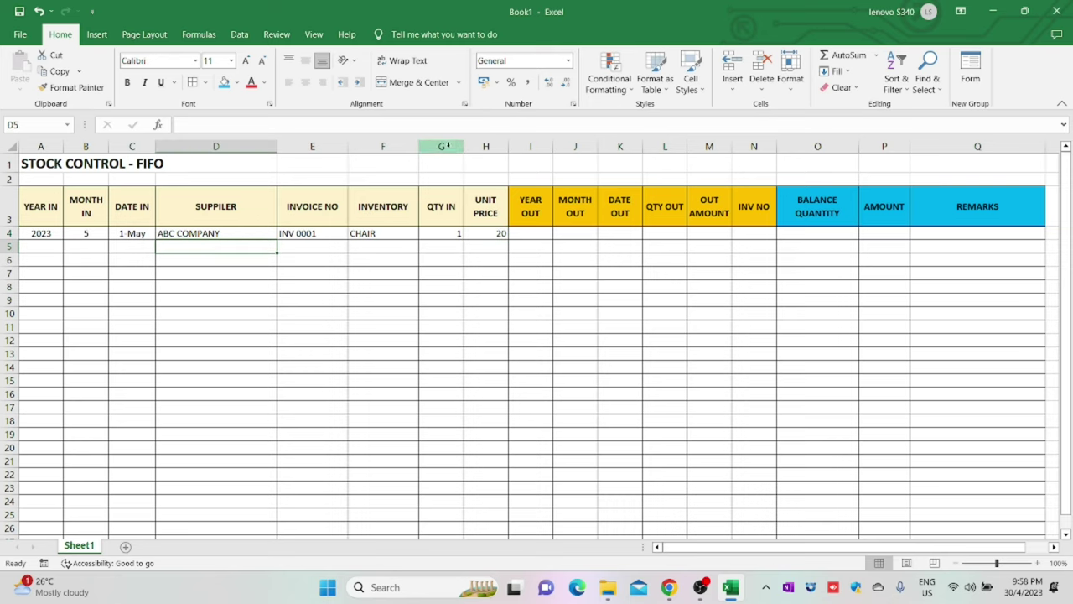
Centre the QTY IN and UNIT PRICE columns, G and H.
{"action": "left_click_drag", "start_coordinate": [443, 146], "coordinate": [485, 146]}
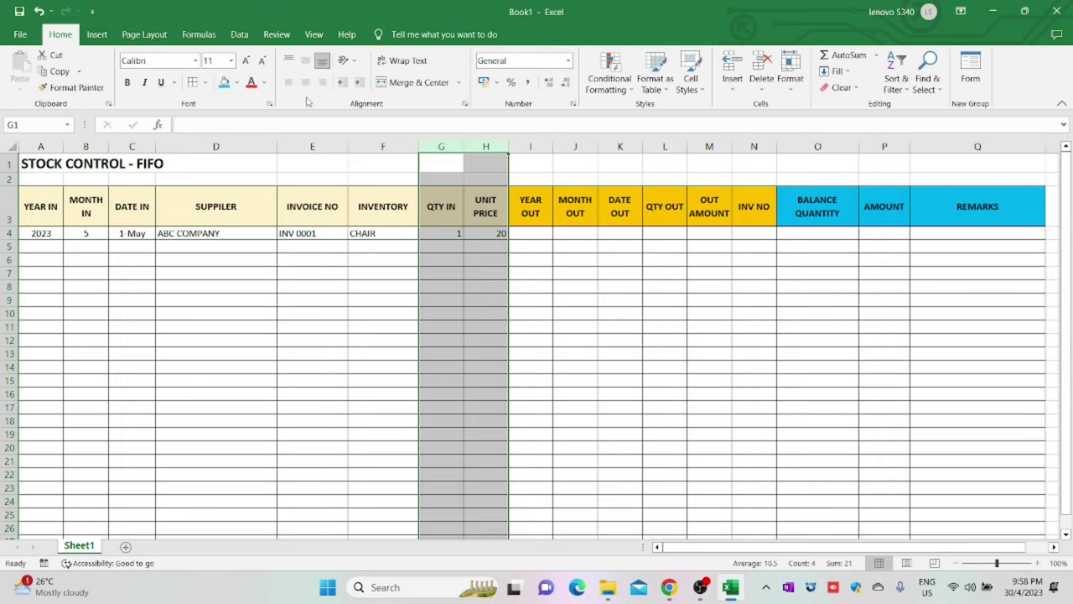
{"action": "left_click", "coordinate": [305, 81]}
{"action": "left_click", "coordinate": [394, 340]}
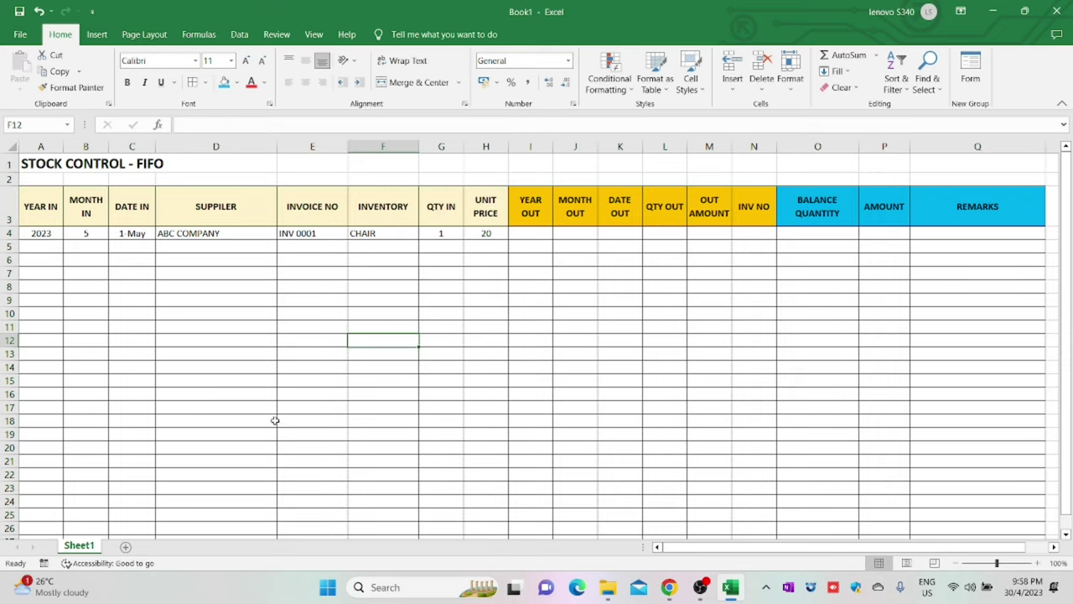
Copy the chair entry in A4:H4 into rows 5 to 14.
{"action": "left_click_drag", "start_coordinate": [41, 234], "coordinate": [487, 234]}
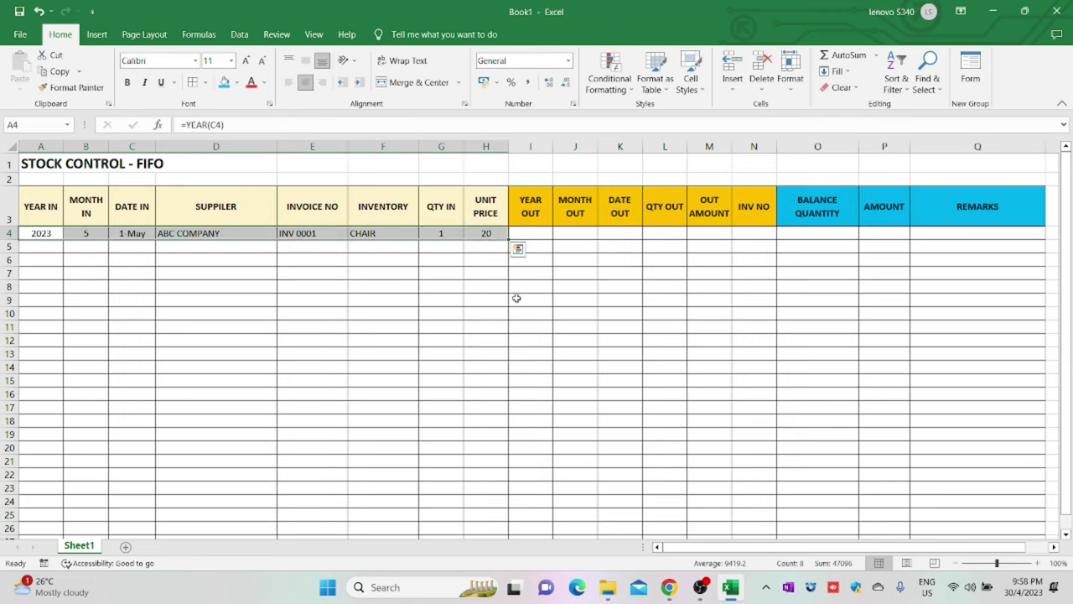
{"action": "key", "text": "ctrl+c"}
{"action": "left_click_drag", "start_coordinate": [42, 247], "coordinate": [26, 353]}
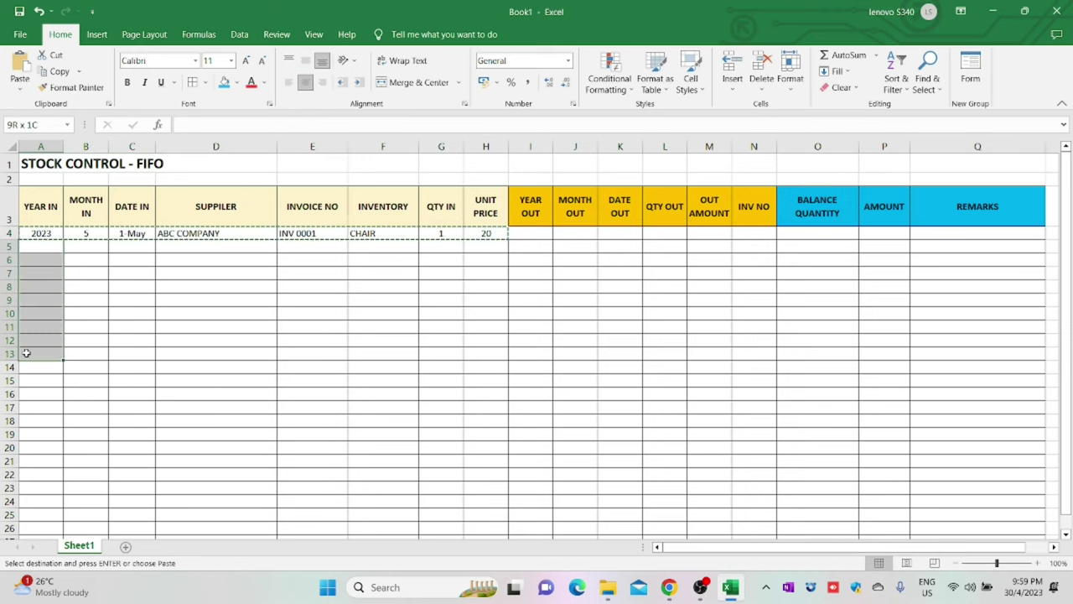
{"action": "left_click_drag", "start_coordinate": [25, 359], "coordinate": [25, 368]}
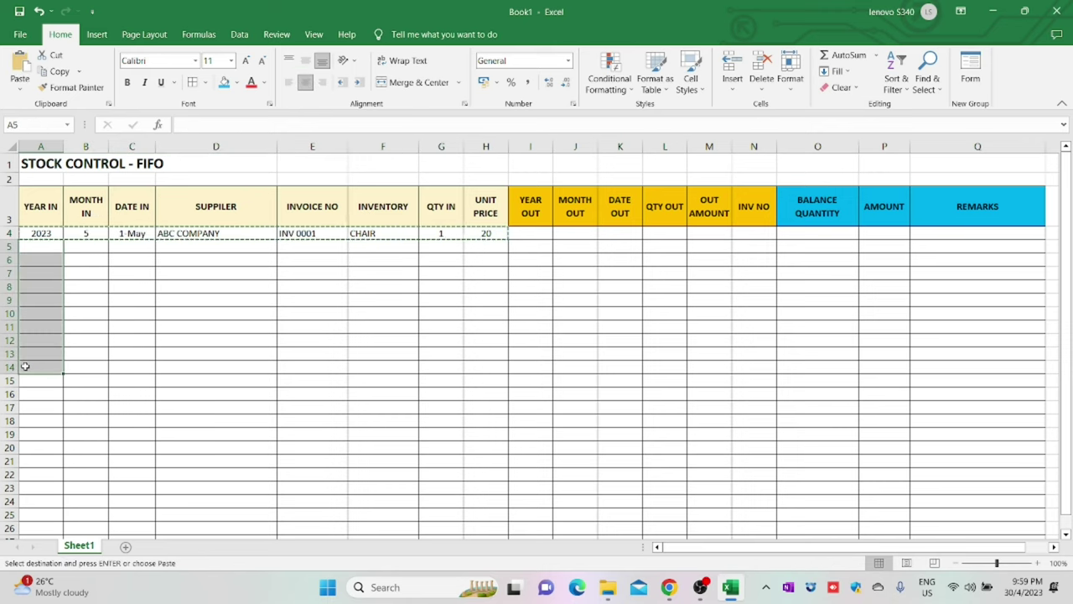
{"action": "key", "text": "ctrl+v"}
{"action": "left_click", "coordinate": [481, 433]}
Start a new stock-in entry in row 15 with date 15/5 and supplier FURNITURE COMPANY.
{"action": "scroll", "coordinate": [481, 433], "scroll_direction": "down", "scroll_amount": 1}
{"action": "left_click", "coordinate": [138, 348]}
{"action": "type", "text": "15/5"}
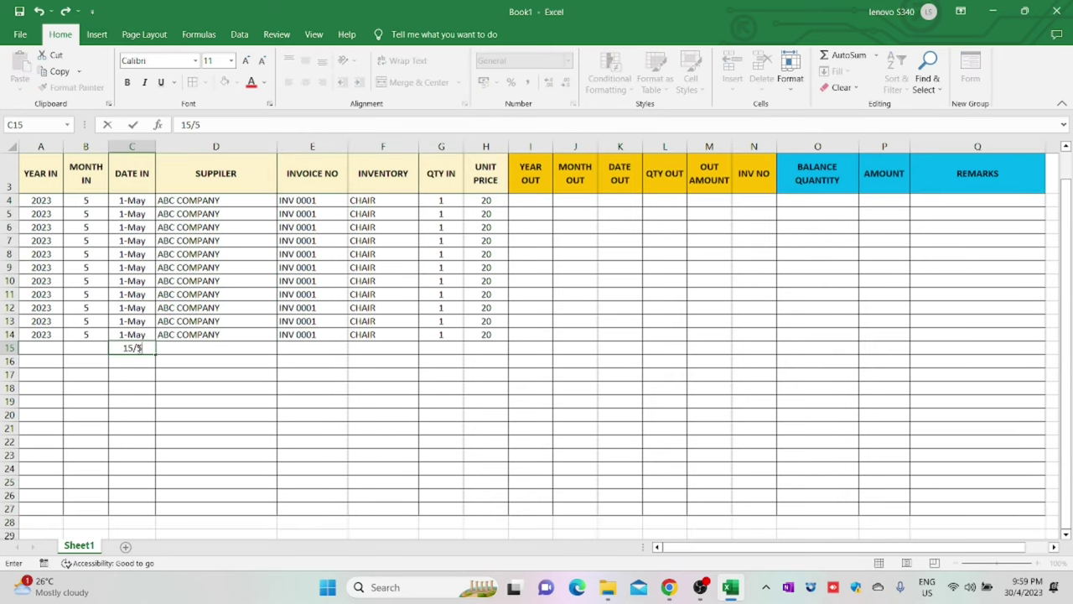
{"action": "key", "text": "Return"}
{"action": "left_click", "coordinate": [234, 357]}
{"action": "type", "text": "F"}
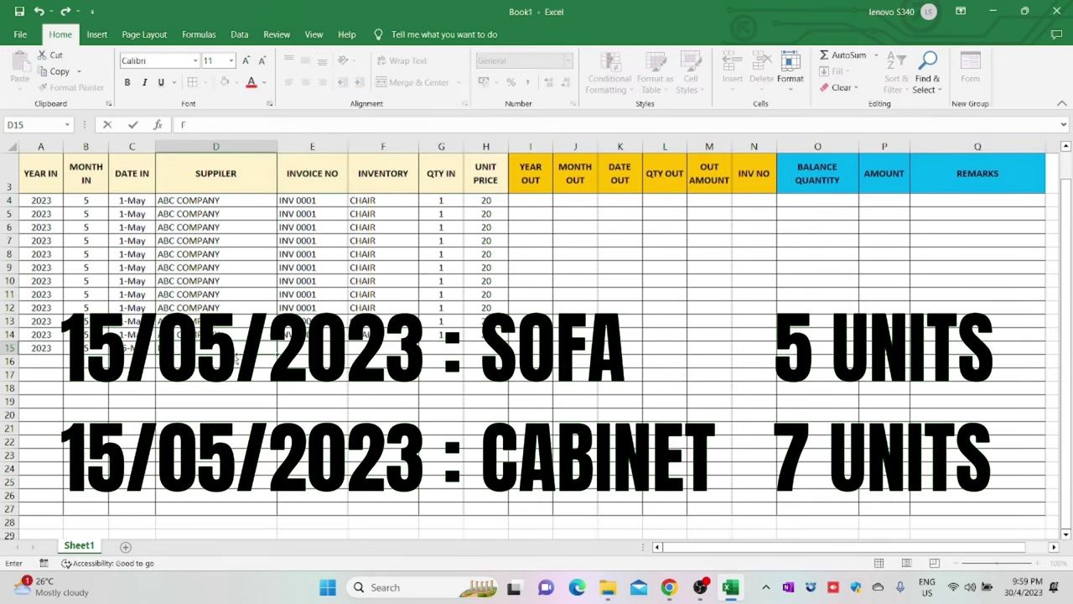
{"action": "type", "text": "URNITURE COMPANY"}
{"action": "key", "text": "Tab"}
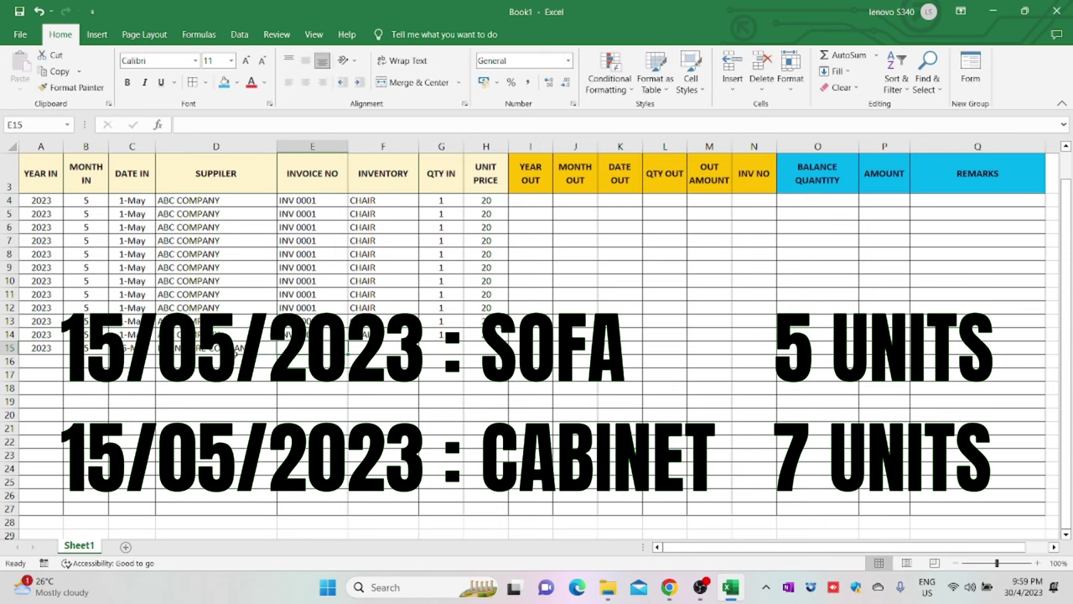
Complete row 15 with invoice IV 10050, inventory SOFA, quantity 1 and unit price 250.
{"action": "type", "text": "IV"}
{"action": "type", "text": "V 0002"}
{"action": "key", "text": "Tab"}
{"action": "type", "text": "SOFA"}
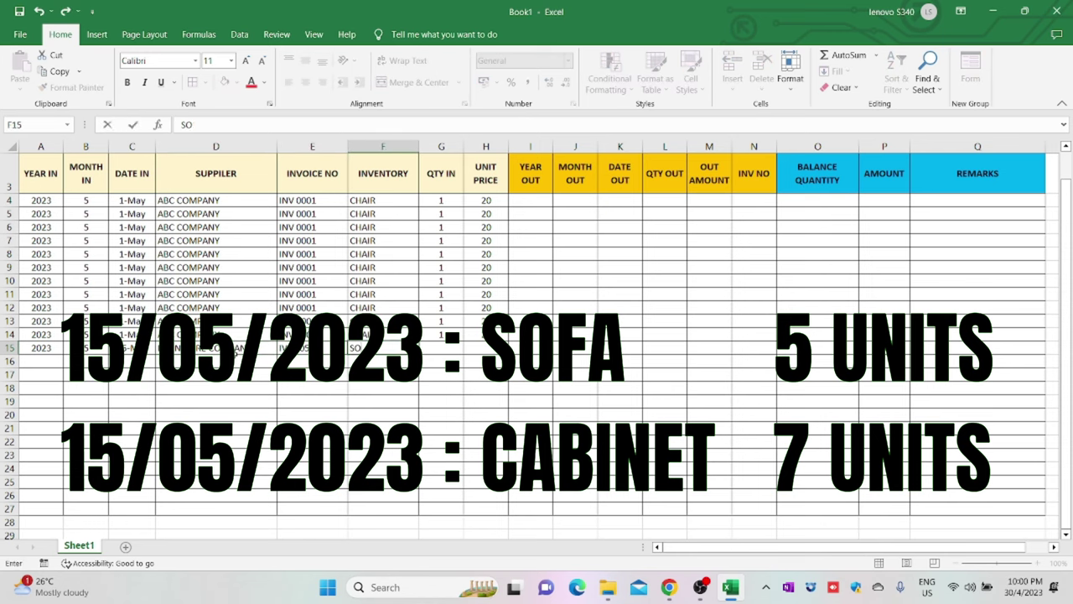
{"action": "key", "text": "Tab"}
{"action": "type", "text": "5"}
{"action": "key", "text": "Tab"}
{"action": "type", "text": "250"}
{"action": "key", "text": "Return"}
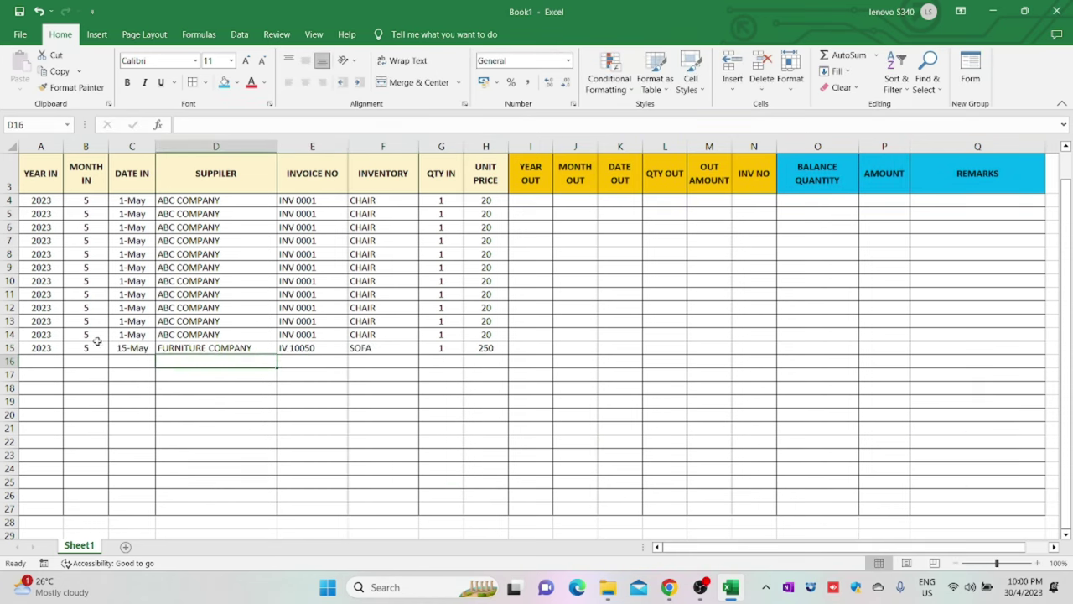
Copy the sofa entry in A15:H15 into rows 16 to 19.
{"action": "left_click_drag", "start_coordinate": [38, 347], "coordinate": [487, 351]}
{"action": "key", "text": "ctrl+c"}
{"action": "left_click", "coordinate": [48, 366]}
{"action": "left_click_drag", "start_coordinate": [48, 367], "coordinate": [48, 407]}
{"action": "key", "text": "ctrl+v"}
{"action": "left_click", "coordinate": [402, 455]}
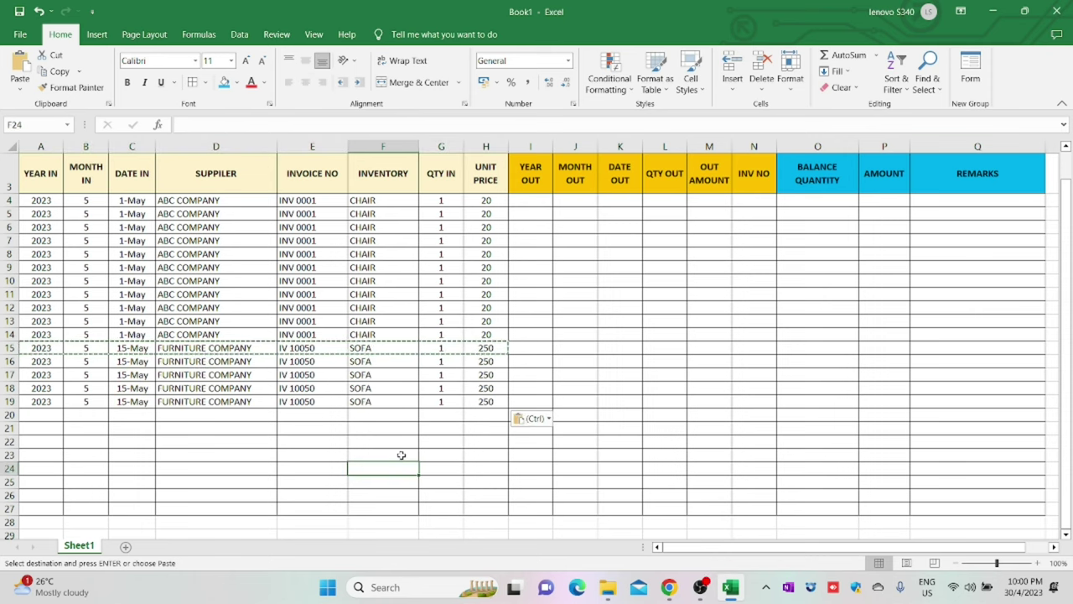
Enter row 20 with date 15/5, supplier HH COMPANY, invoice 000020001 as text, inventory CABINET, quantity 1 and unit price 650.
{"action": "left_click", "coordinate": [55, 415]}
{"action": "left_click", "coordinate": [143, 417]}
{"action": "type", "text": "15/5"}
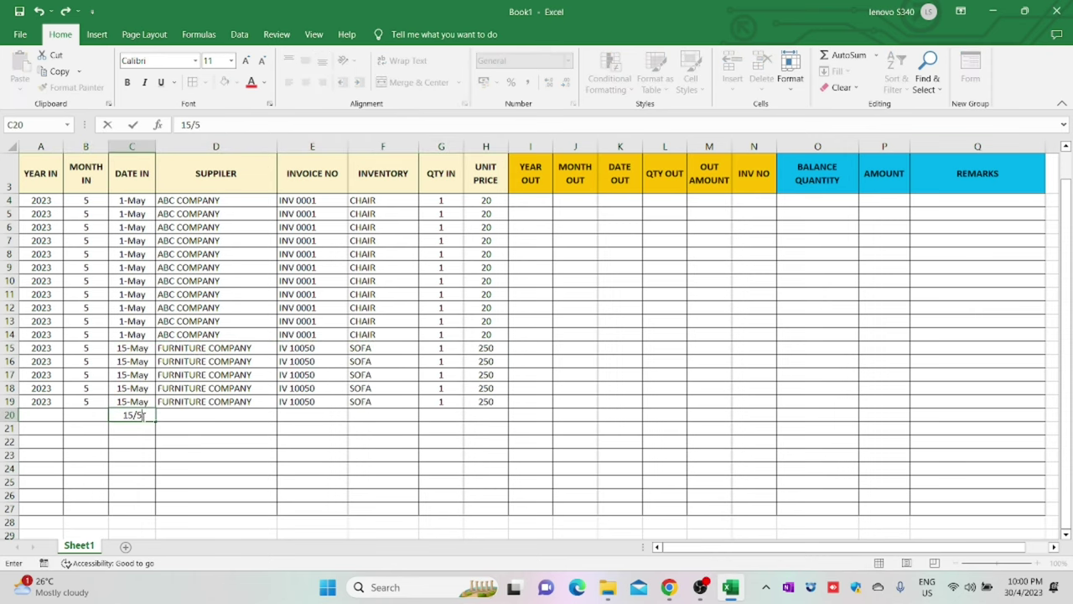
{"action": "key", "text": "Tab"}
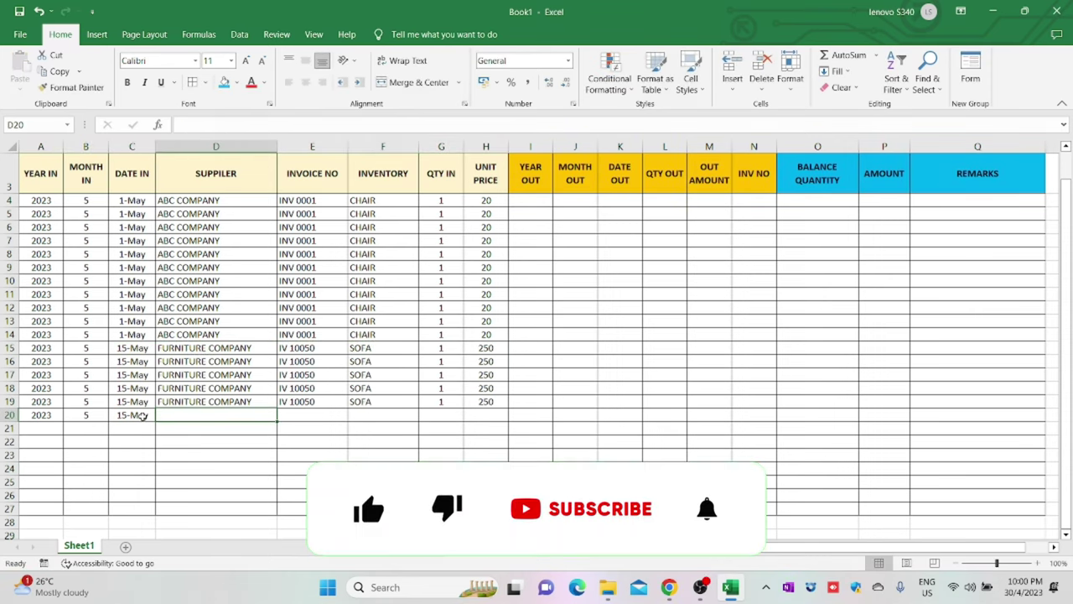
{"action": "type", "text": "HH COMPANY"}
{"action": "key", "text": "Tab"}
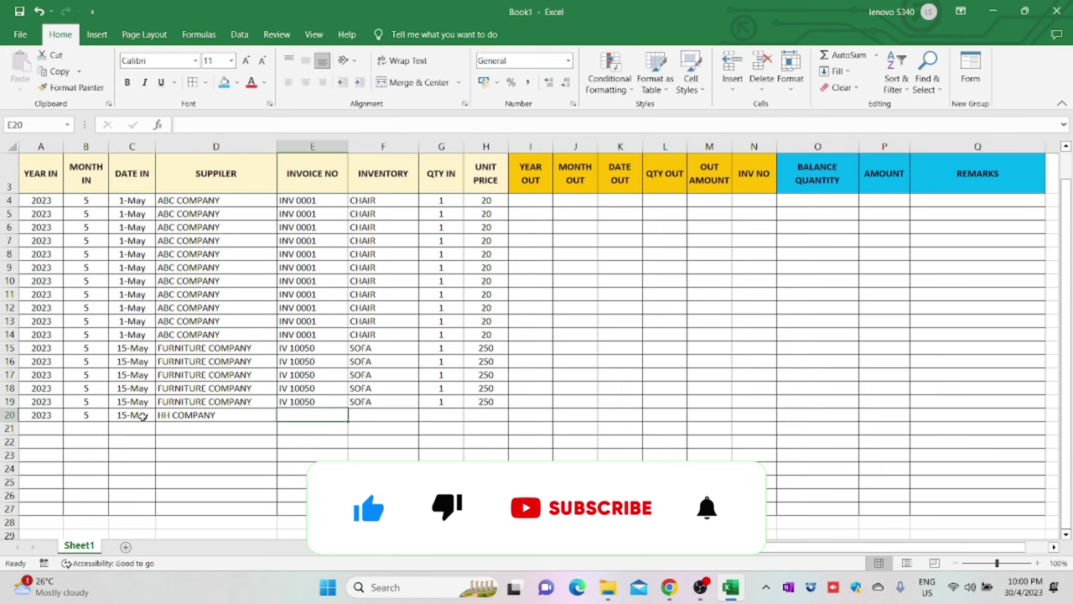
{"action": "type", "text": "'000020001"}
{"action": "key", "text": "Tab"}
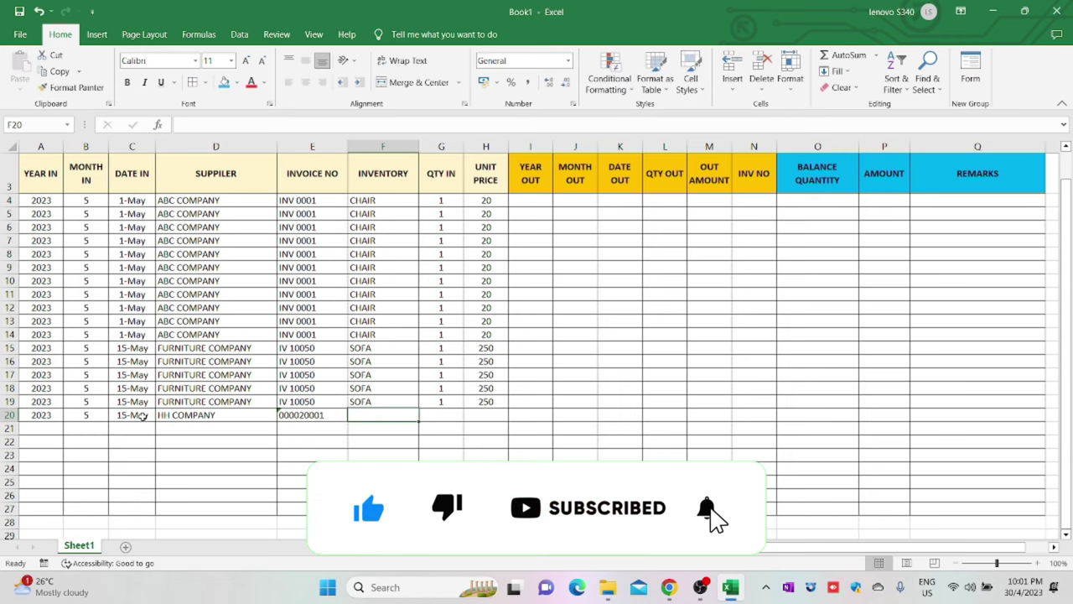
{"action": "type", "text": "CABINET"}
{"action": "key", "text": "Tab"}
{"action": "type", "text": "1"}
{"action": "key", "text": "Tab"}
{"action": "type", "text": "650"}
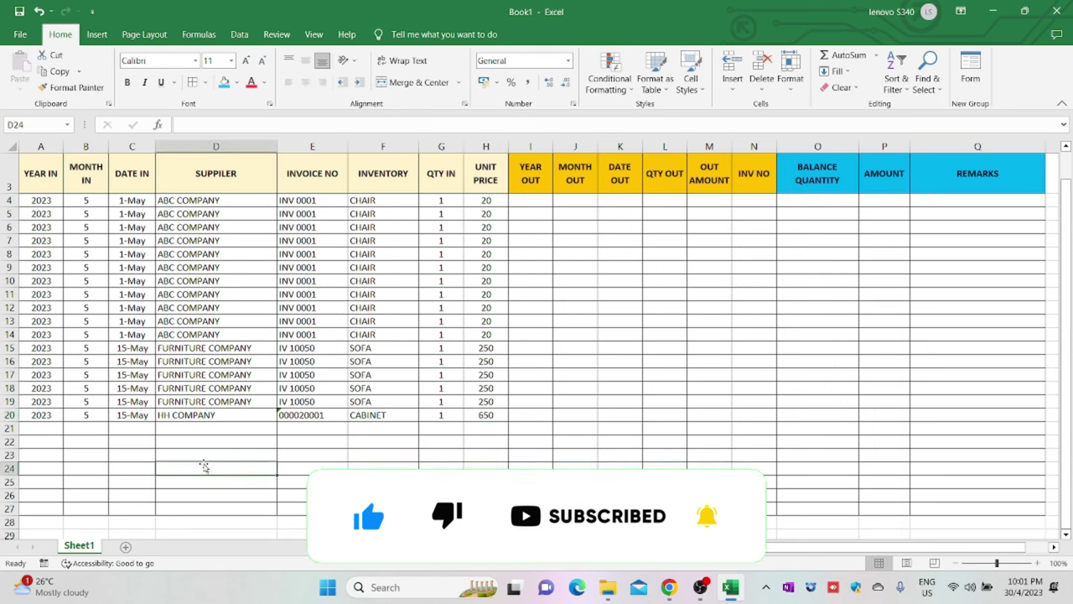
Copy the cabinet entry in A20:H20 into rows 21 to 26.
{"action": "left_click_drag", "start_coordinate": [51, 415], "coordinate": [476, 415]}
{"action": "key", "text": "ctrl+c"}
{"action": "left_click_drag", "start_coordinate": [43, 429], "coordinate": [43, 495]}
{"action": "key", "text": "ctrl+v"}
{"action": "left_click", "coordinate": [621, 429]}
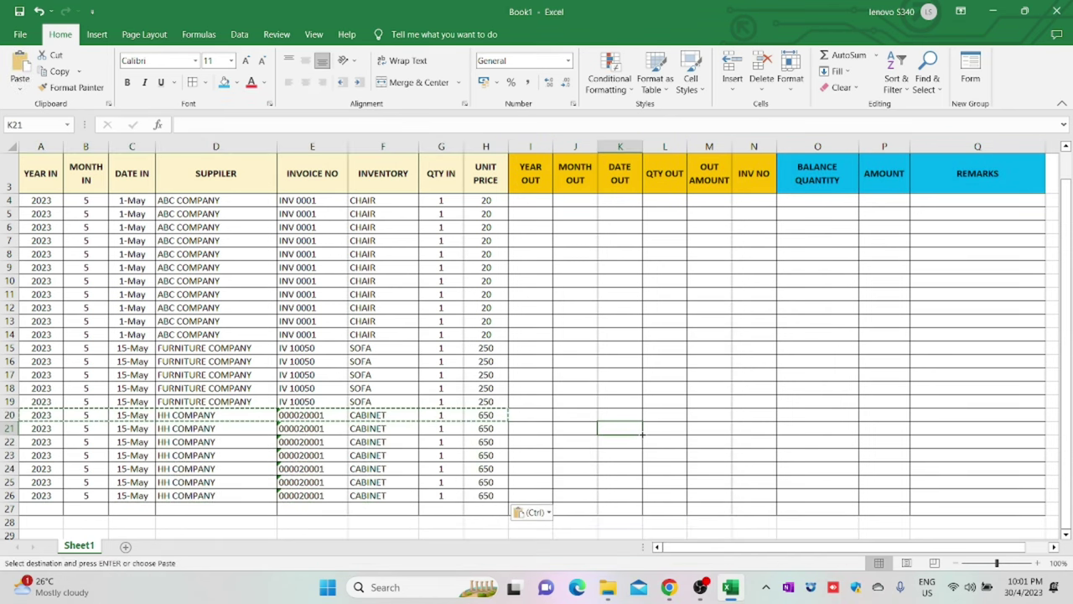
Add filters to the master list's header row A3:Q3.
{"action": "left_click", "coordinate": [535, 202]}
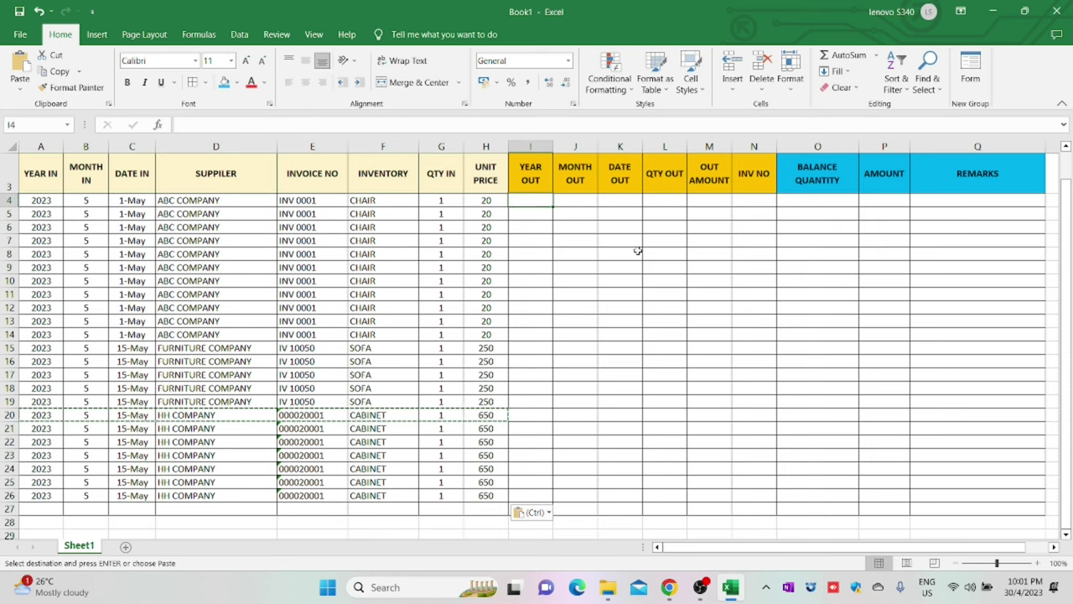
{"action": "left_click_drag", "start_coordinate": [40, 173], "coordinate": [966, 175]}
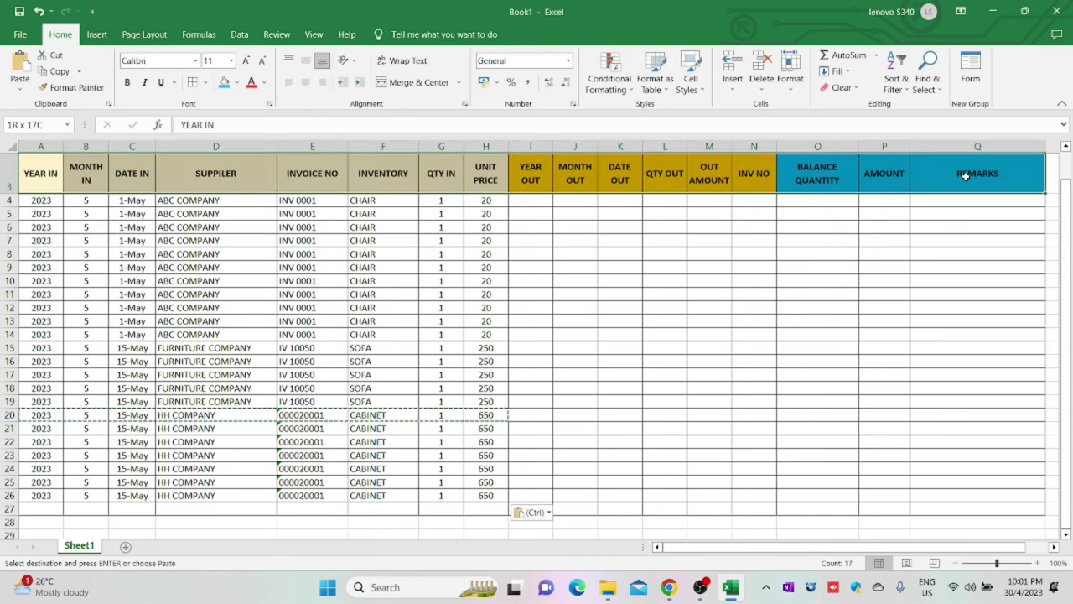
{"action": "left_click", "coordinate": [897, 79]}
{"action": "left_click", "coordinate": [915, 148]}
{"action": "left_click", "coordinate": [869, 266]}
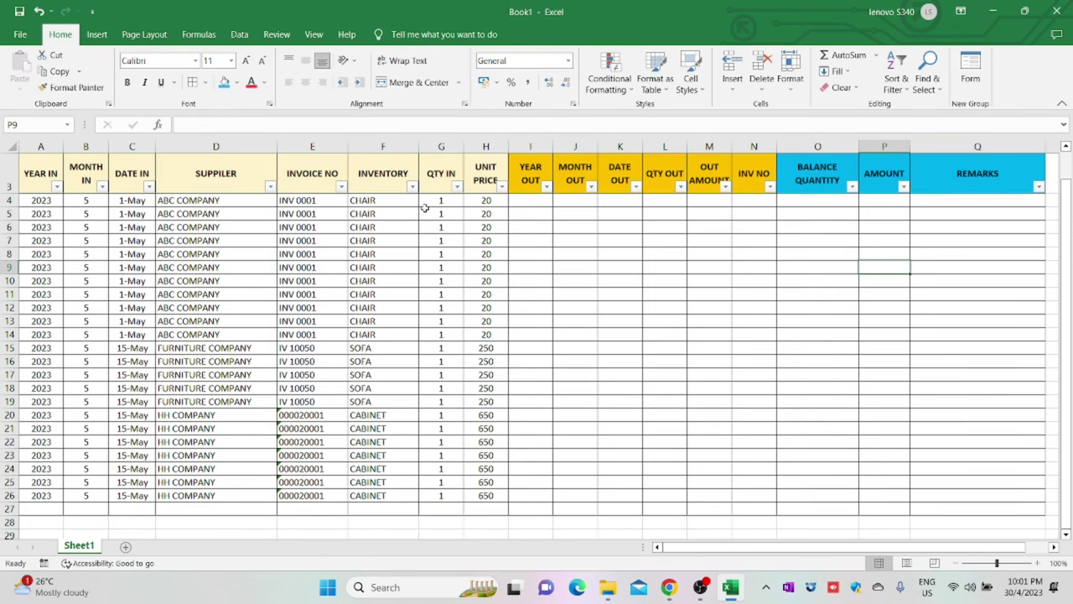
Filter the INVENTORY column to show only CHAIR.
{"action": "left_click", "coordinate": [411, 186]}
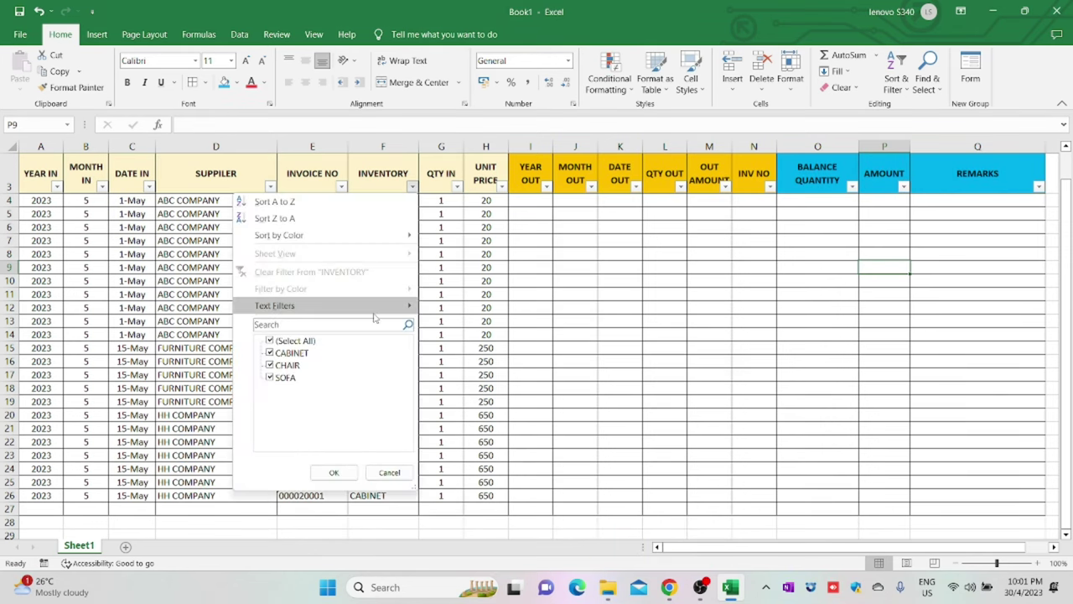
{"action": "left_click", "coordinate": [307, 342]}
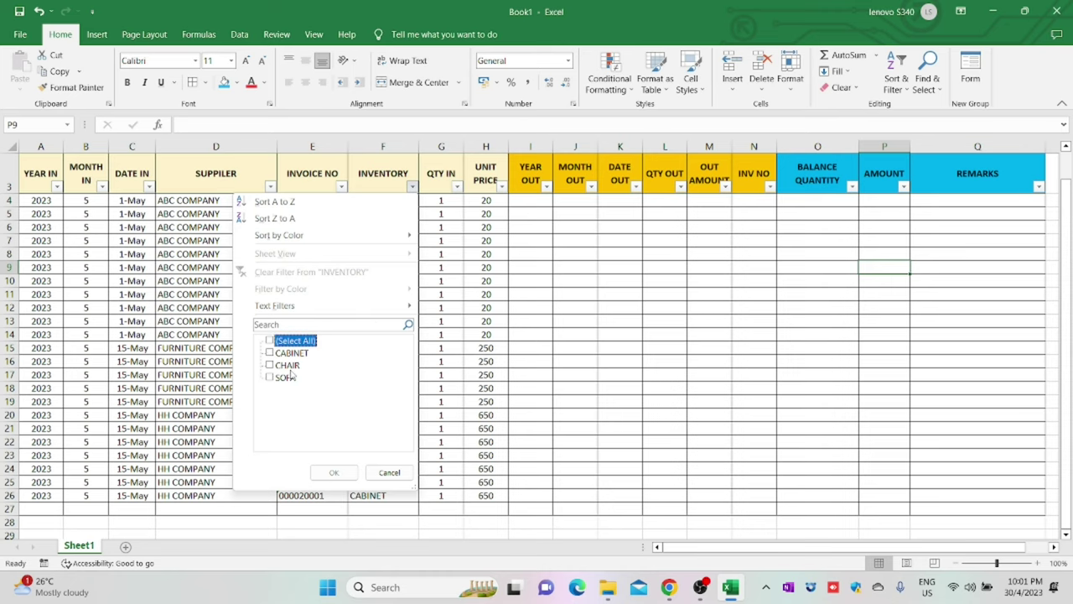
{"action": "left_click", "coordinate": [286, 366]}
{"action": "left_click", "coordinate": [333, 472]}
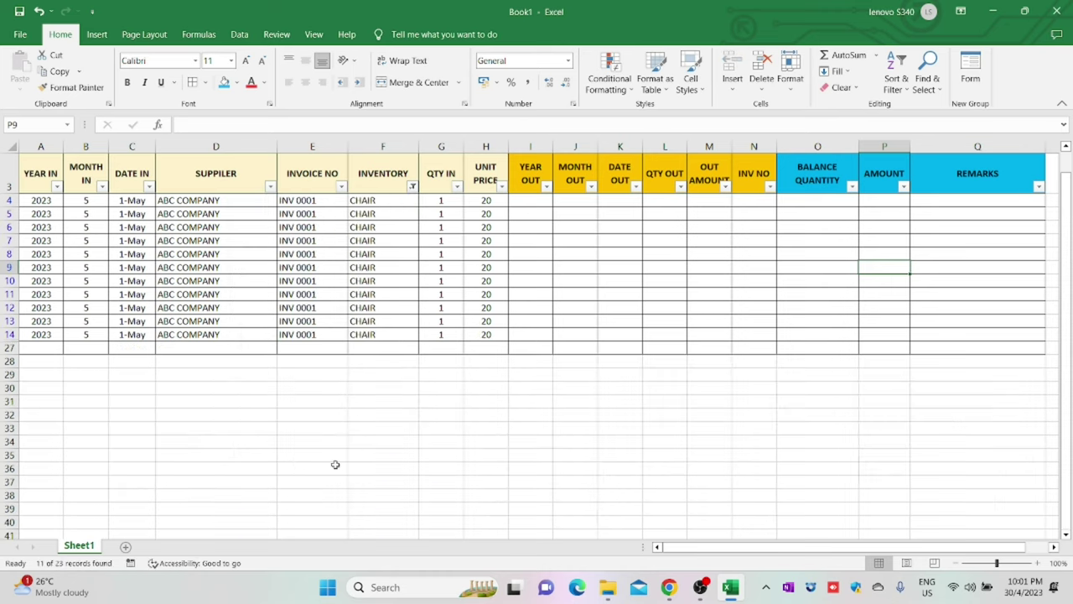
Enter date out 2/5 in K4, calculate its month in J4 with =MONTH(K4), and centre the MONTH OUT column.
{"action": "left_click", "coordinate": [619, 201]}
{"action": "type", "text": "2/5"}
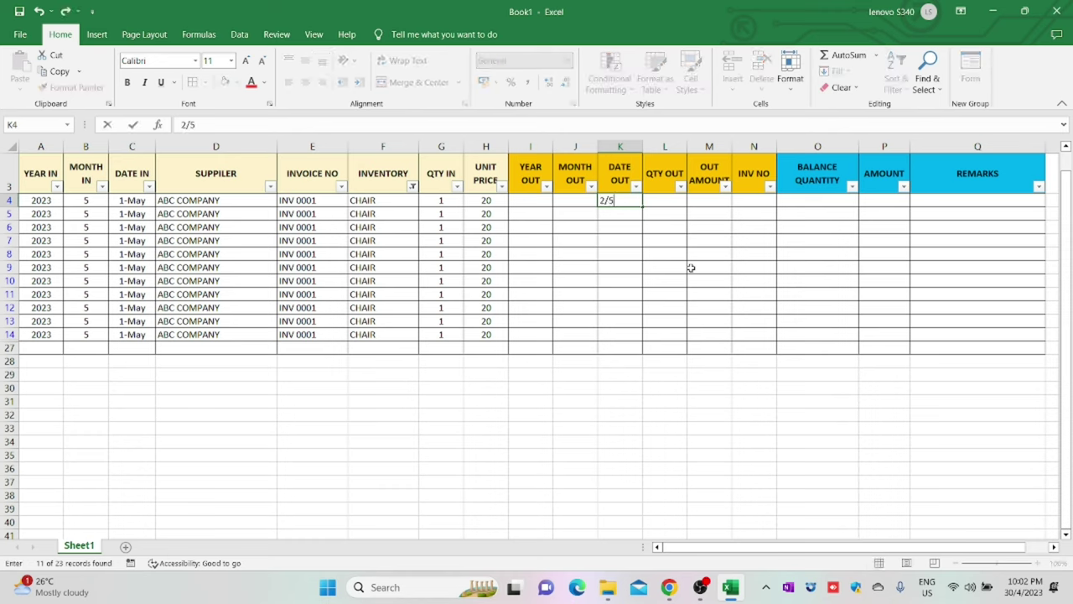
{"action": "key", "text": "Return"}
{"action": "left_click", "coordinate": [576, 201]}
{"action": "type", "text": "=month("}
{"action": "left_click", "coordinate": [620, 200]}
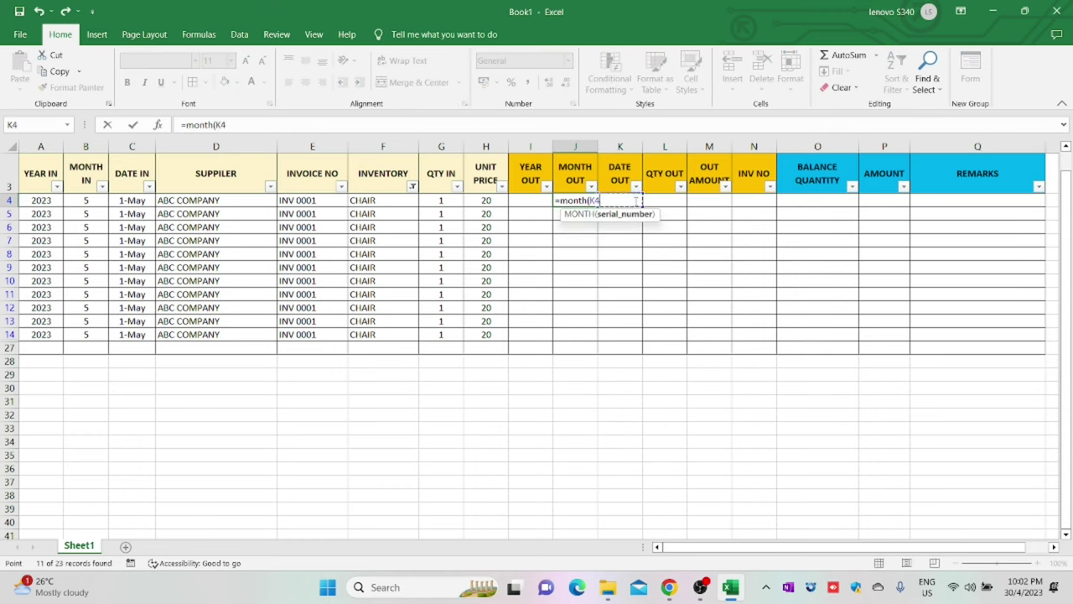
{"action": "key", "text": "Return"}
{"action": "left_click", "coordinate": [558, 146]}
Calculate the year out in I4 with =YEAR(K4), and centre the YEAR OUT and DATE OUT columns.
{"action": "left_click", "coordinate": [544, 206]}
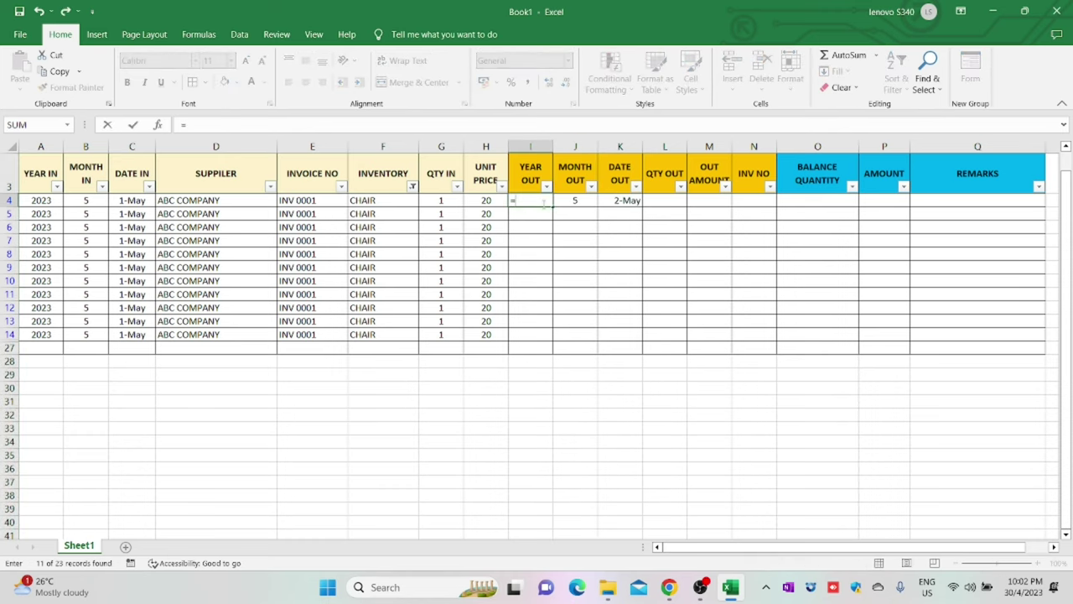
{"action": "type", "text": "=year("}
{"action": "left_click", "coordinate": [620, 200]}
{"action": "key", "text": "Return"}
{"action": "left_click", "coordinate": [531, 146]}
{"action": "left_click", "coordinate": [616, 270]}
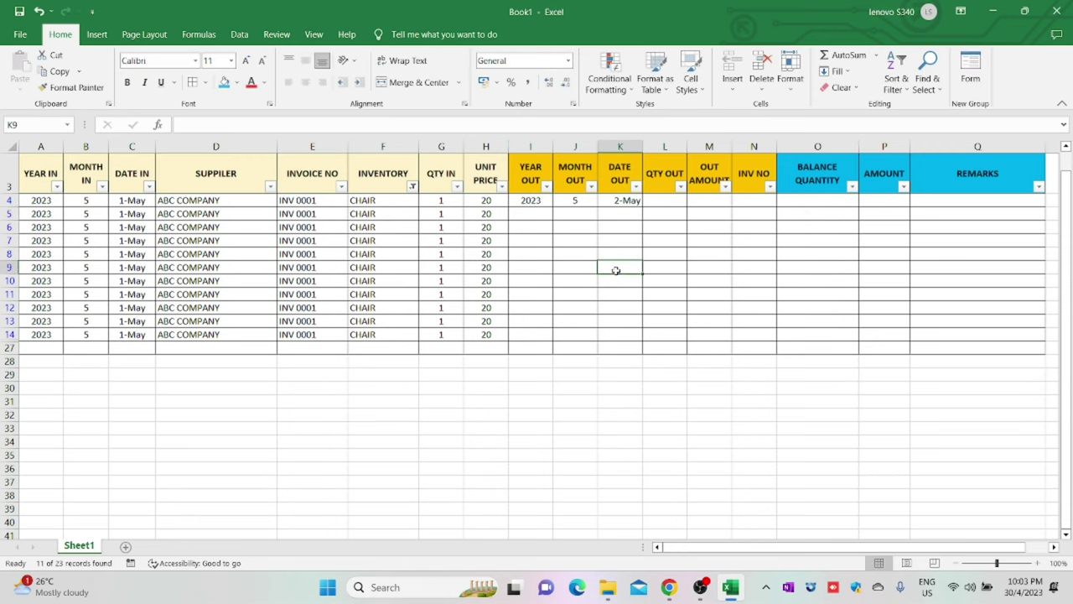
{"action": "left_click", "coordinate": [620, 146]}
Complete the chair's stock-out entry in row 4 with quantity out 1, out amount 20 and invoice INV 20115.
{"action": "left_click", "coordinate": [671, 201]}
{"action": "type", "text": "1"}
{"action": "left_click", "coordinate": [709, 202]}
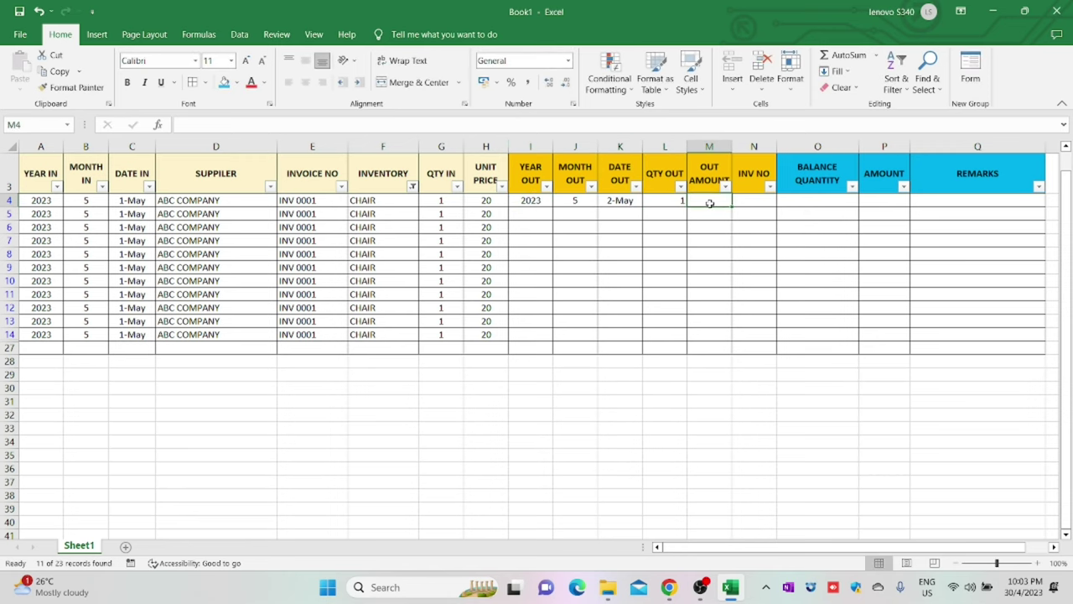
{"action": "type", "text": "20"}
{"action": "key", "text": "Tab"}
{"action": "type", "text": "INV"}
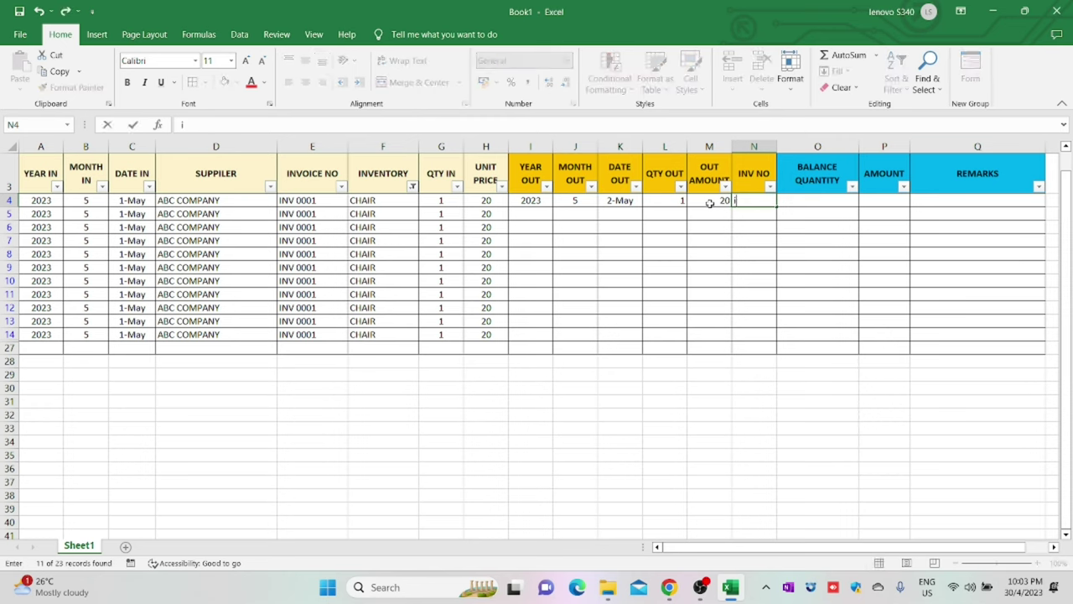
{"action": "key", "text": "Caps_Lock"}
{"action": "type", "text": "20115"}
{"action": "key", "text": "Tab"}
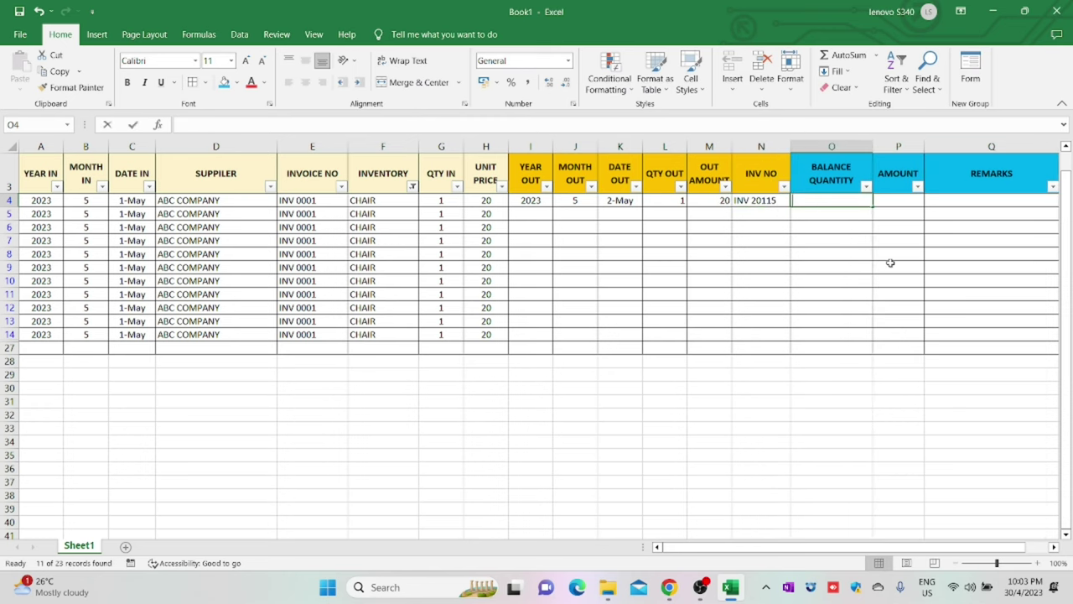
Calculate the balance quantity in O4 with =G4-L4.
{"action": "type", "text": "="}
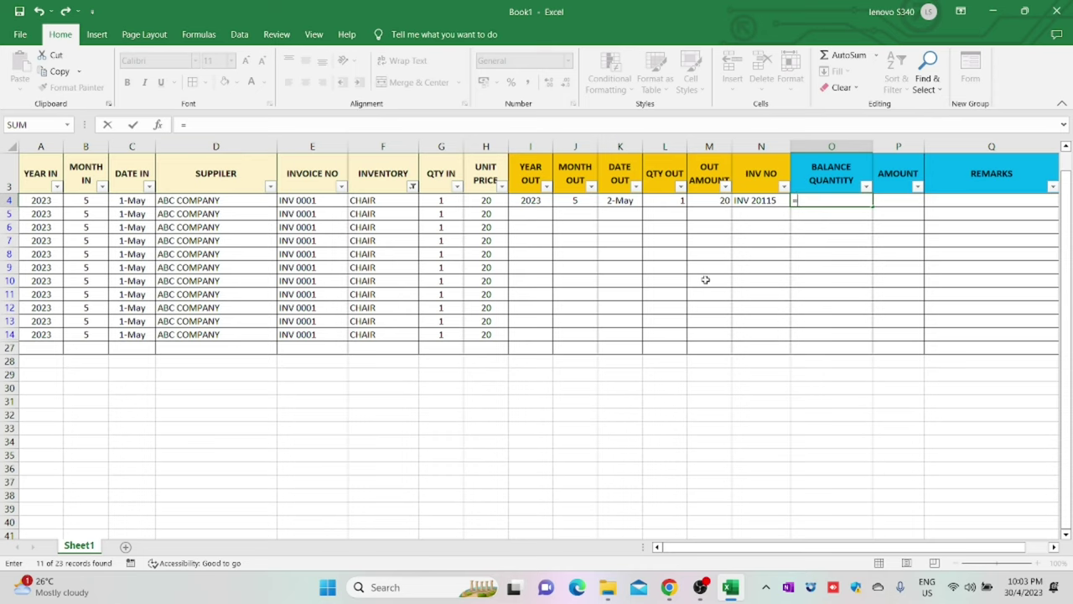
{"action": "left_click", "coordinate": [447, 200]}
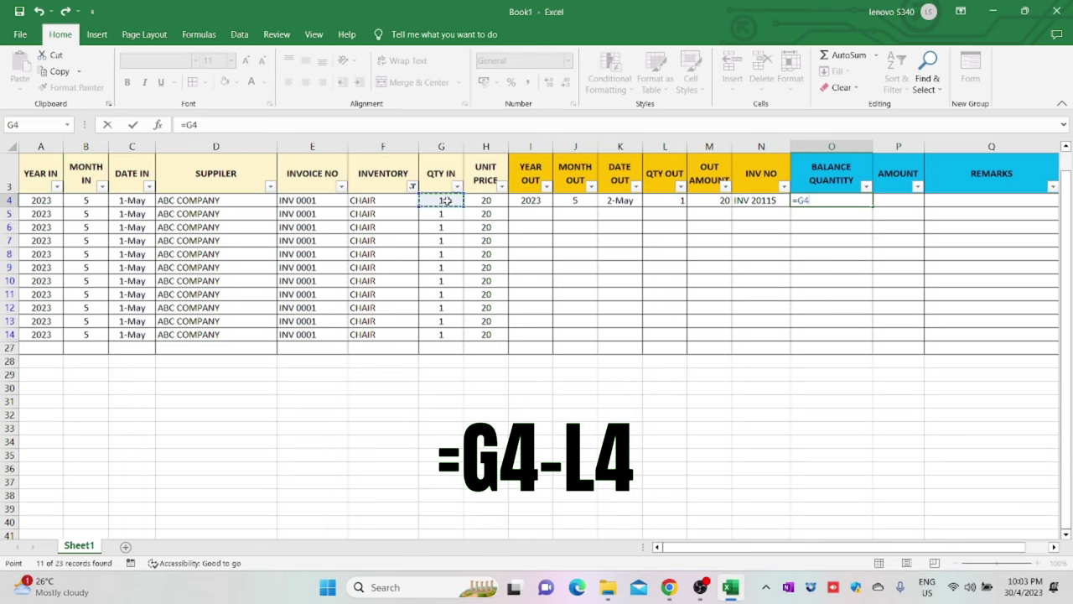
{"action": "type", "text": "-"}
{"action": "left_click", "coordinate": [676, 198]}
{"action": "key", "text": "Return"}
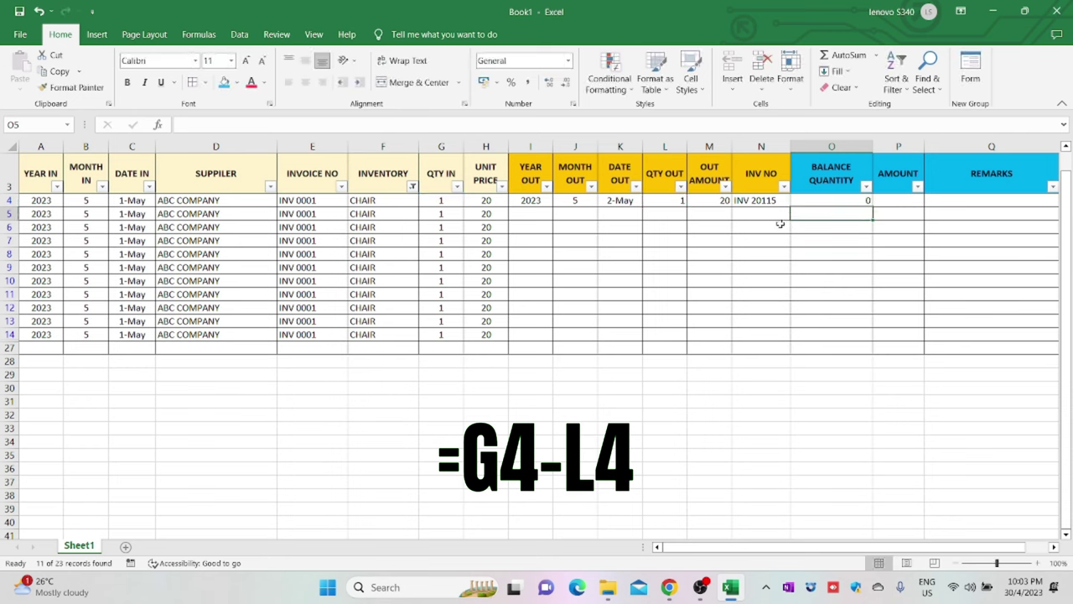
Calculate the balance amount in P4 with =H4-M4.
{"action": "left_click", "coordinate": [890, 200]}
{"action": "type", "text": "="}
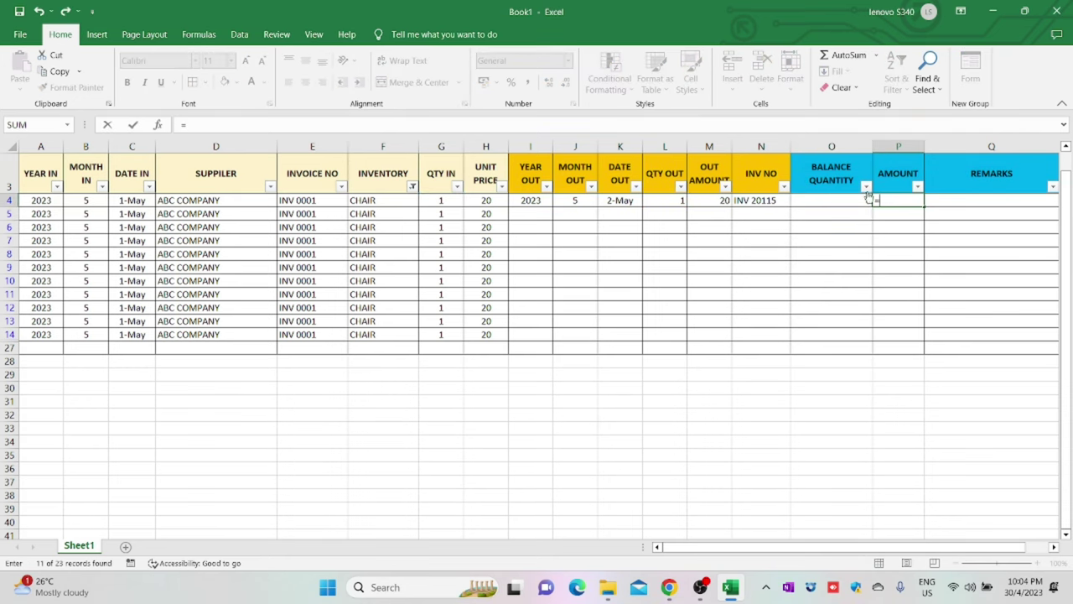
{"action": "left_click", "coordinate": [494, 202]}
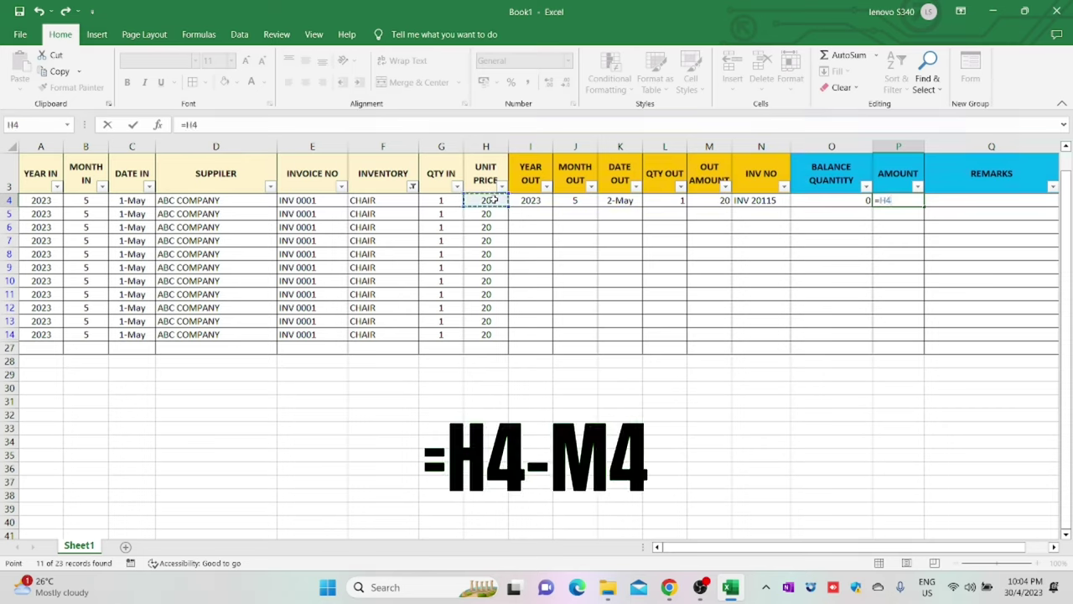
{"action": "type", "text": "-"}
{"action": "left_click", "coordinate": [714, 200]}
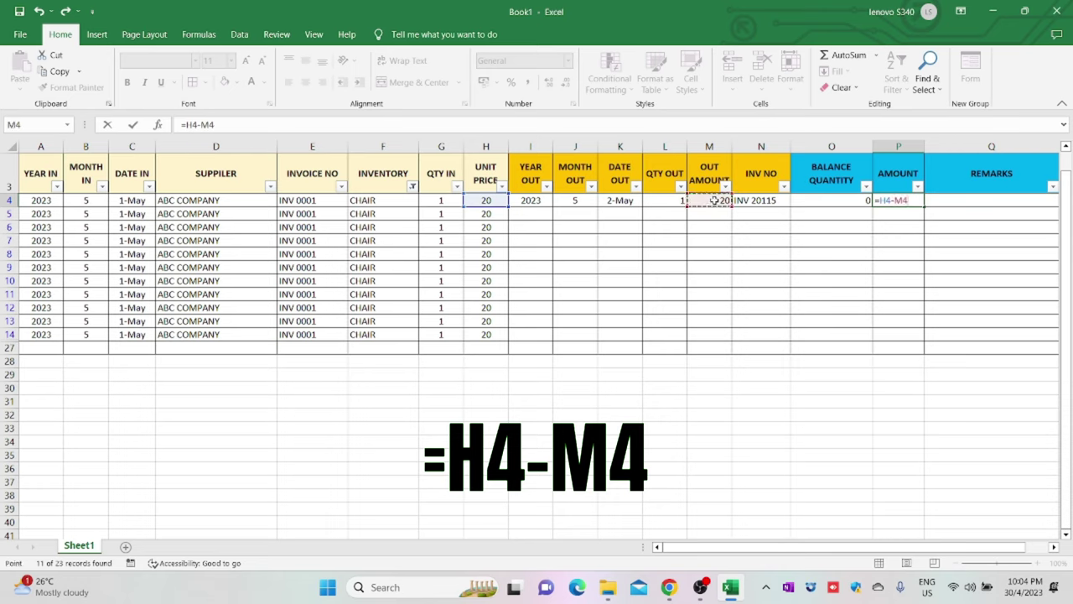
{"action": "key", "text": "Return"}
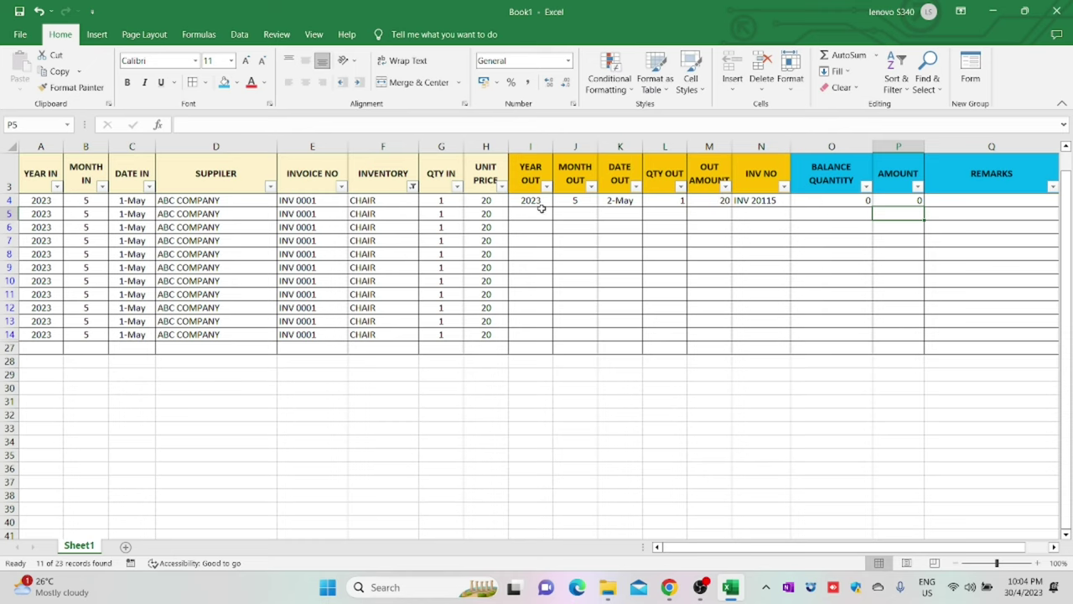
Copy the chair stock-out entry in I4:N4 into rows 5 and 6.
{"action": "left_click_drag", "start_coordinate": [522, 200], "coordinate": [531, 226]}
{"action": "key", "text": "ctrl+c"}
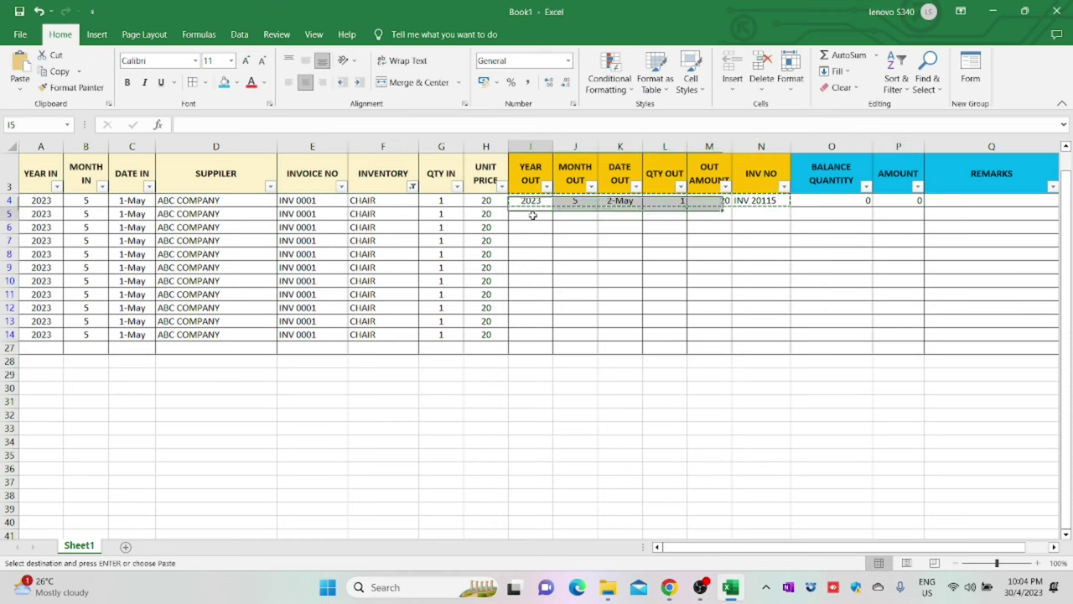
{"action": "key", "text": "ctrl+v"}
{"action": "left_click", "coordinate": [681, 270]}
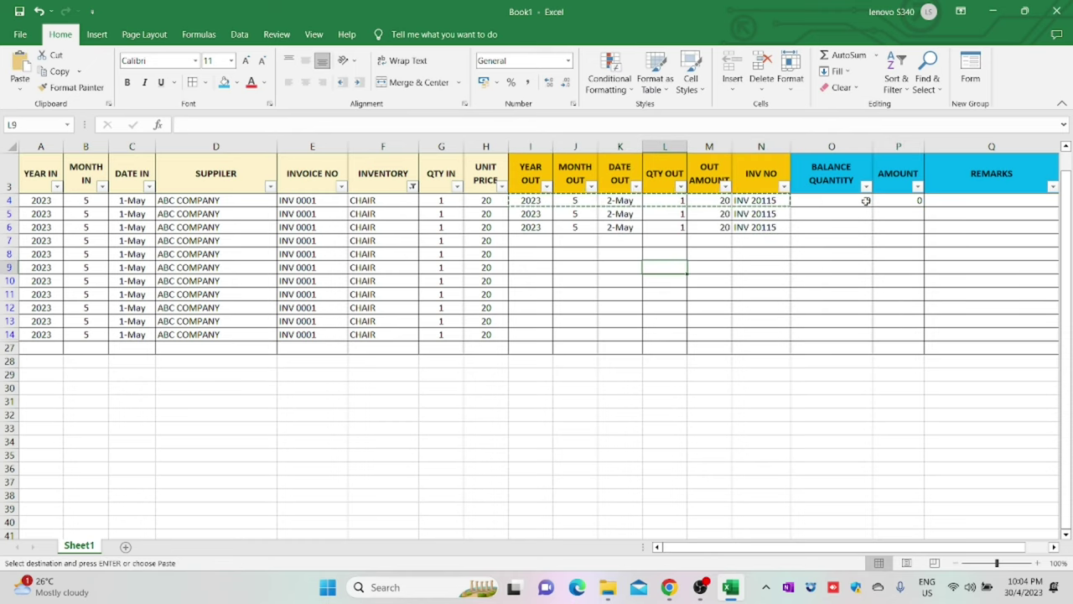
Clear the INVENTORY filter and fill the balance quantity and amount formulas in O4 and P4 down to row 27.
{"action": "left_click", "coordinate": [412, 186]}
{"action": "left_click", "coordinate": [335, 273]}
{"action": "left_click", "coordinate": [855, 201]}
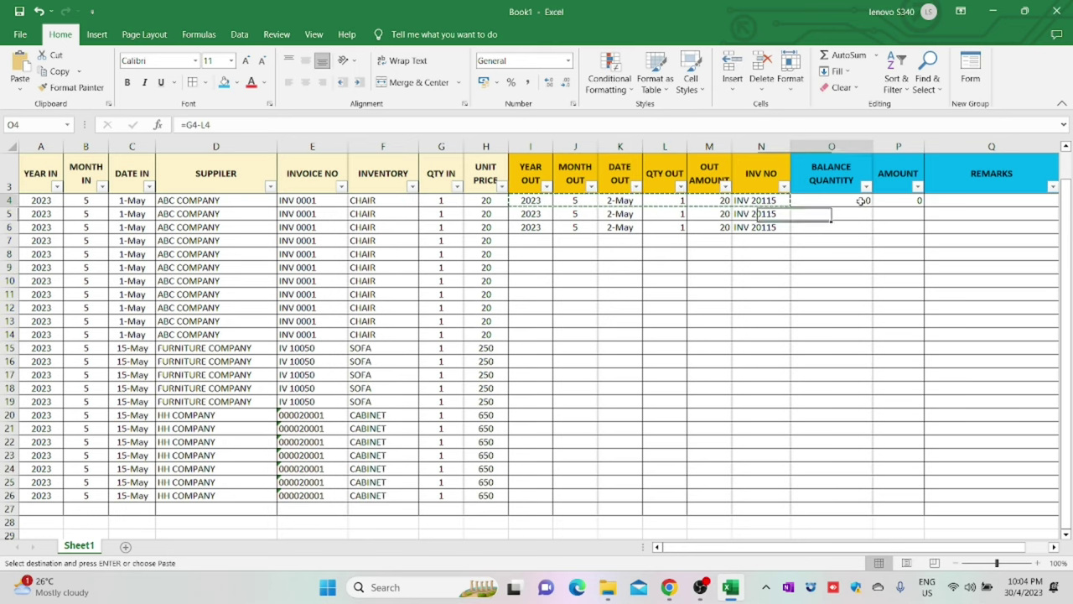
{"action": "left_click_drag", "start_coordinate": [872, 207], "coordinate": [858, 508]}
{"action": "left_click", "coordinate": [898, 201]}
{"action": "left_click_drag", "start_coordinate": [922, 207], "coordinate": [921, 508]}
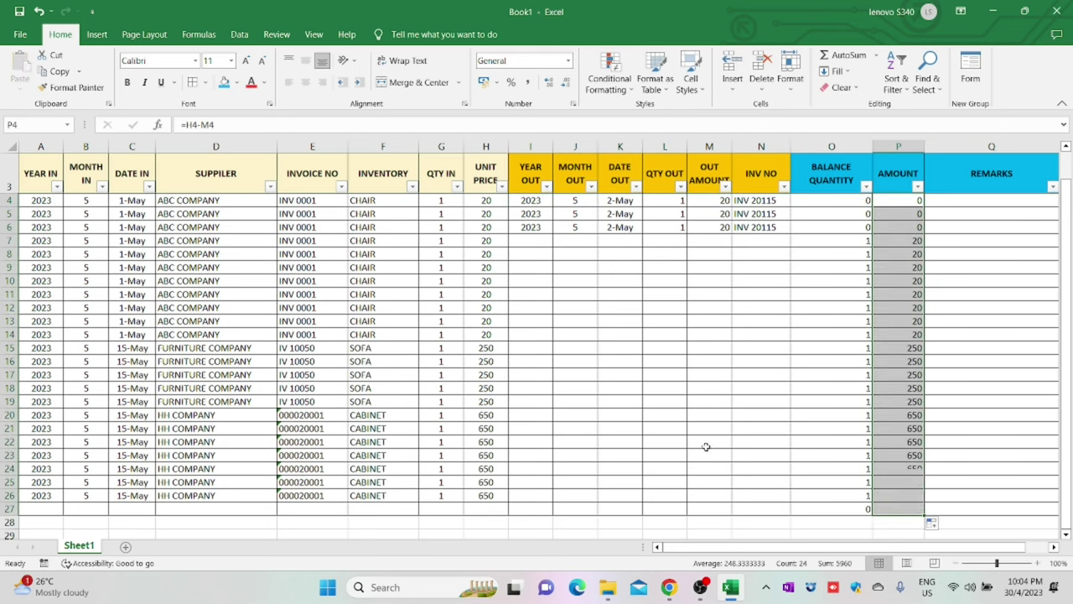
{"action": "left_click", "coordinate": [706, 438]}
Widen the INVENTORY column and filter it to show only SOFA.
{"action": "left_click_drag", "start_coordinate": [419, 147], "coordinate": [459, 146]}
{"action": "left_click", "coordinate": [453, 186]}
{"action": "left_click", "coordinate": [312, 379]}
{"action": "left_click", "coordinate": [312, 439]}
{"action": "left_click", "coordinate": [395, 512]}
Enter date out 20/5/2023 in K15 and derive its month in J15 and year in I15 with MONTH and YEAR formulas.
{"action": "left_click", "coordinate": [660, 201]}
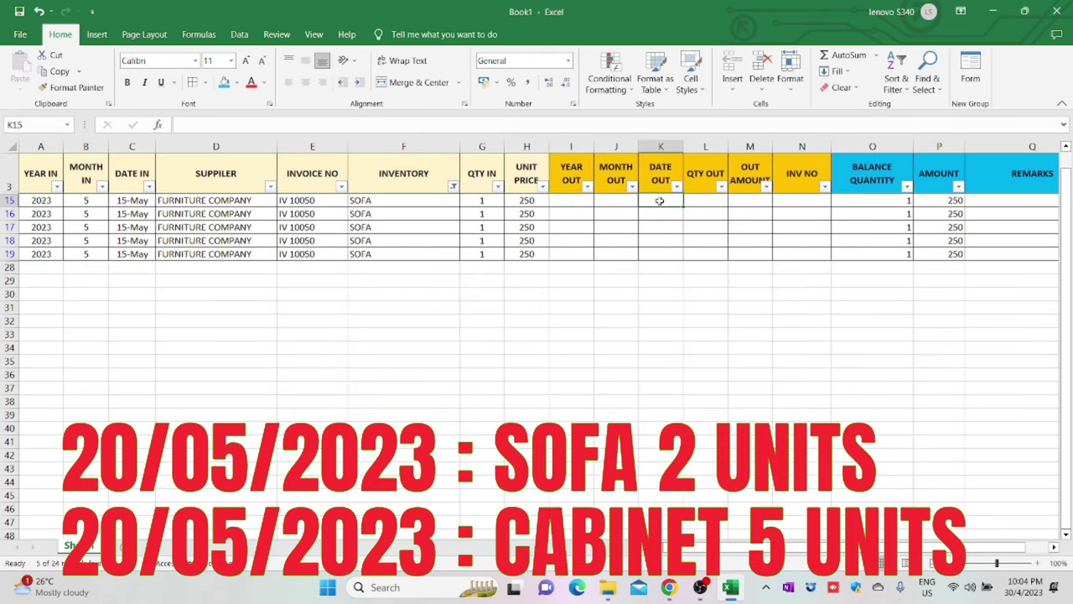
{"action": "type", "text": "20/5/2023"}
{"action": "left_click", "coordinate": [622, 201]}
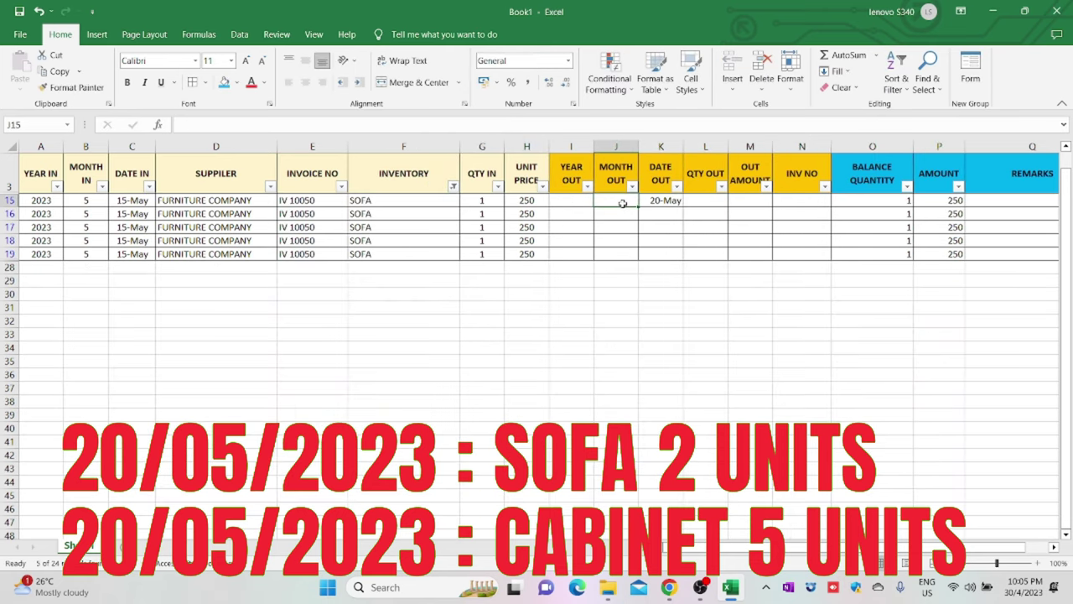
{"action": "type", "text": "=MONTH("}
{"action": "left_click", "coordinate": [673, 201]}
{"action": "key", "text": "Return"}
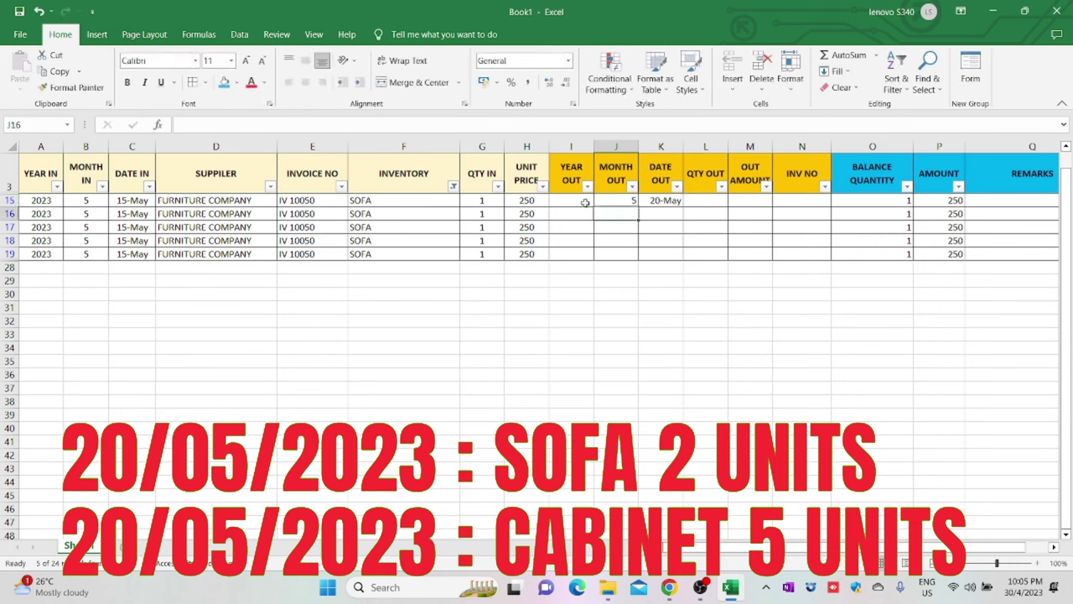
{"action": "left_click", "coordinate": [583, 201]}
{"action": "type", "text": "=YEAR("}
{"action": "left_click", "coordinate": [661, 201]}
{"action": "key", "text": "Return"}
Complete the sofa's stock-out entry in row 15 with quantity out 1, out amount 250 and invoice INV 20116.
{"action": "left_click", "coordinate": [706, 201]}
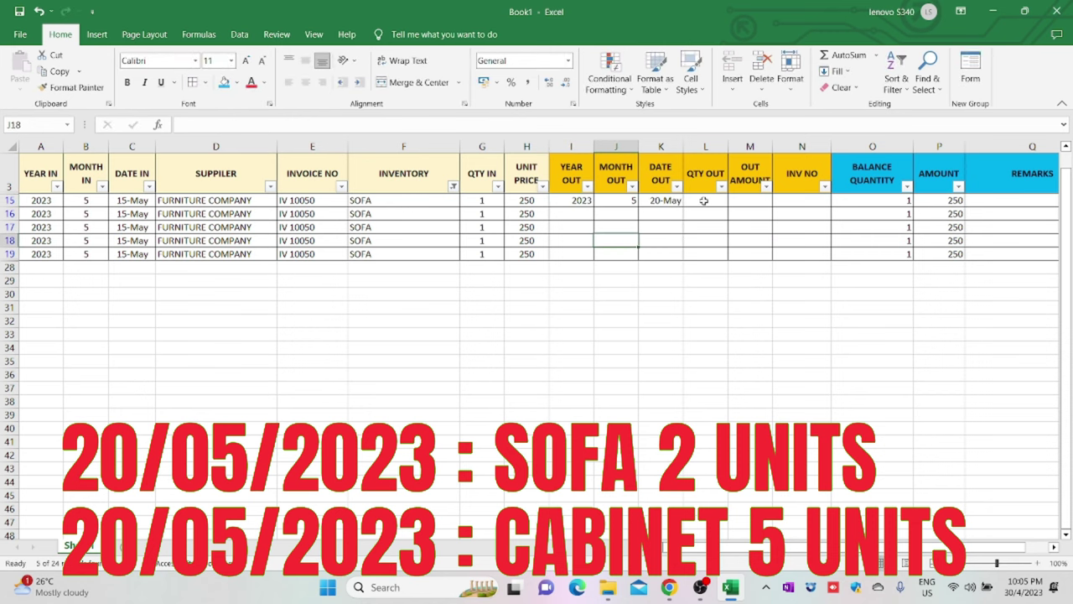
{"action": "type", "text": "1"}
{"action": "key", "text": "Tab"}
{"action": "type", "text": "250"}
{"action": "key", "text": "Tab"}
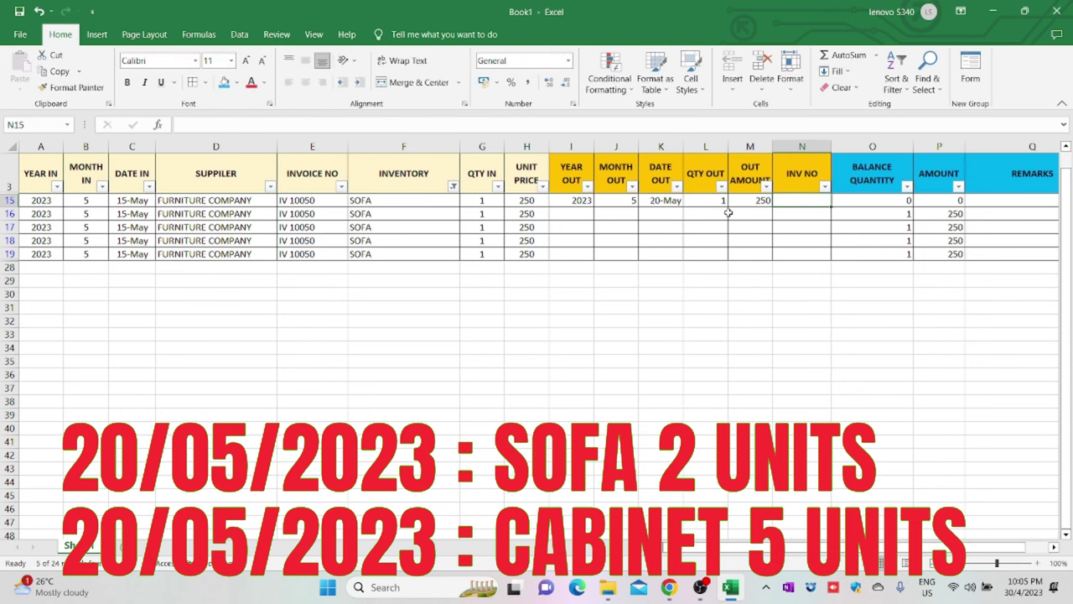
{"action": "type", "text": "INV 20116"}
Copy the sofa stock-out entry in I15:N15 into row 16.
{"action": "left_click_drag", "start_coordinate": [571, 201], "coordinate": [802, 201]}
{"action": "key", "text": "ctrl+c"}
{"action": "left_click", "coordinate": [571, 213]}
{"action": "key", "text": "ctrl+v"}
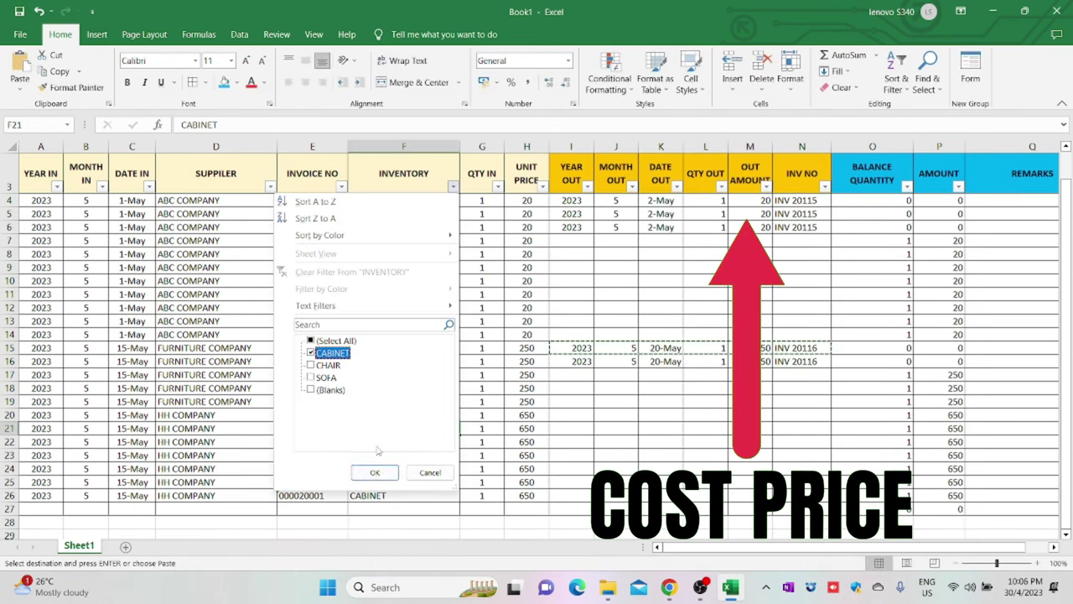
Filter the INVENTORY column to CABINET and enter date out 20-May in K20.
{"action": "left_click", "coordinate": [375, 472]}
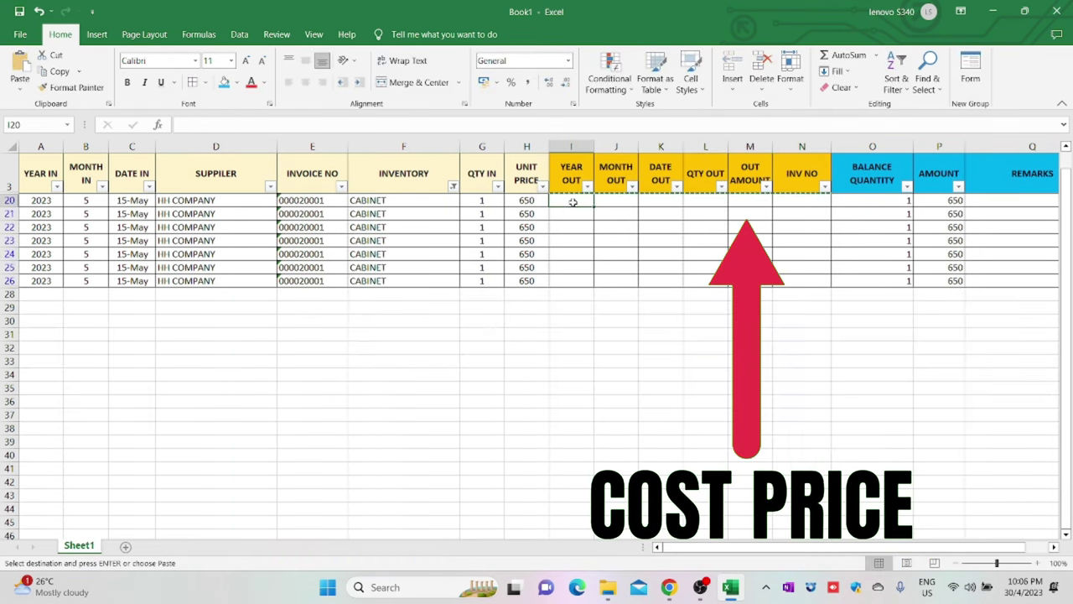
{"action": "left_click", "coordinate": [661, 201]}
{"action": "type", "text": "20-May"}
{"action": "key", "text": "Return"}
Calculate the month out in J20 with =MONTH(K20) and the year out in I20 with =YEAR(K20).
{"action": "left_click", "coordinate": [617, 201]}
{"action": "type", "text": "=month("}
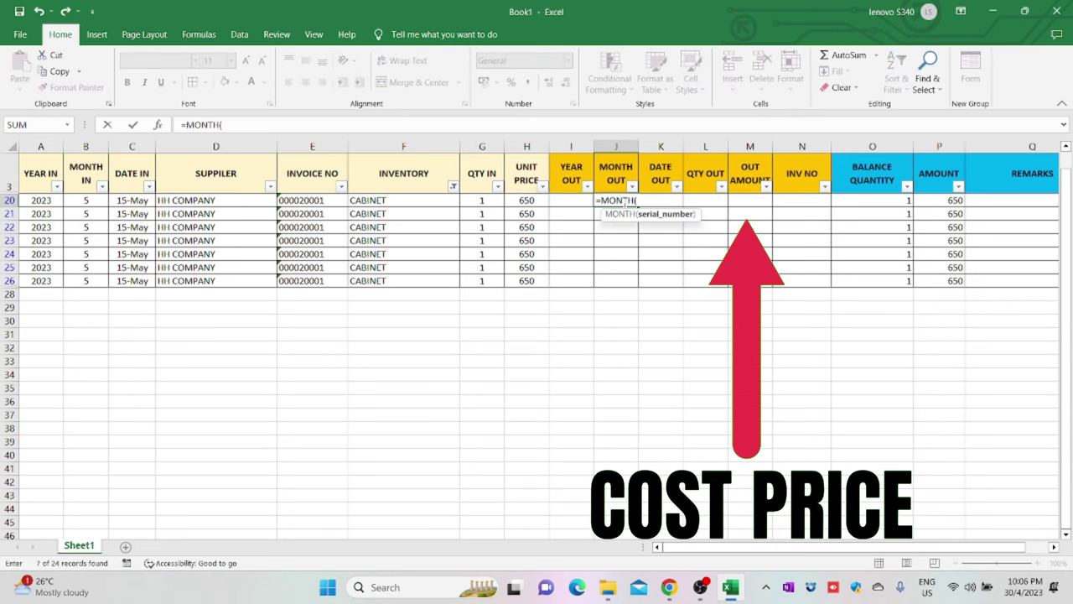
{"action": "left_click", "coordinate": [661, 201]}
{"action": "key", "text": "Return"}
{"action": "left_click", "coordinate": [571, 201]}
{"action": "type", "text": "=year("}
{"action": "left_click", "coordinate": [660, 200]}
{"action": "key", "text": "Return"}
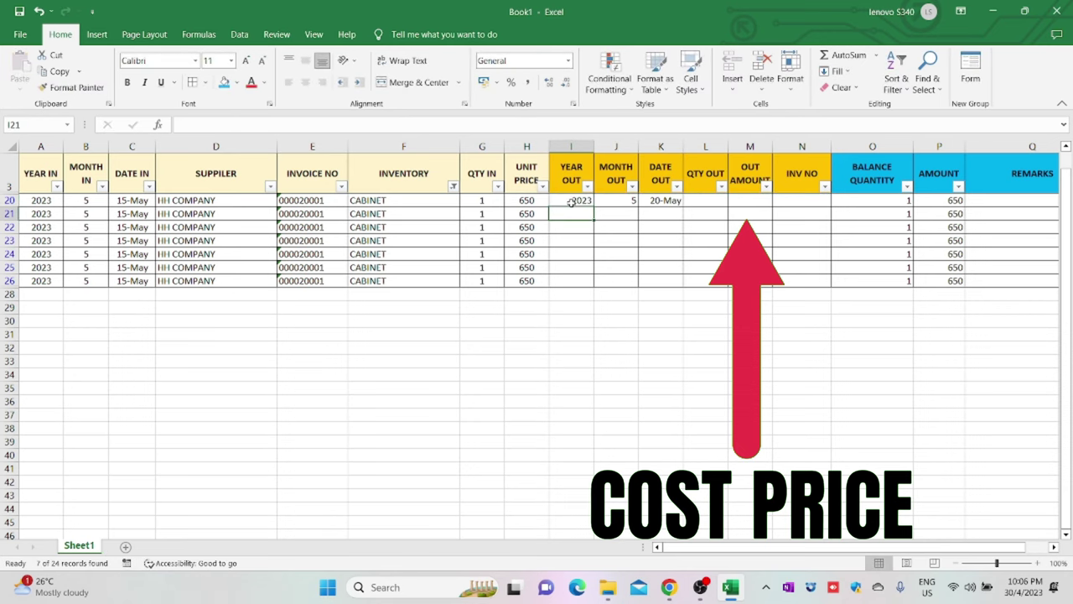
Complete the cabinet's stock-out entry in row 20 with quantity out 1, out amount 650 and invoice INV 20117.
{"action": "left_click", "coordinate": [705, 200]}
{"action": "type", "text": "1"}
{"action": "left_click", "coordinate": [751, 201]}
{"action": "type", "text": "650"}
{"action": "key", "text": "Tab"}
{"action": "type", "text": "INV 2"}
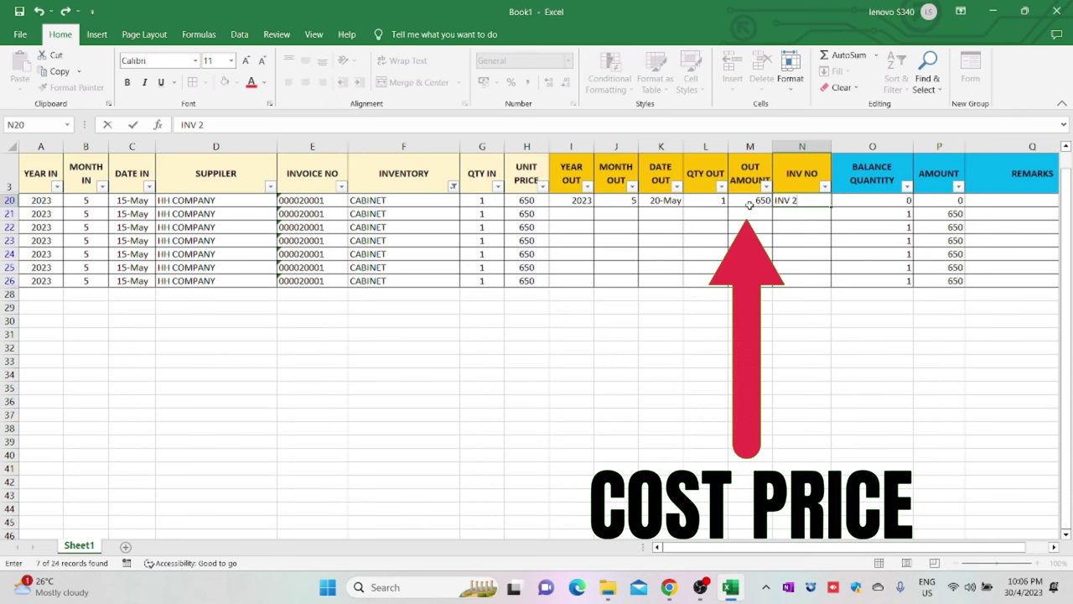
{"action": "type", "text": "0117"}
{"action": "key", "text": "Return"}
Copy the cabinet stock-out entry in I20:N20 into rows 21 to 24.
{"action": "left_click_drag", "start_coordinate": [571, 200], "coordinate": [585, 256]}
{"action": "key", "text": "ctrl+c"}
{"action": "key", "text": "ctrl+v"}
{"action": "scroll", "coordinate": [405, 271], "scroll_direction": "up", "scroll_amount": 5}
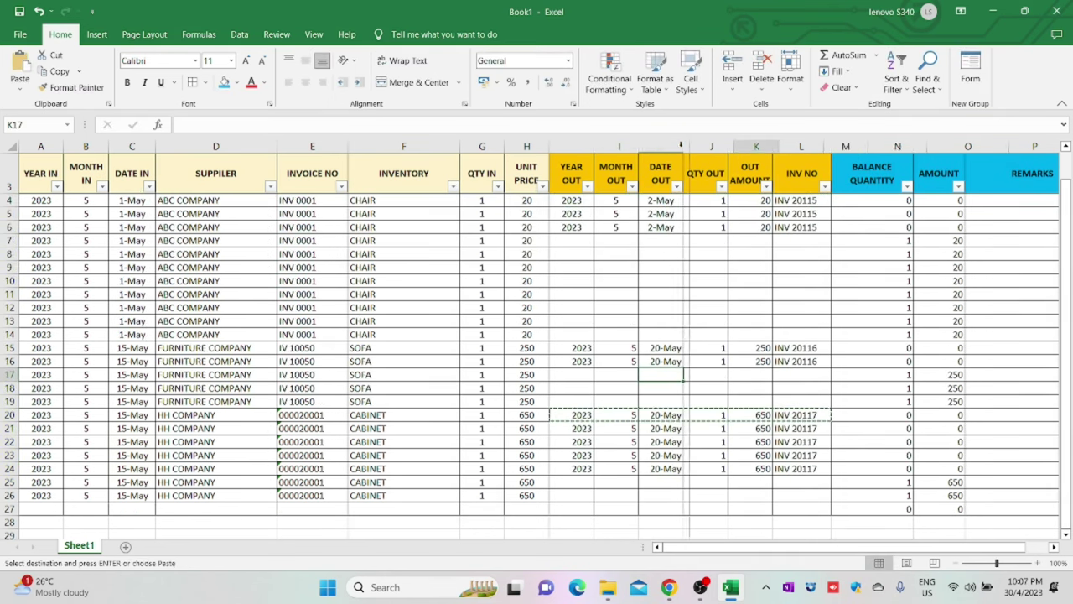
Centre the contents of the stock-out columns I to N and the balance columns O and P.
{"action": "left_click_drag", "start_coordinate": [571, 146], "coordinate": [800, 145]}
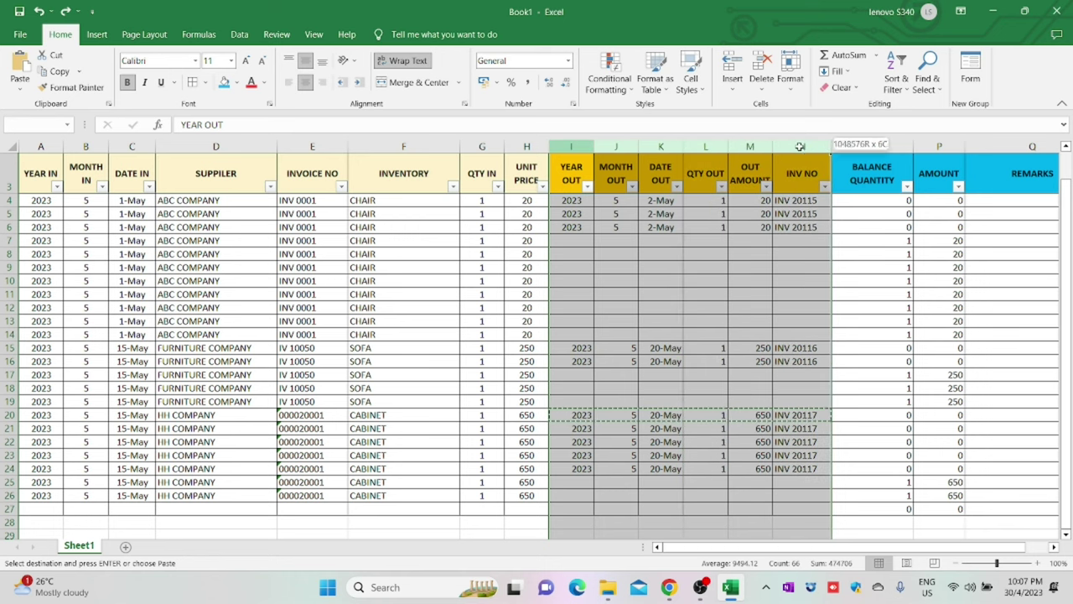
{"action": "left_click", "coordinate": [305, 82]}
{"action": "left_click_drag", "start_coordinate": [872, 146], "coordinate": [939, 146]}
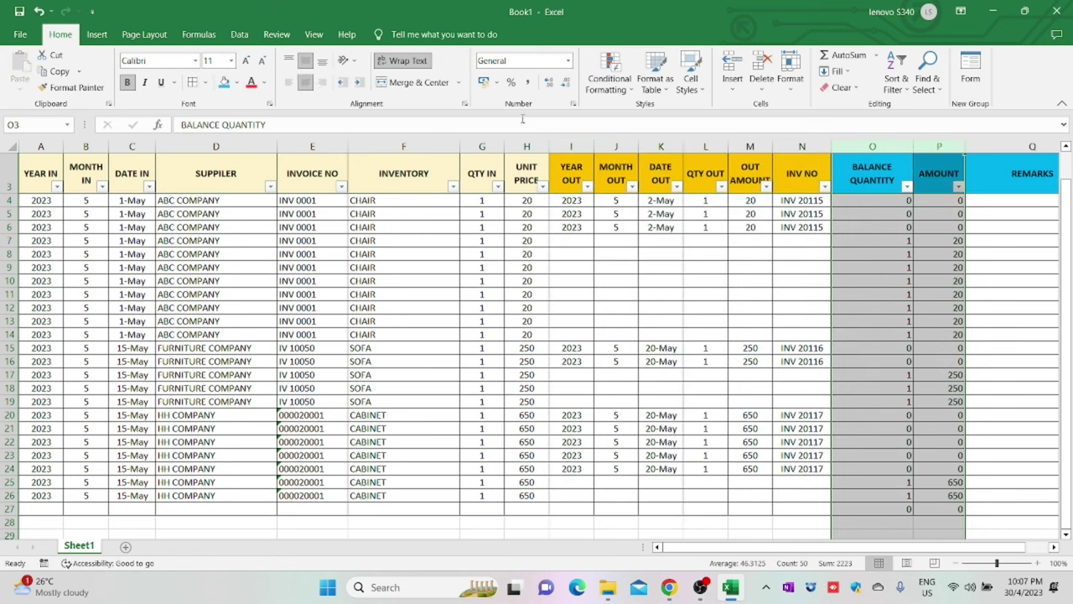
{"action": "left_click", "coordinate": [744, 321]}
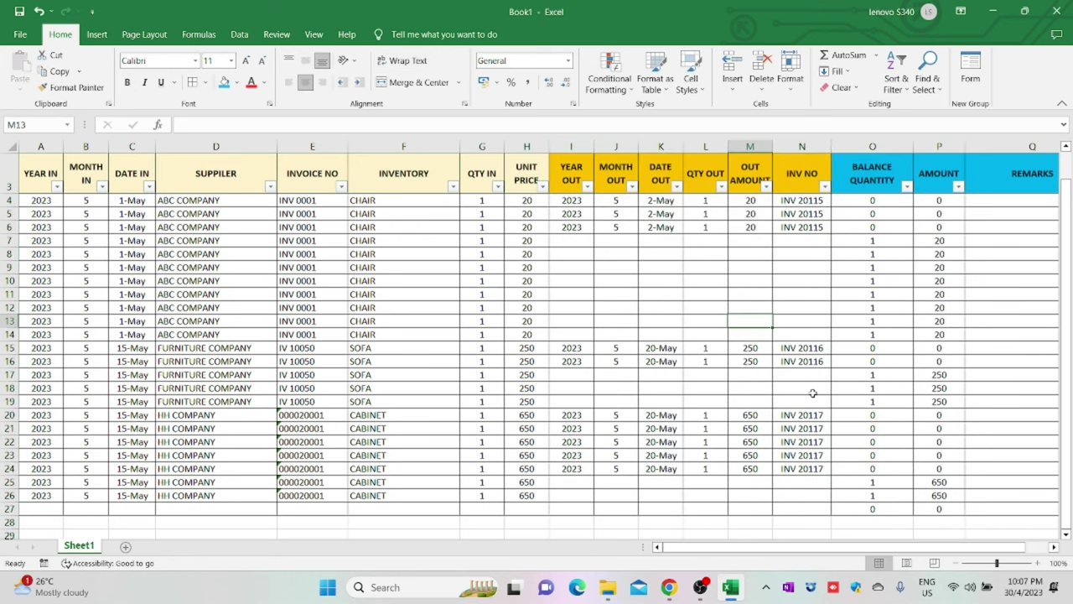
Rename the worksheet Sheet1 as MASTER LIST.
{"action": "right_click", "coordinate": [72, 547]}
{"action": "left_click", "coordinate": [106, 416]}
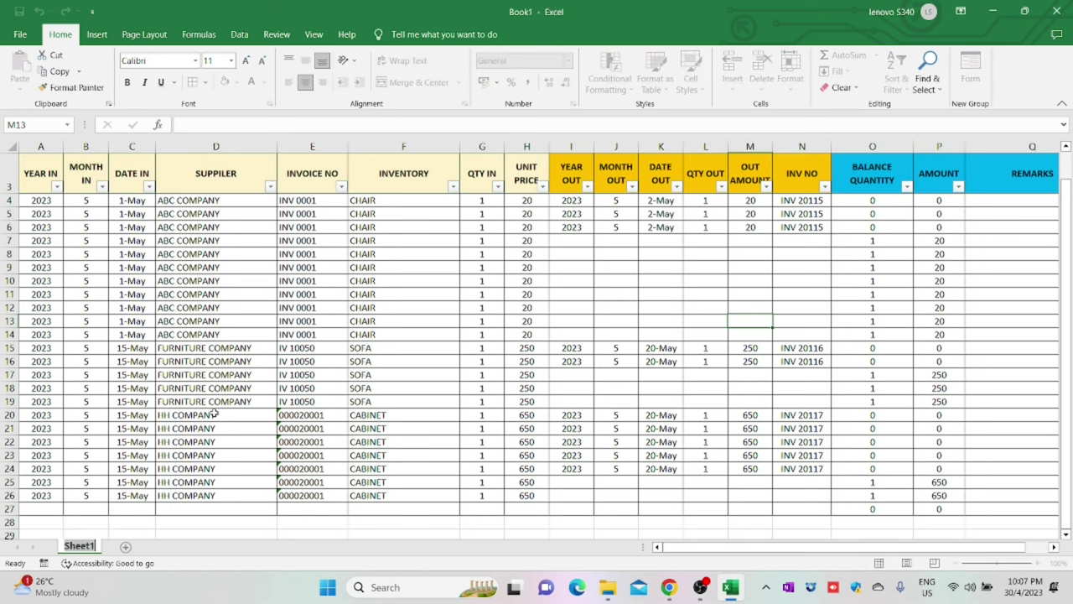
{"action": "type", "text": "MA"}
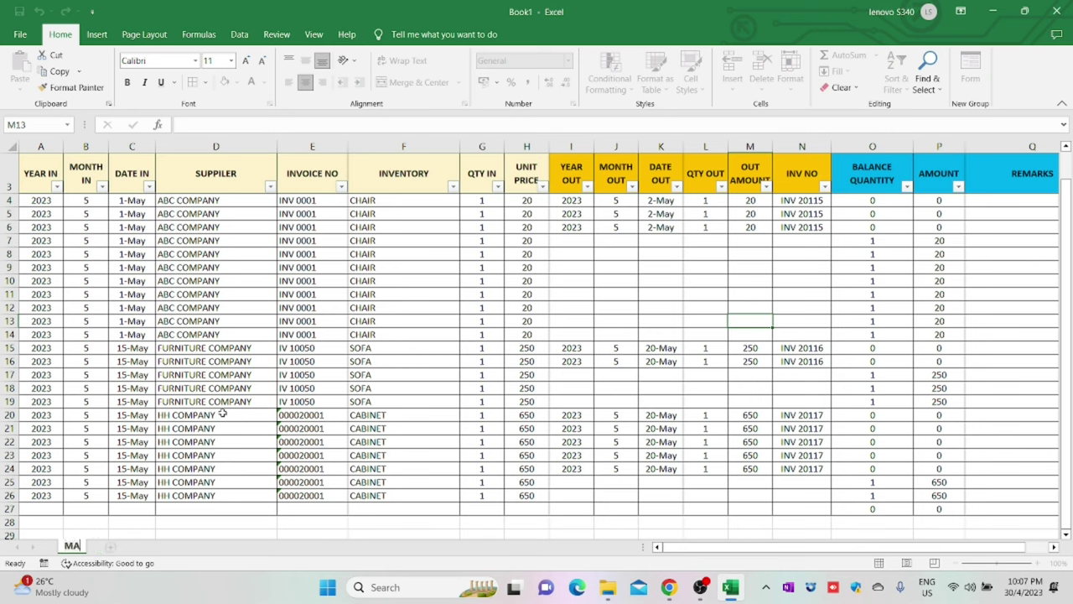
{"action": "type", "text": "STER LIST"}
{"action": "left_click", "coordinate": [280, 404]}
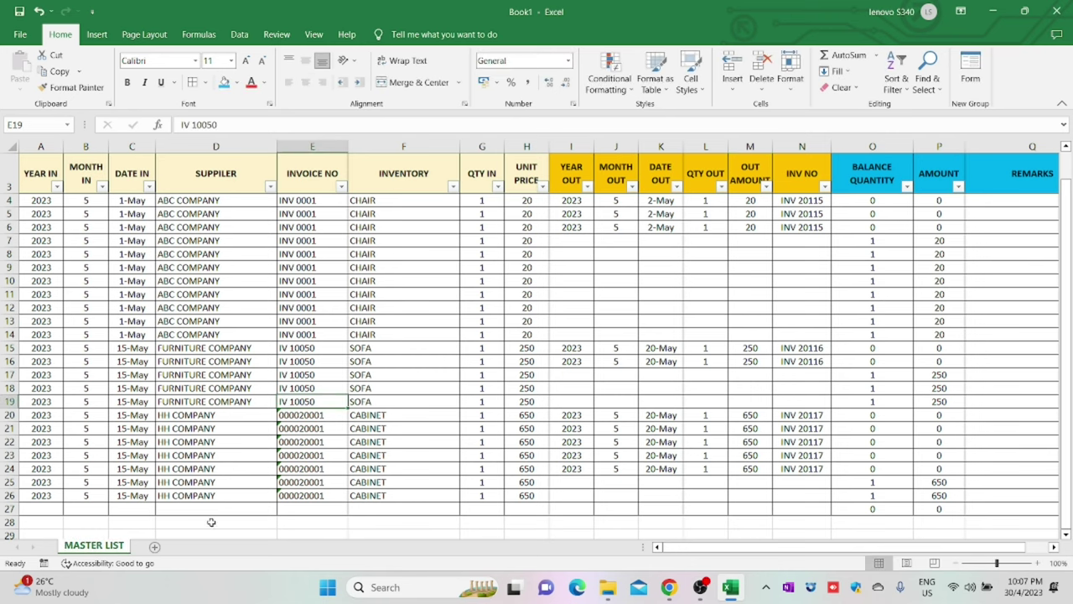
Add a new worksheet and name it INVENTORY BALANCE.
{"action": "left_click", "coordinate": [185, 547]}
{"action": "right_click", "coordinate": [157, 546]}
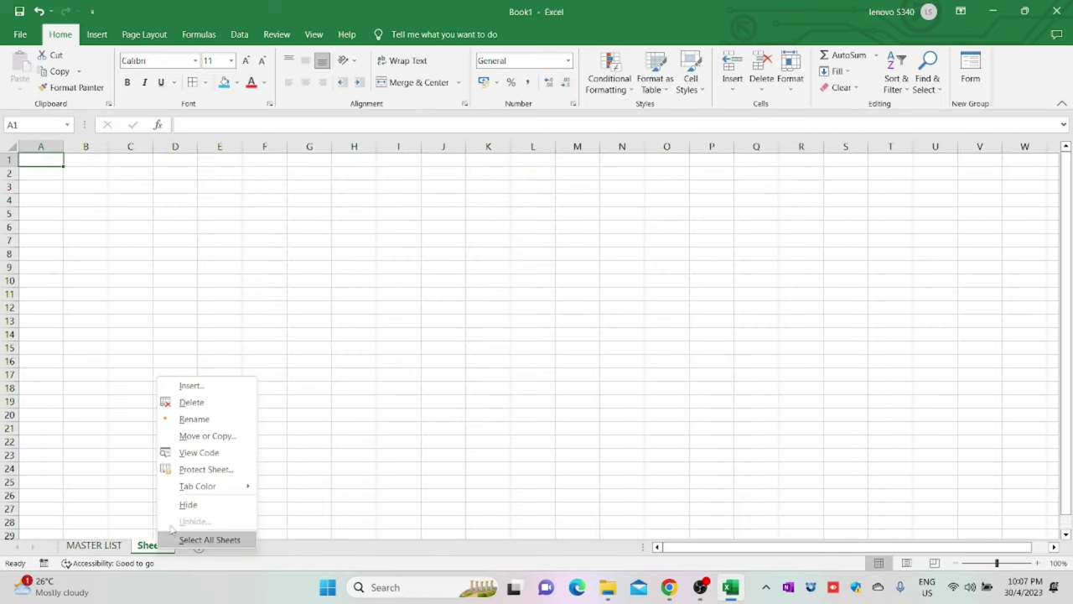
{"action": "left_click", "coordinate": [202, 422]}
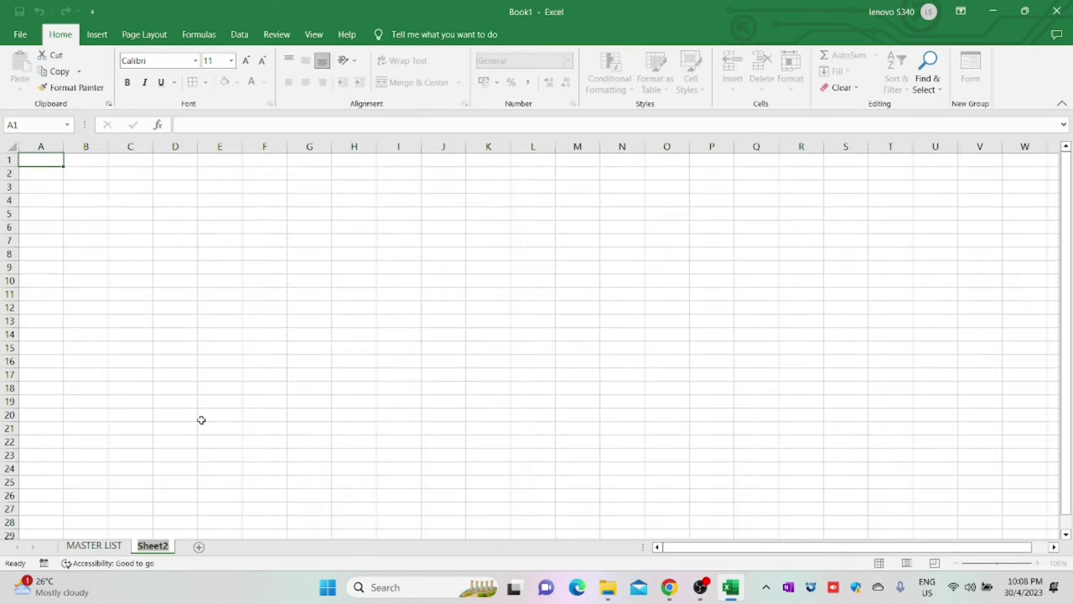
{"action": "type", "text": "INVENTORY BALANCE"}
Enter the headers NO, INVENTORY, BALANCE QUANTITY and AMOUNT in cells A2 to D2.
{"action": "left_click", "coordinate": [55, 176]}
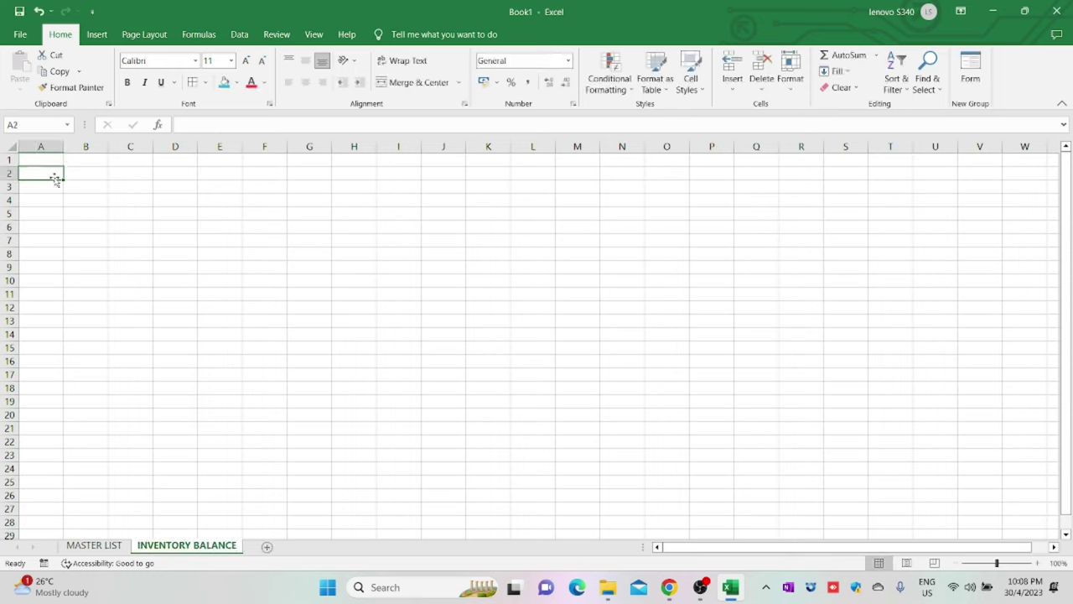
{"action": "type", "text": "NO"}
{"action": "key", "text": "Tab"}
{"action": "type", "text": "INVENTORY"}
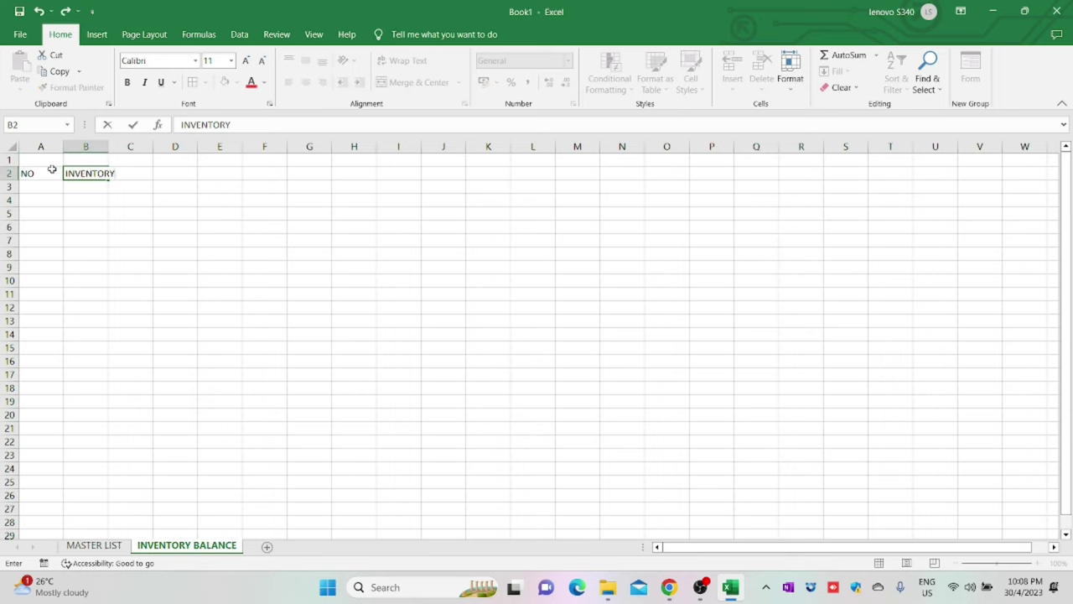
{"action": "key", "text": "Tab"}
{"action": "type", "text": "BALANCE QUANTITY"}
{"action": "key", "text": "Tab"}
{"action": "type", "text": "AMOUNT"}
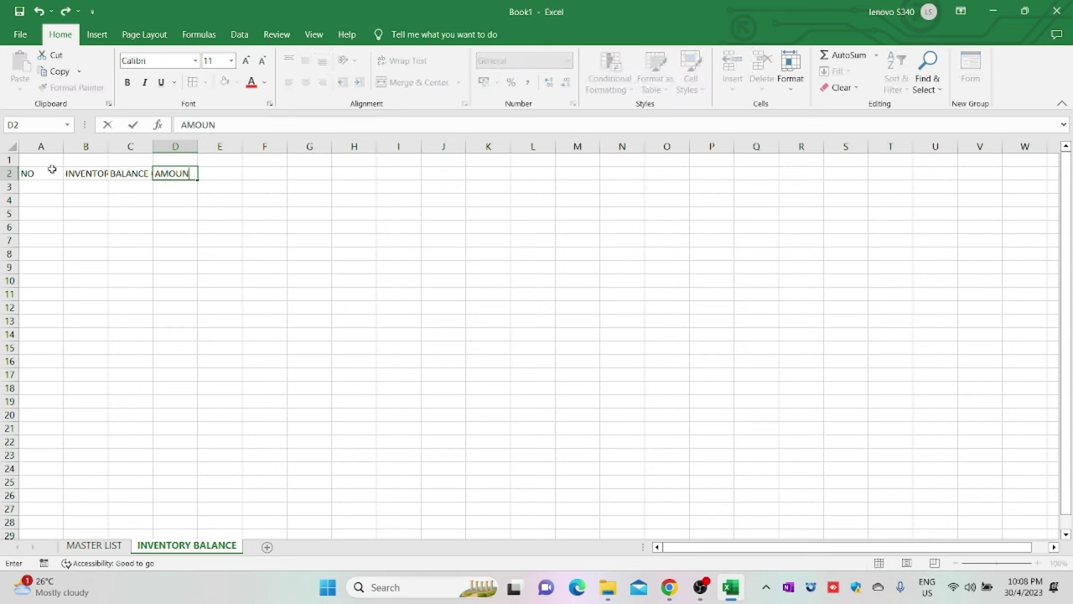
Wrap the header text in A2:D2 and widen the columns so the headers fit.
{"action": "left_click", "coordinate": [48, 174]}
{"action": "left_click_drag", "start_coordinate": [48, 174], "coordinate": [176, 174]}
{"action": "key", "text": "alt+h"}
{"action": "key", "text": "w"}
{"action": "left_click_drag", "start_coordinate": [120, 155], "coordinate": [180, 155]}
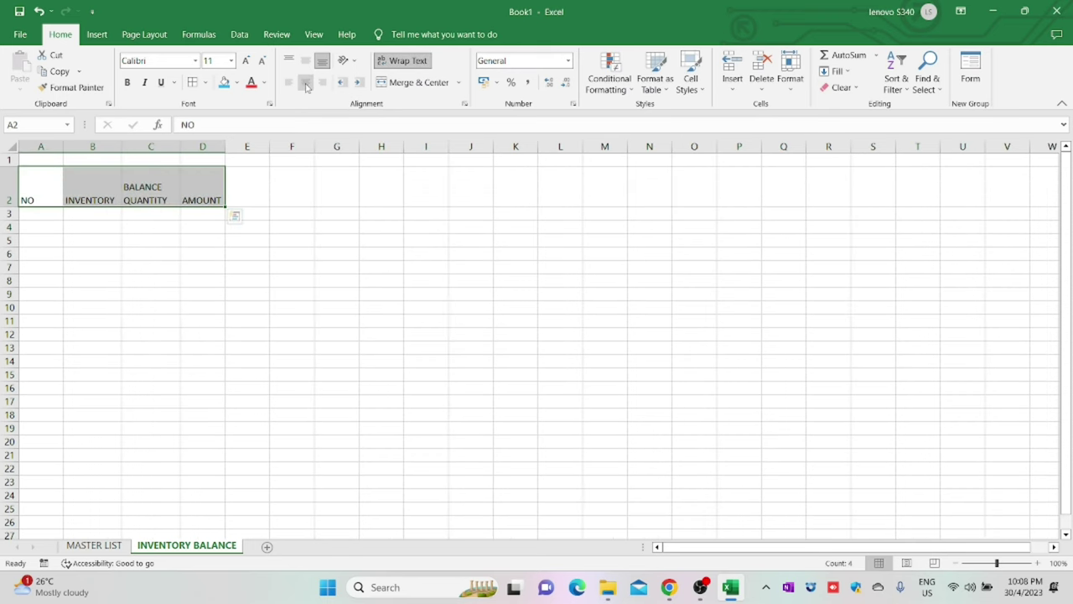
Format the headers in A2:D2 as centred bold text with a light orange fill.
{"action": "left_click", "coordinate": [288, 240]}
{"action": "left_click_drag", "start_coordinate": [40, 179], "coordinate": [201, 180]}
{"action": "left_click", "coordinate": [237, 82]}
{"action": "left_click", "coordinate": [279, 143]}
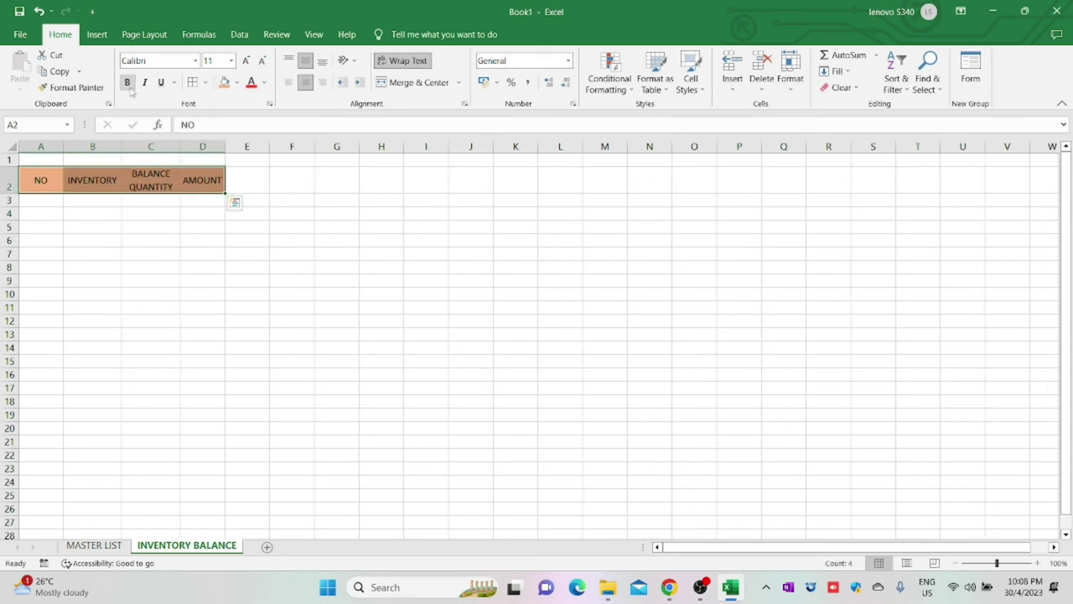
{"action": "left_click", "coordinate": [201, 267]}
Apply all borders to the table body in A3:D12.
{"action": "left_click_drag", "start_coordinate": [42, 201], "coordinate": [202, 321]}
{"action": "key", "text": "alt+h"}
{"action": "key", "text": "b"}
{"action": "key", "text": "a"}
Enter 1 as the first item number in A3 and centre the table columns A to D.
{"action": "left_click", "coordinate": [40, 200]}
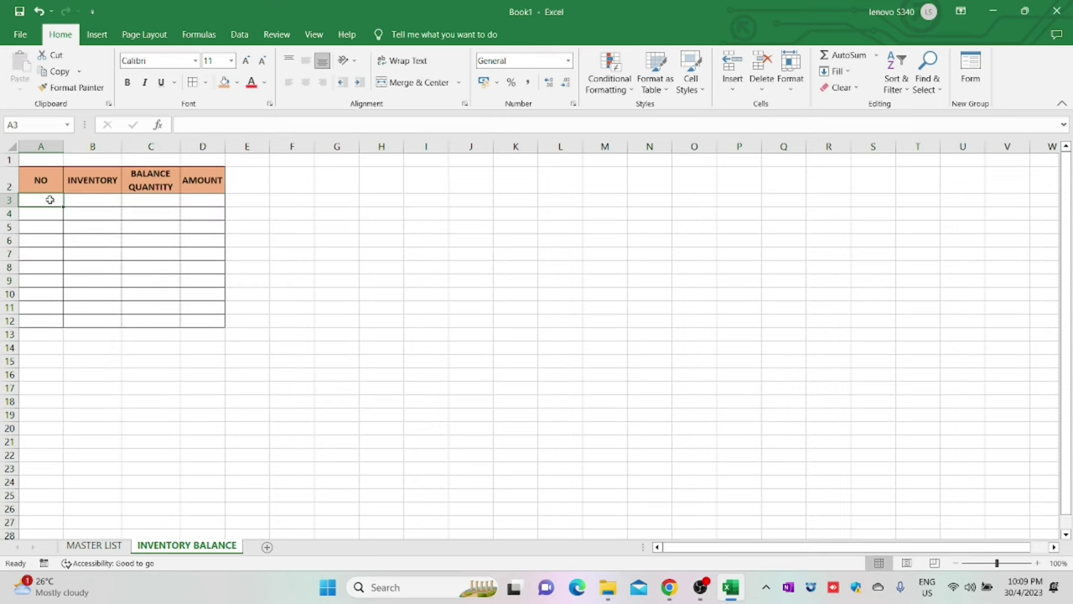
{"action": "type", "text": "1"}
{"action": "key", "text": "Return"}
{"action": "left_click_drag", "start_coordinate": [64, 147], "coordinate": [193, 146]}
{"action": "left_click", "coordinate": [306, 82]}
{"action": "left_click", "coordinate": [373, 225]}
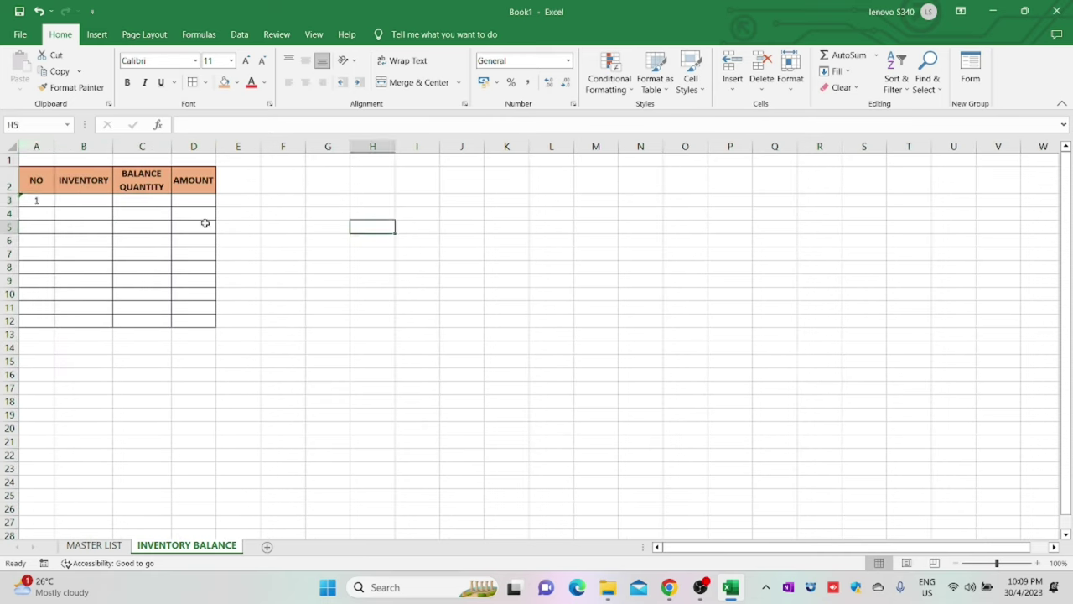
Fill the item numbers down from A3 to A6 as 1 to 4 and widen the INVENTORY column slightly.
{"action": "left_click", "coordinate": [36, 200]}
{"action": "left_click_drag", "start_coordinate": [55, 207], "coordinate": [55, 245]}
{"action": "left_click_drag", "start_coordinate": [113, 147], "coordinate": [120, 147]}
List the inventory items CHAIR, SOFA, CABINET and TABLE in B3 to B6.
{"action": "left_click", "coordinate": [84, 200]}
{"action": "type", "text": "CHAIR"}
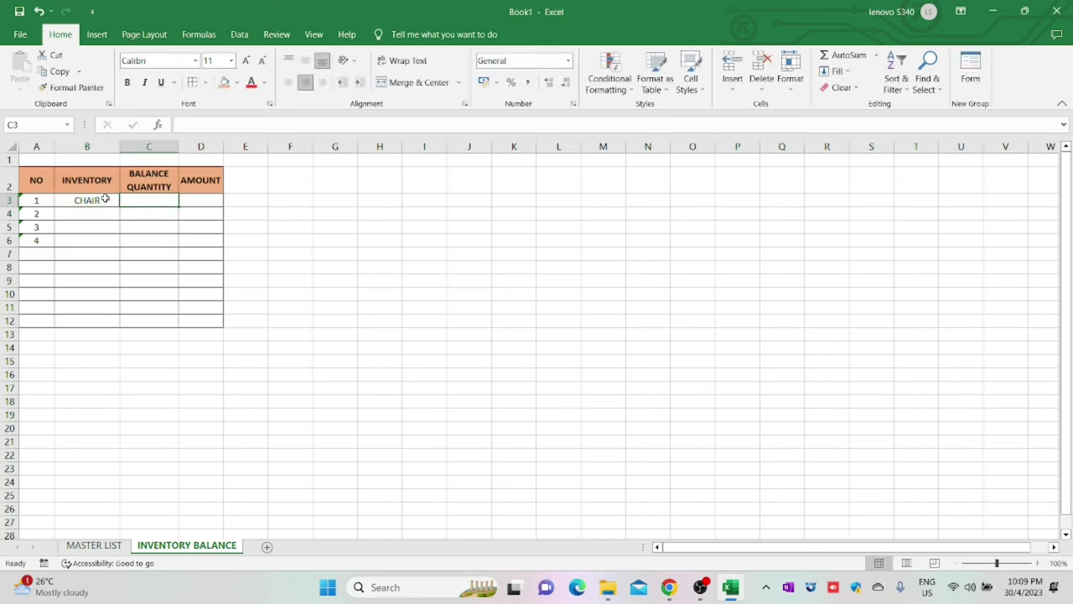
{"action": "key", "text": "Return"}
{"action": "type", "text": "SOFA"}
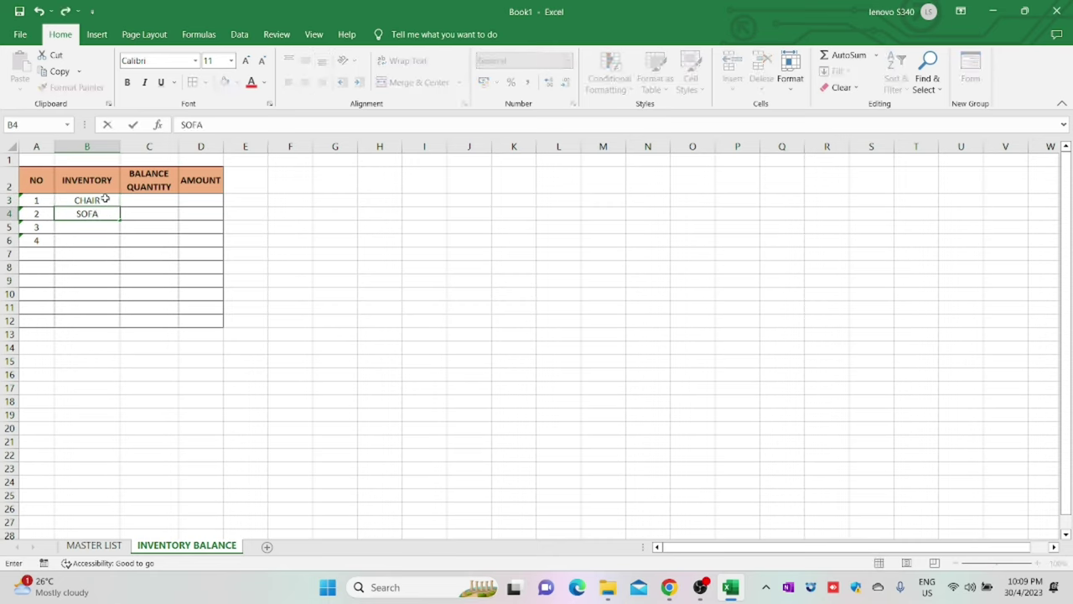
{"action": "key", "text": "Return"}
{"action": "type", "text": "CABINET"}
{"action": "key", "text": "Return"}
{"action": "type", "text": "TABLE"}
{"action": "key", "text": "Tab"}
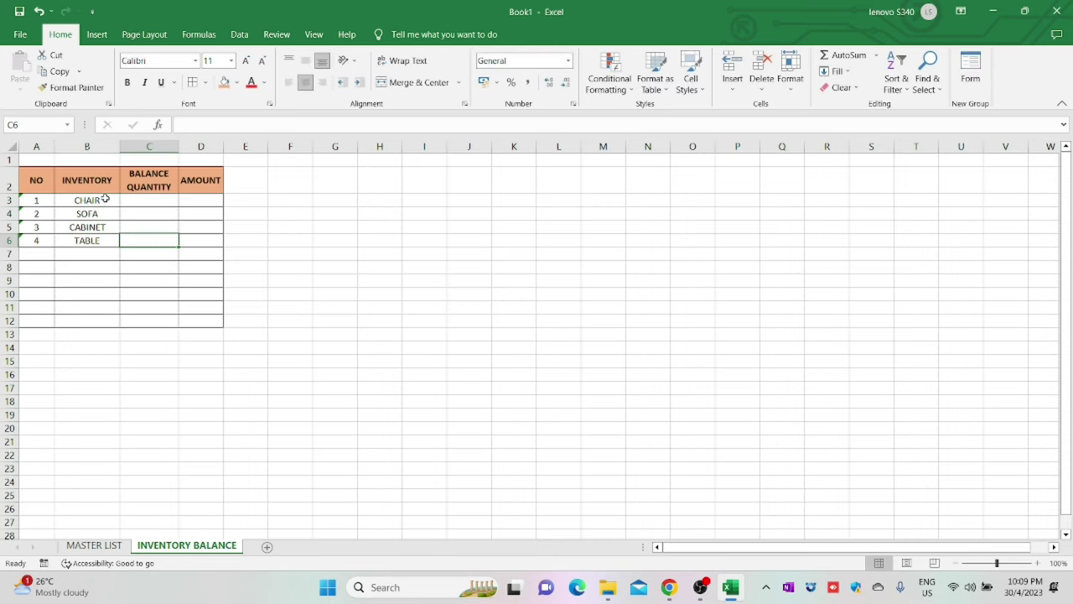
Calculate the chair's balance quantity in C3 with =SUMIFS('MASTER LIST'!O:O,'MASTER LIST'!F:F,"CHAIR").
{"action": "left_click", "coordinate": [139, 200]}
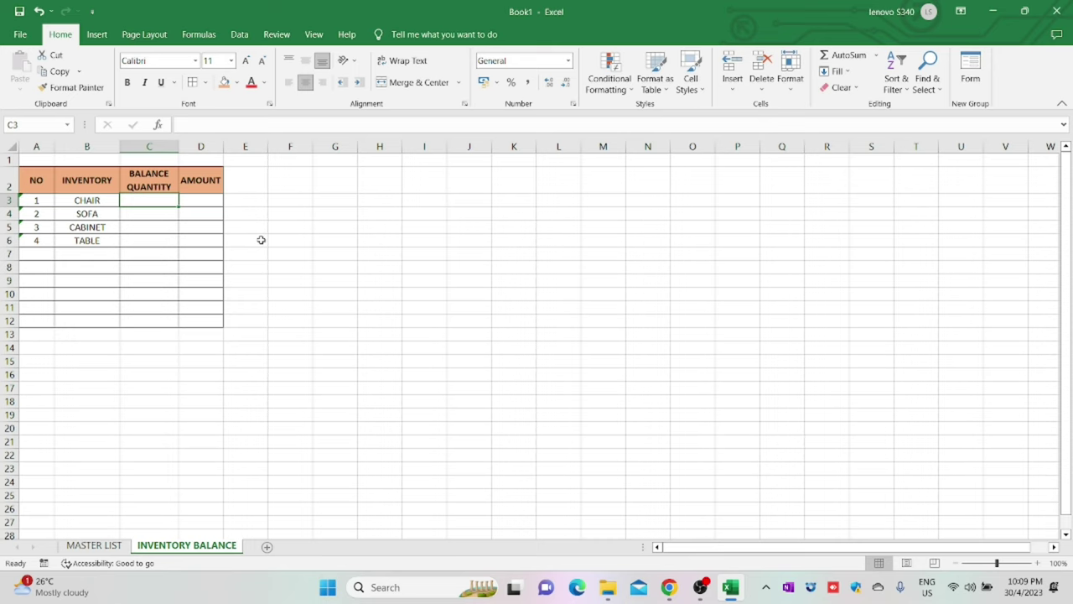
{"action": "type", "text": "="}
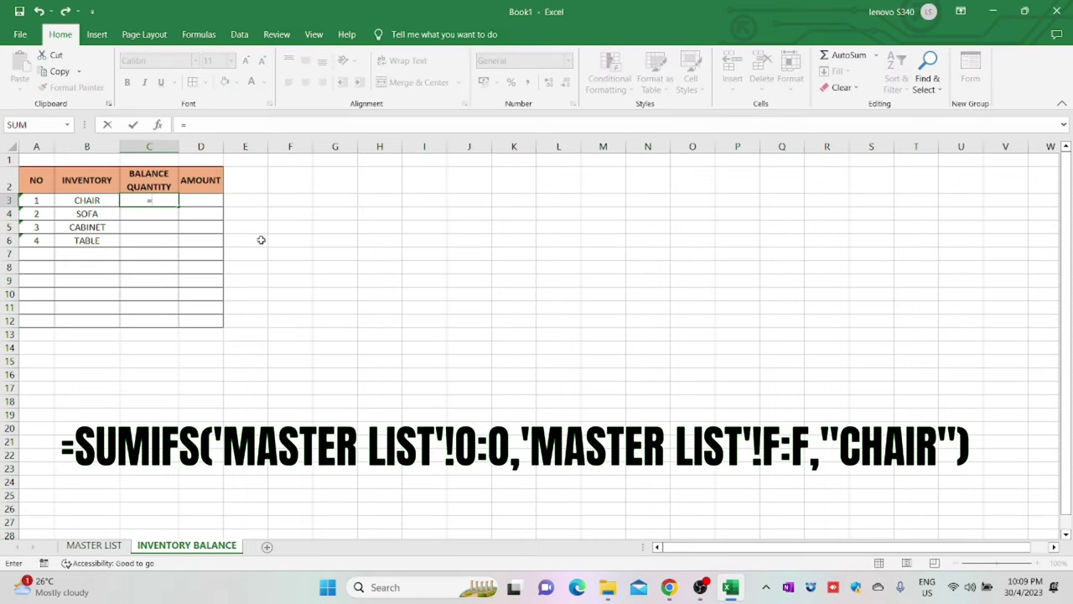
{"action": "scroll", "coordinate": [378, 302], "scroll_direction": "up", "scroll_amount": 5}
{"action": "type", "text": "SUMI"}
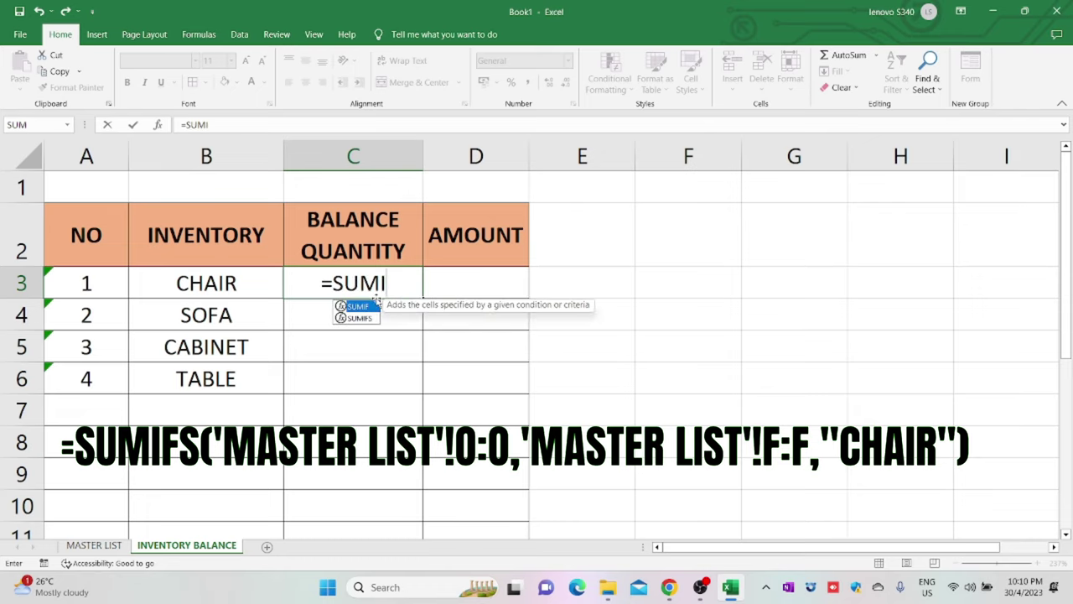
{"action": "type", "text": "FS"}
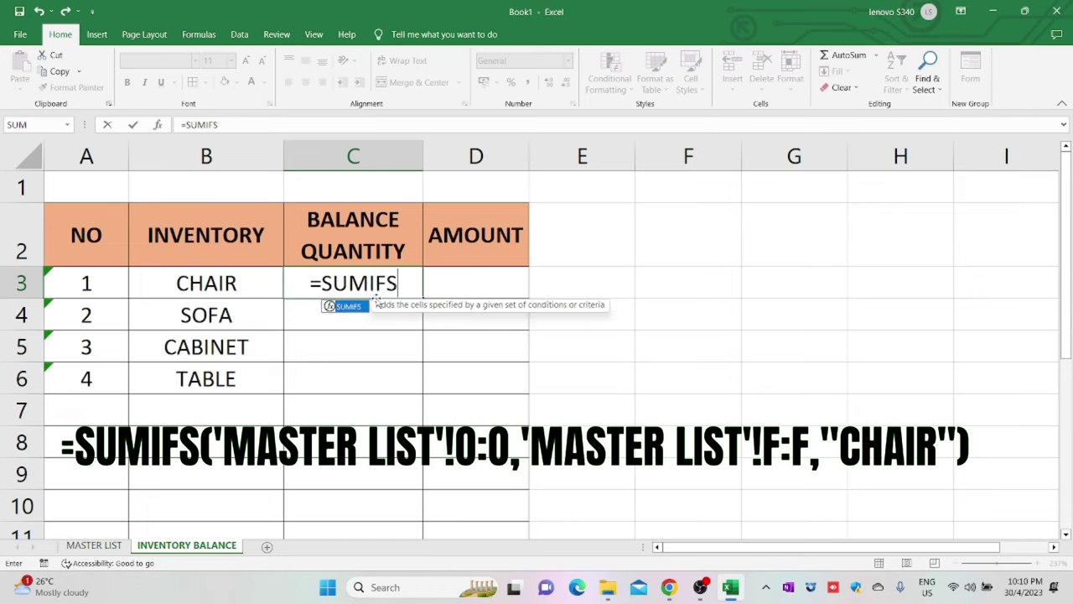
{"action": "type", "text": "("}
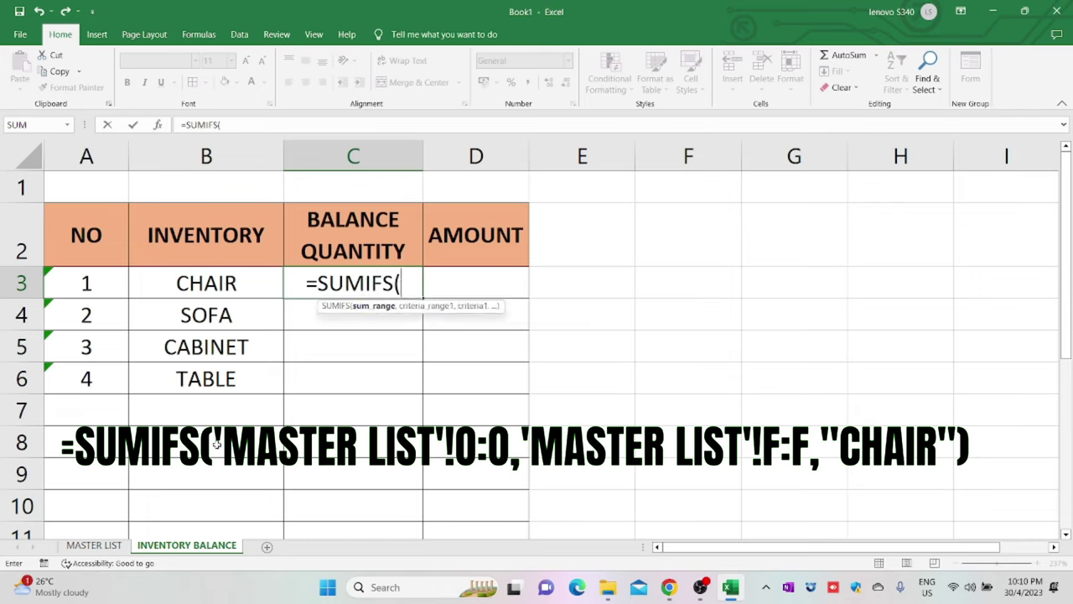
{"action": "left_click", "coordinate": [96, 546]}
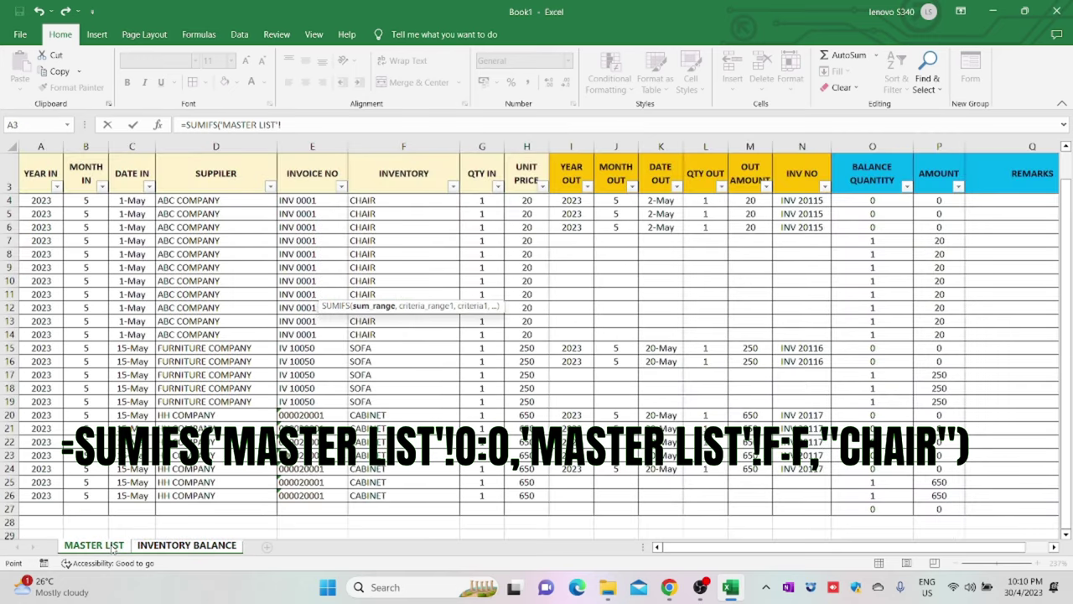
{"action": "left_click", "coordinate": [883, 146]}
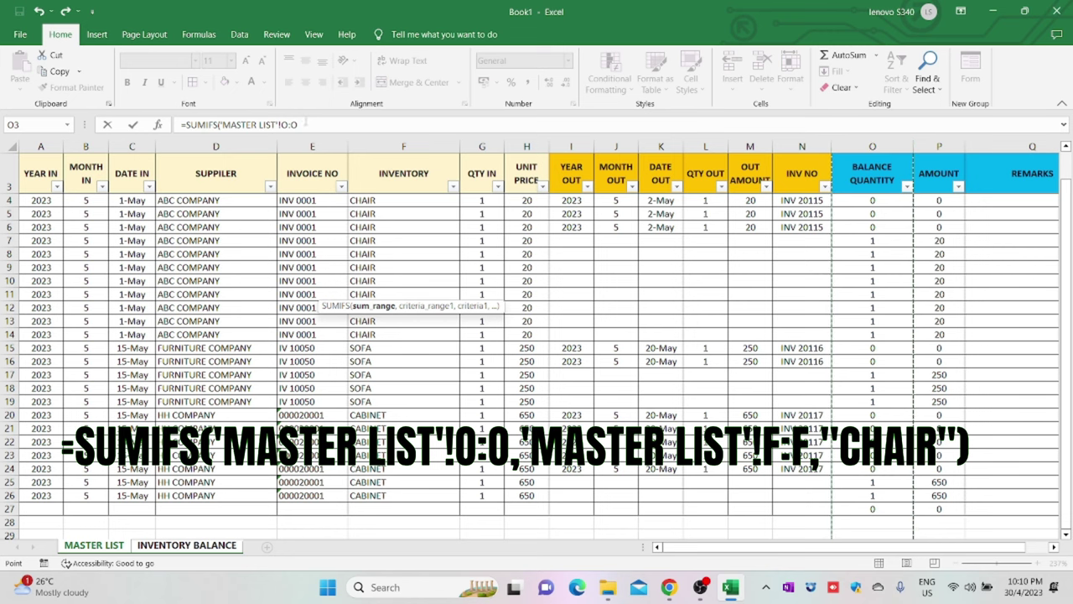
{"action": "type", "text": ","}
{"action": "left_click", "coordinate": [451, 146]}
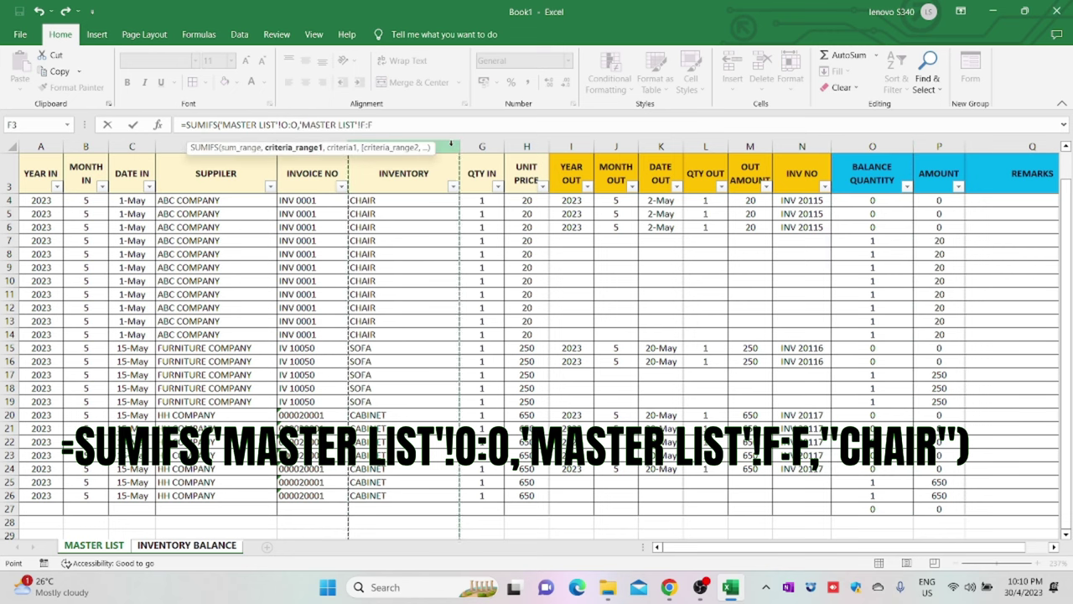
{"action": "type", "text": ","}
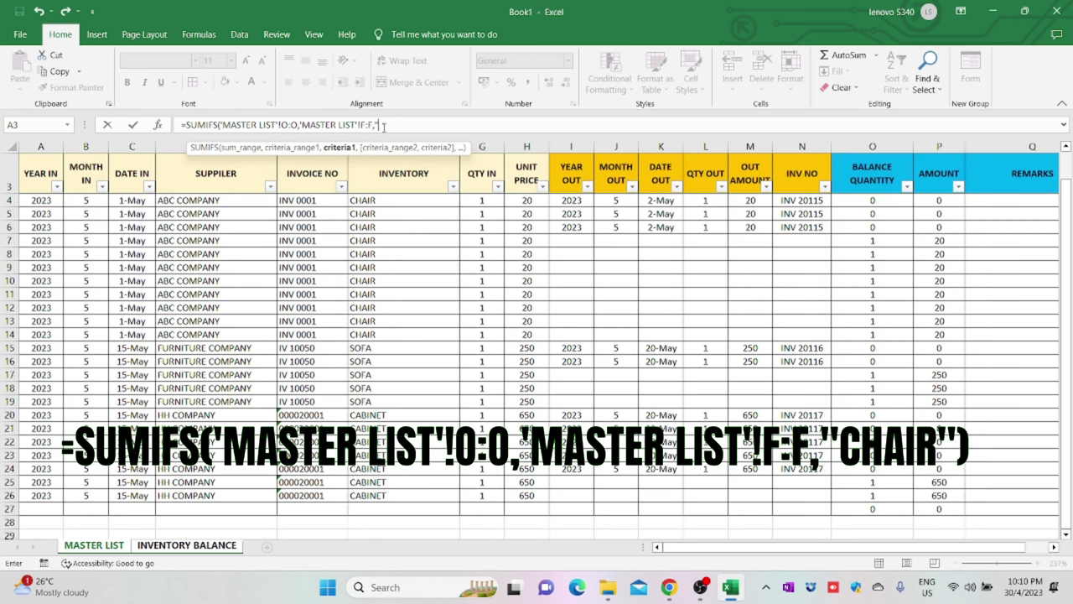
{"action": "type", "text": "\"CHAIR\")"}
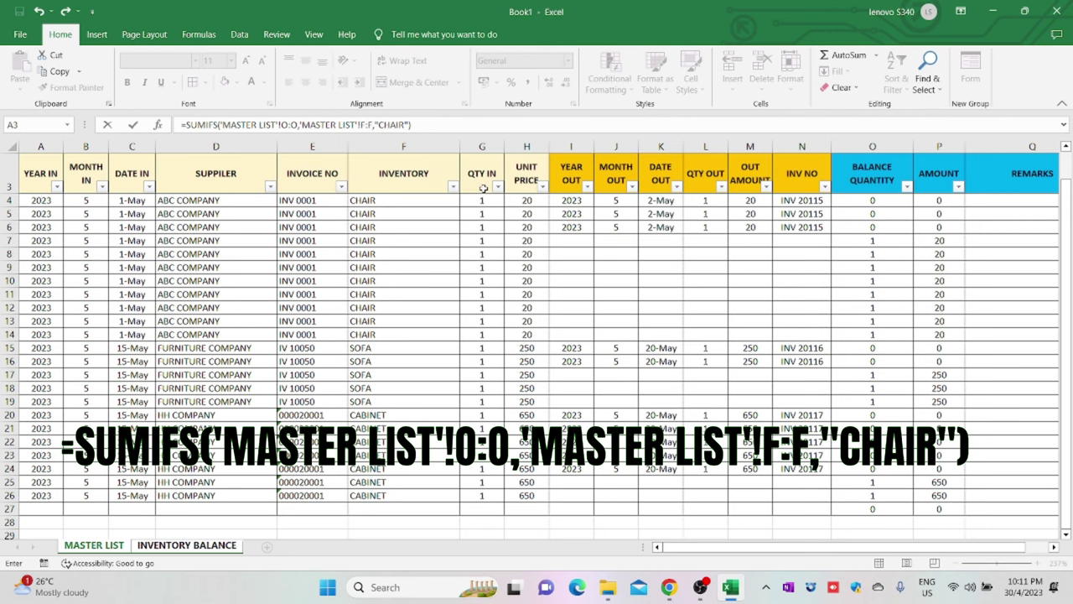
{"action": "key", "text": "Return"}
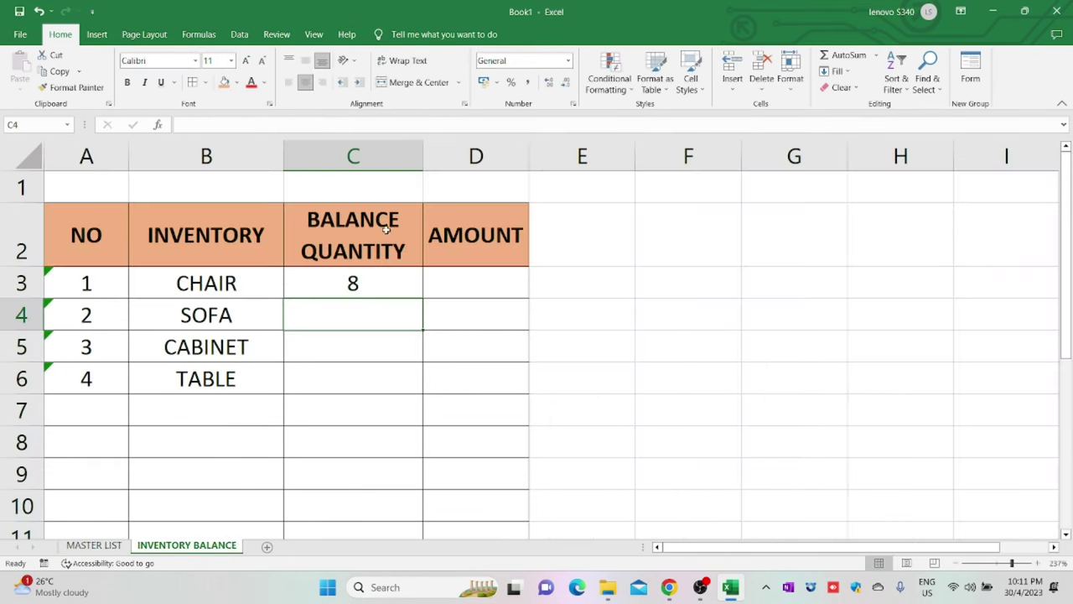
{"action": "left_click", "coordinate": [381, 294]}
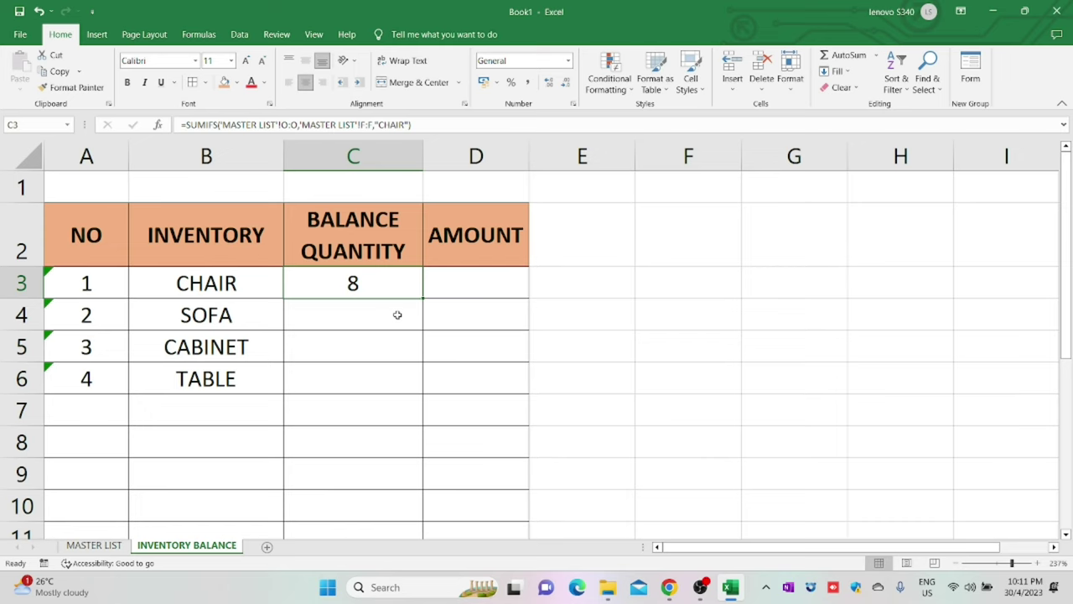
Calculate the chair's amount in D3 with =SUMIFS('MASTER LIST'!P:P,'MASTER LIST'!F:F,"CHAIR").
{"action": "left_click", "coordinate": [479, 292]}
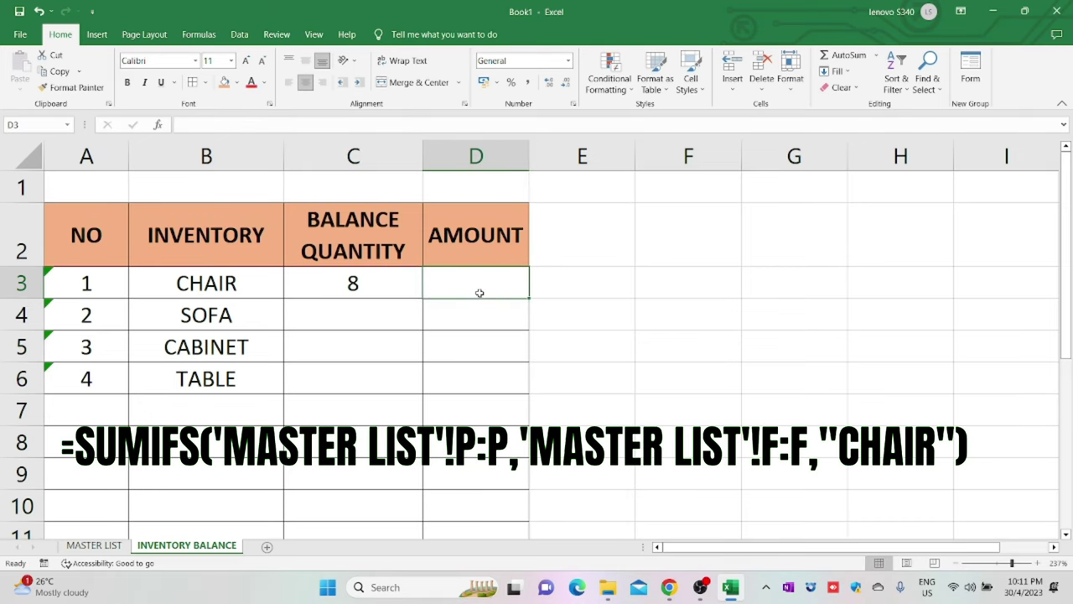
{"action": "type", "text": "=SUMI"}
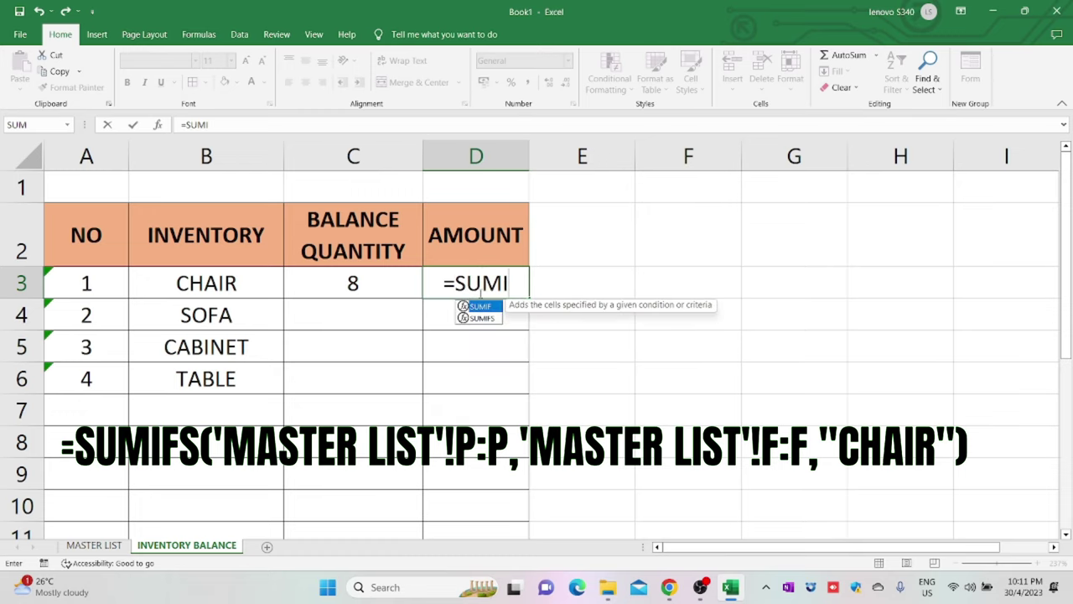
{"action": "type", "text": "FS"}
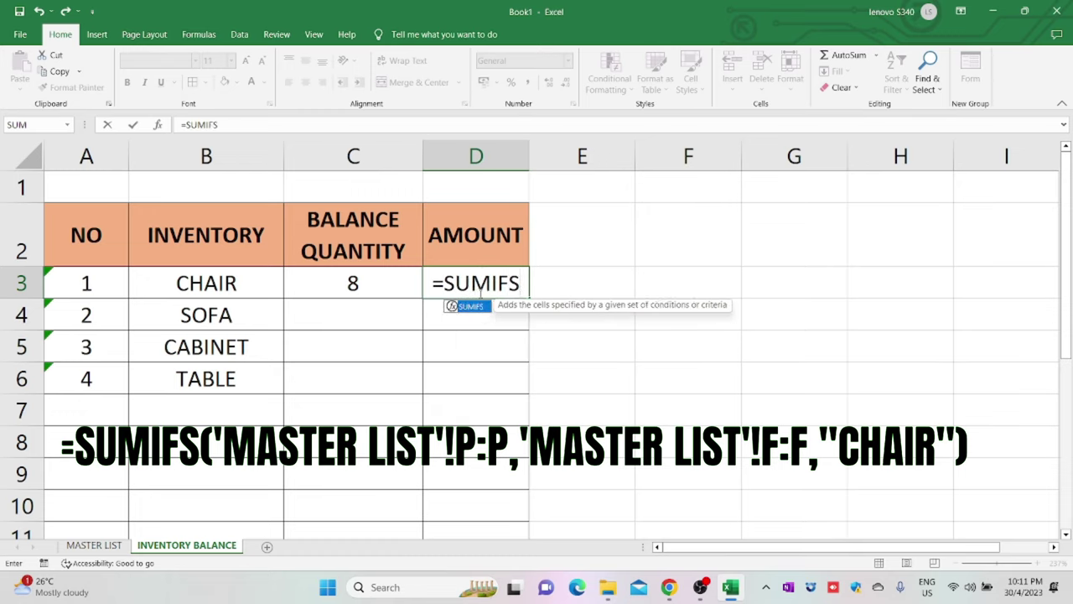
{"action": "type", "text": "("}
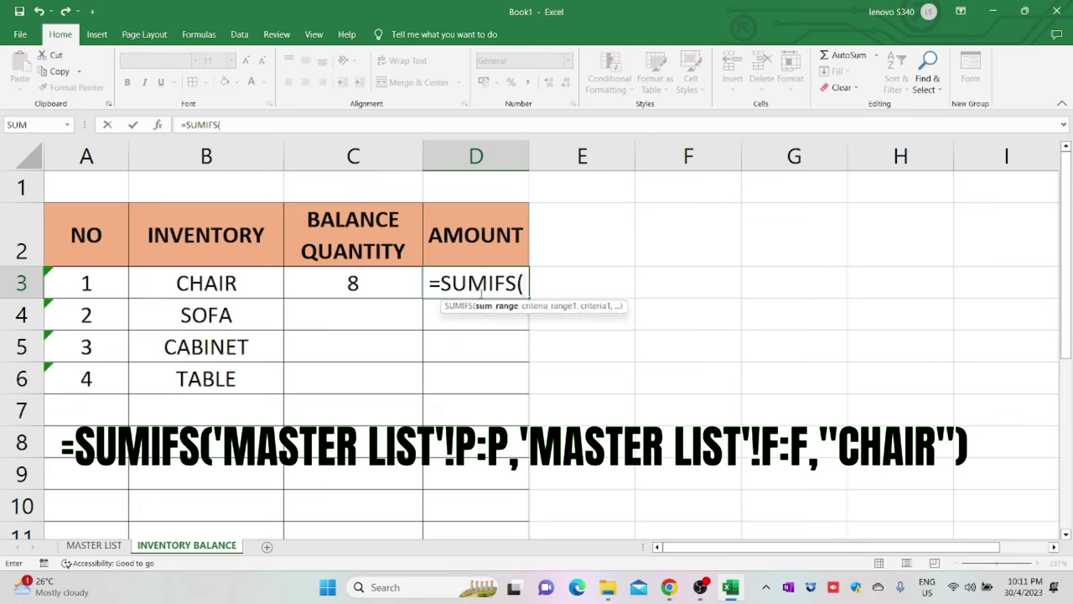
{"action": "left_click", "coordinate": [94, 546]}
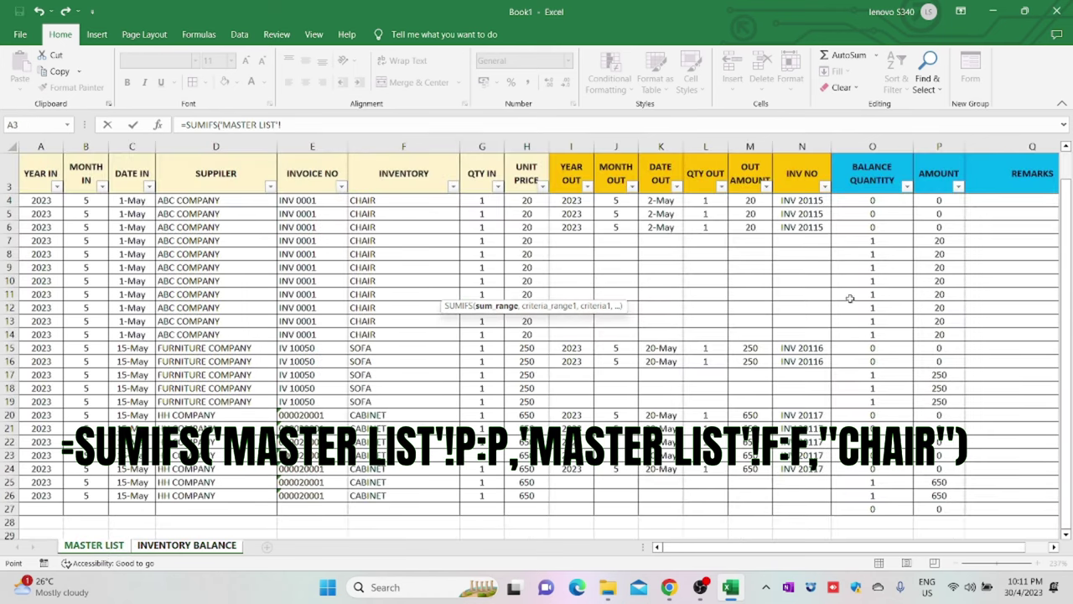
{"action": "left_click", "coordinate": [941, 146]}
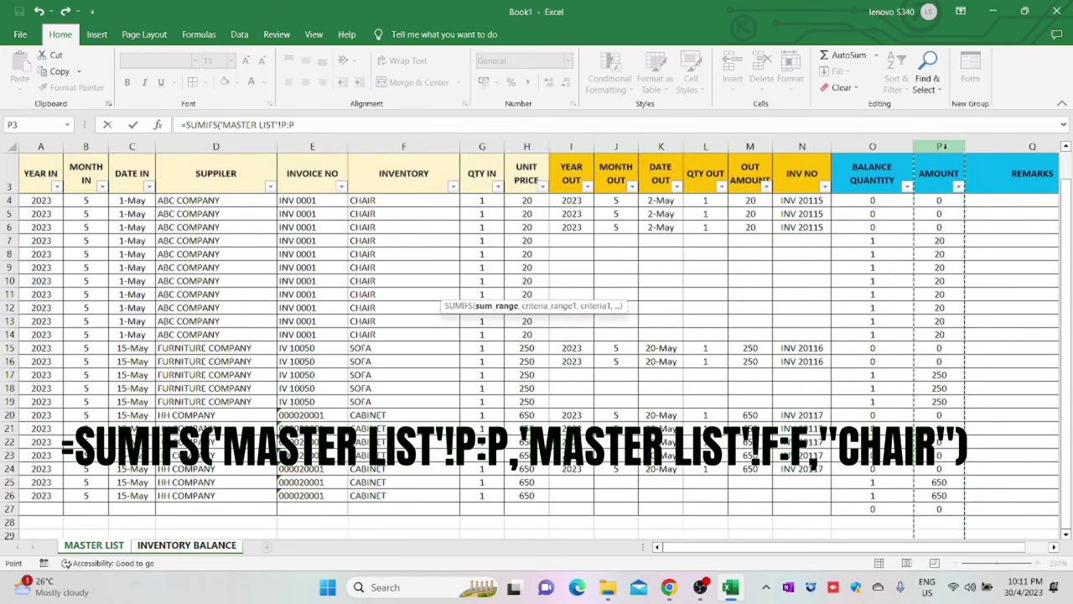
{"action": "type", "text": ","}
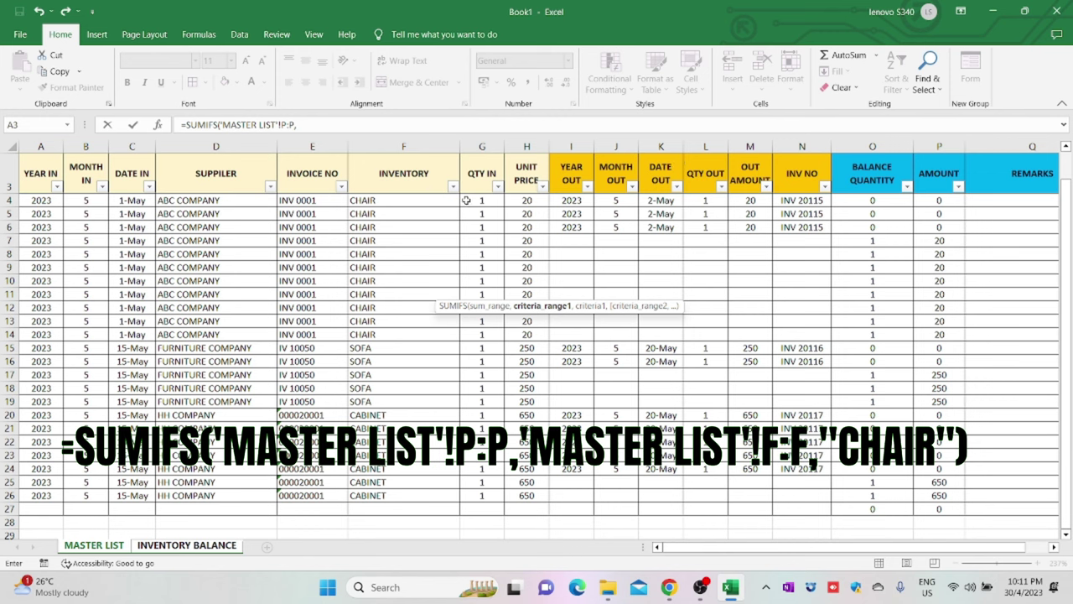
{"action": "left_click", "coordinate": [390, 147]}
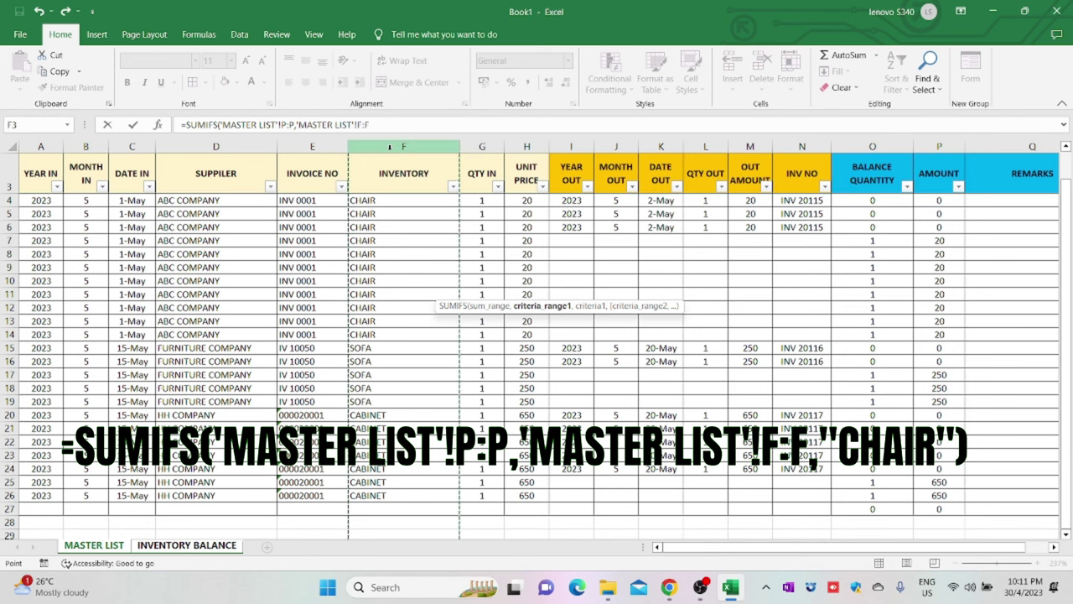
{"action": "type", "text": ","}
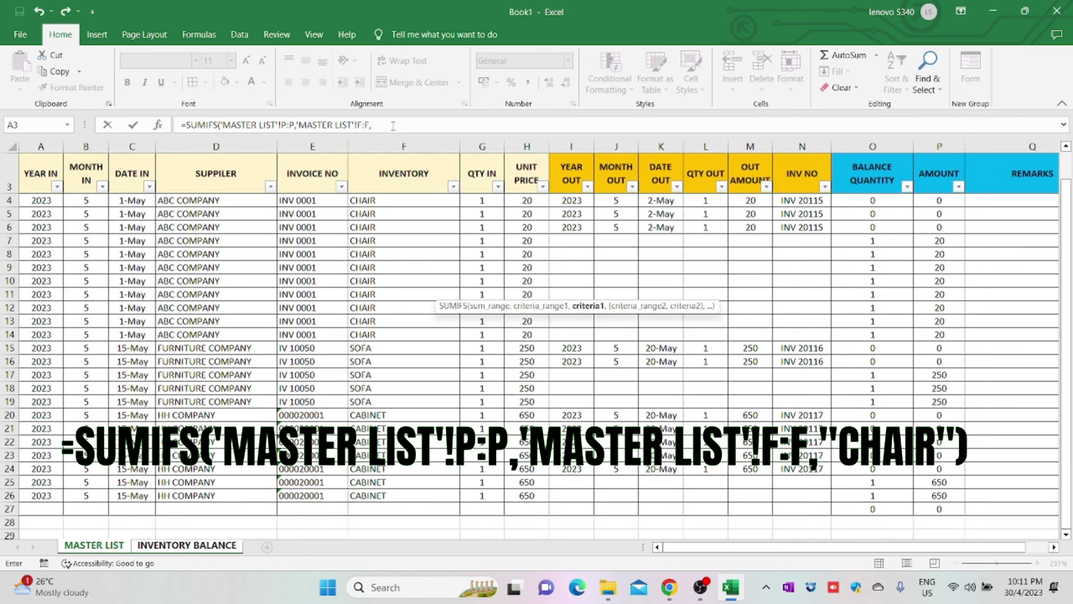
{"action": "left_click", "coordinate": [393, 125]}
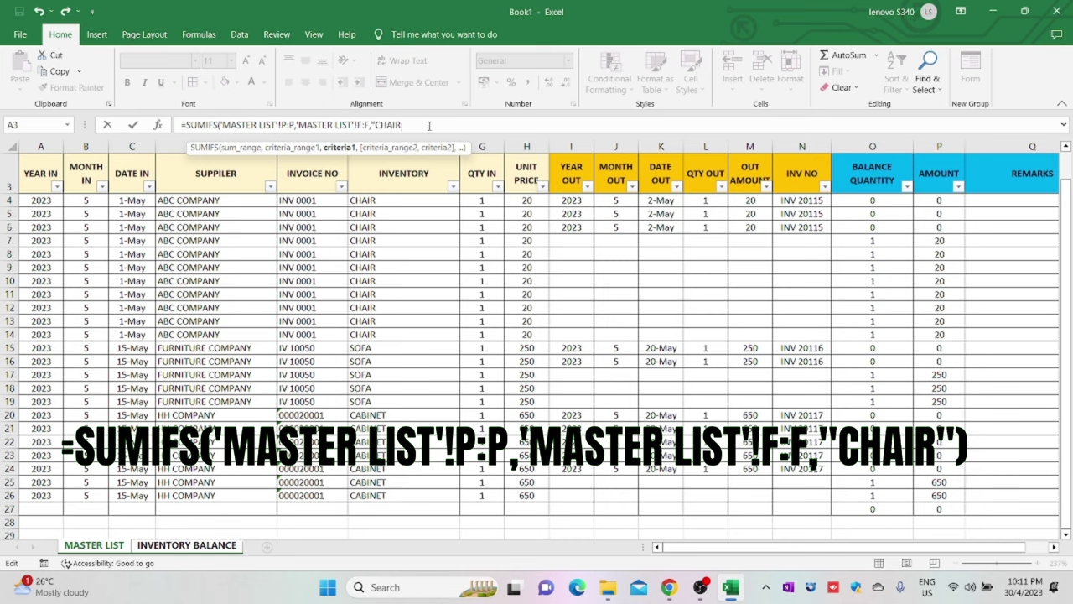
{"action": "key", "text": "Return"}
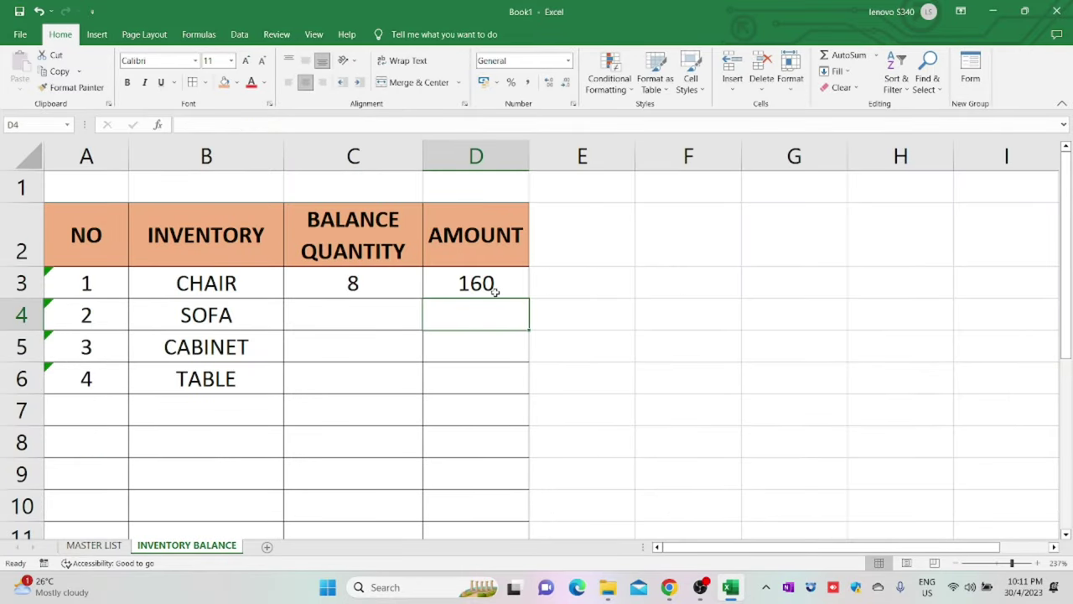
Filter the INVENTORY column of the MASTER LIST sheet to show only CHAIR.
{"action": "left_click", "coordinate": [94, 546]}
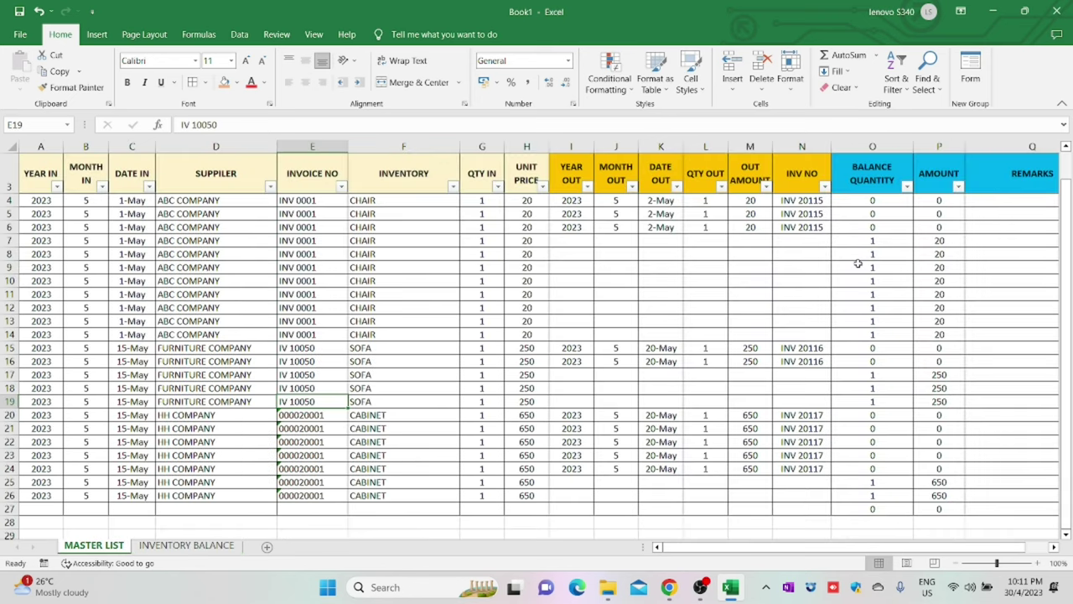
{"action": "left_click", "coordinate": [452, 186]}
{"action": "left_click", "coordinate": [343, 344]}
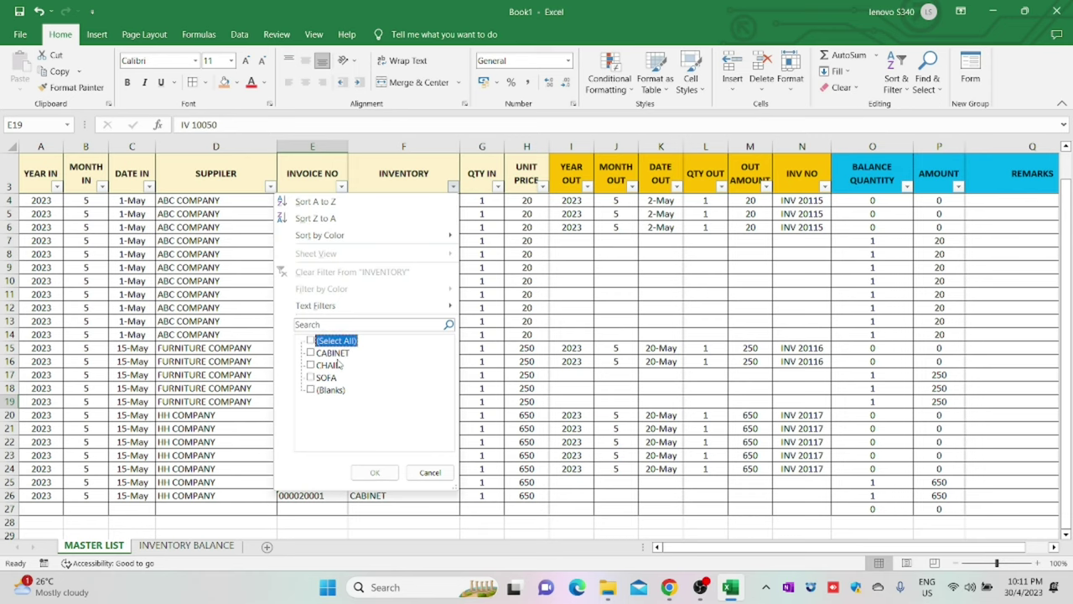
{"action": "left_click", "coordinate": [336, 364]}
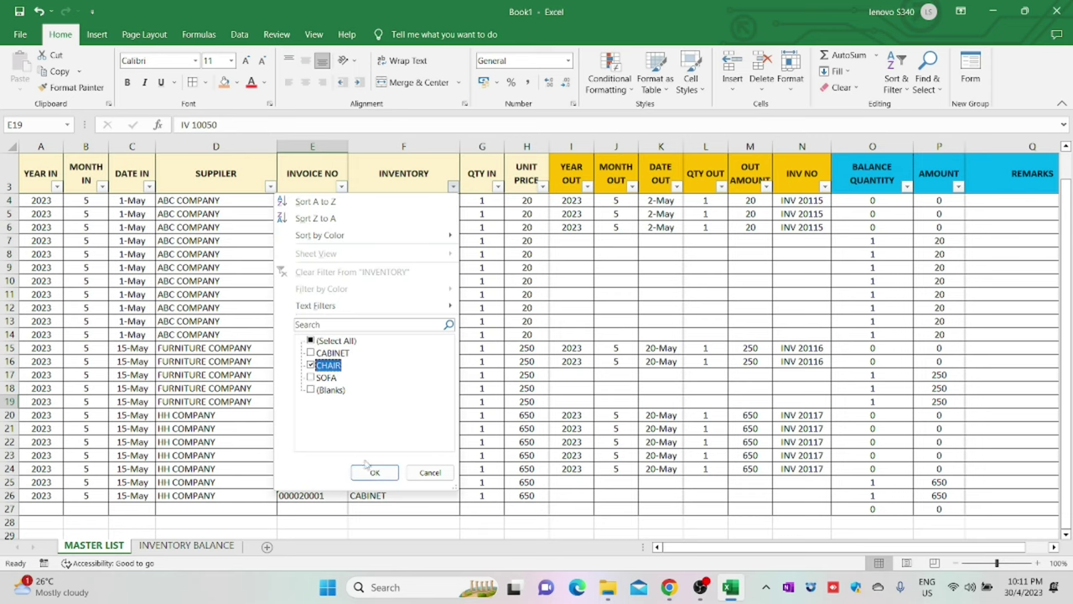
{"action": "left_click", "coordinate": [375, 472]}
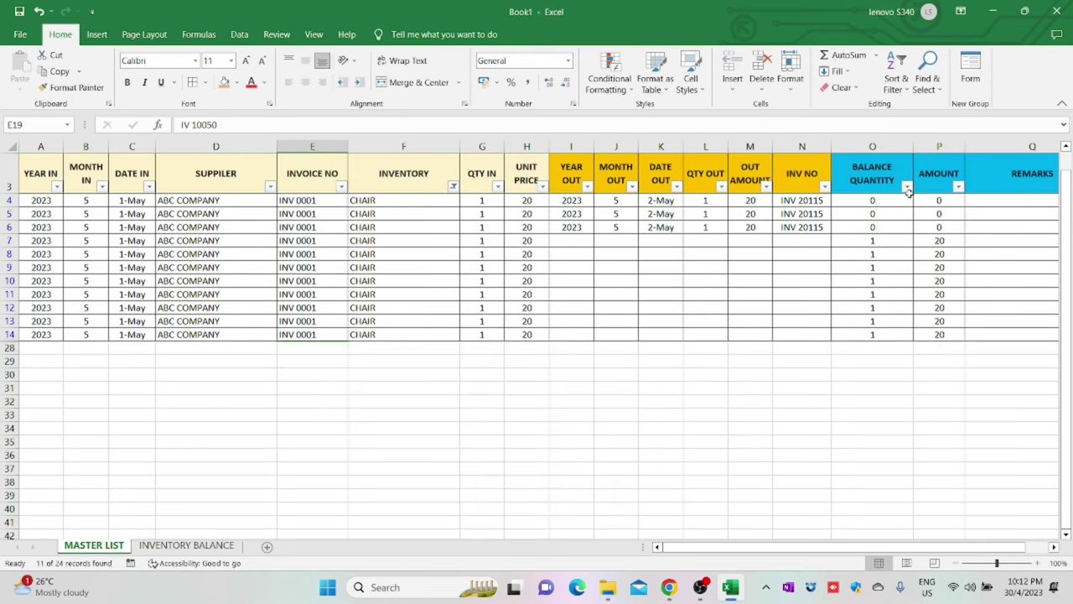
Check the sums of the filtered BALANCE QUANTITY and AMOUNT columns against the chair's C3 and D3 on the INVENTORY BALANCE sheet.
{"action": "left_click", "coordinate": [872, 147]}
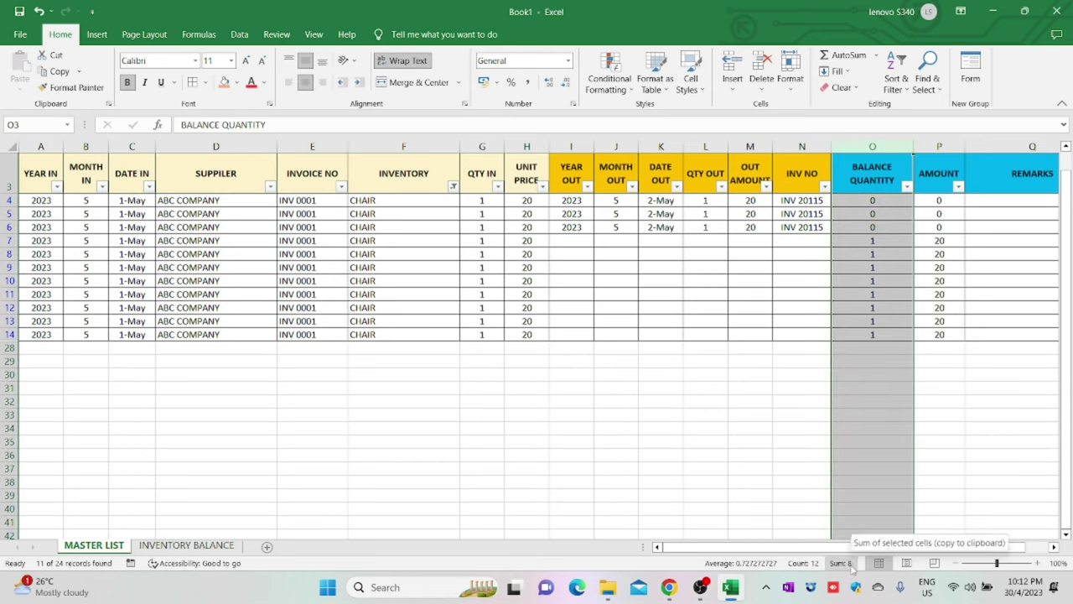
{"action": "left_click", "coordinate": [206, 547]}
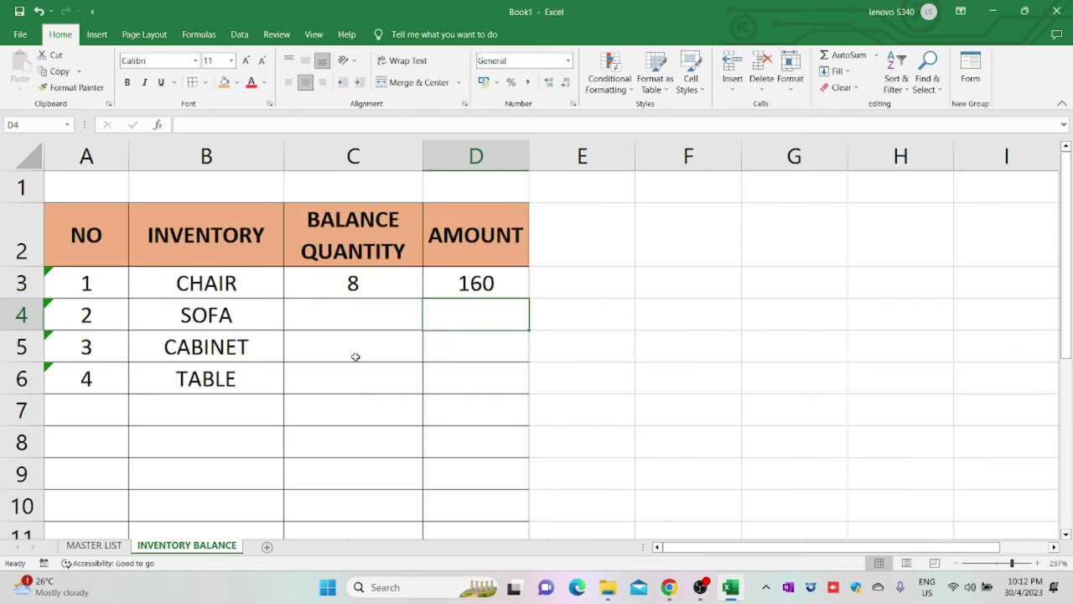
{"action": "left_click", "coordinate": [396, 275]}
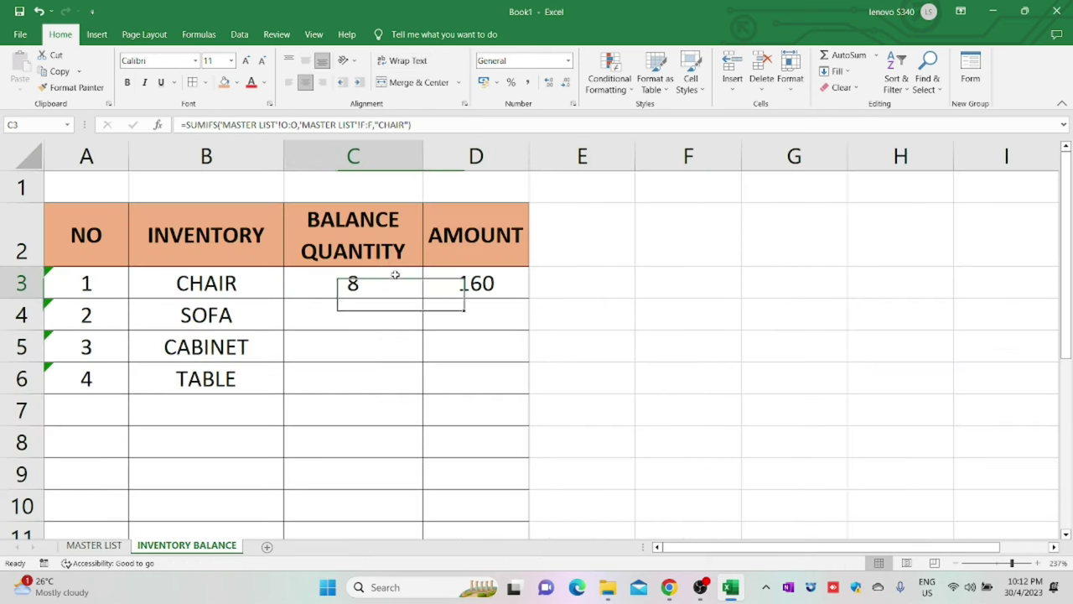
{"action": "left_click", "coordinate": [94, 545]}
{"action": "left_click", "coordinate": [953, 147]}
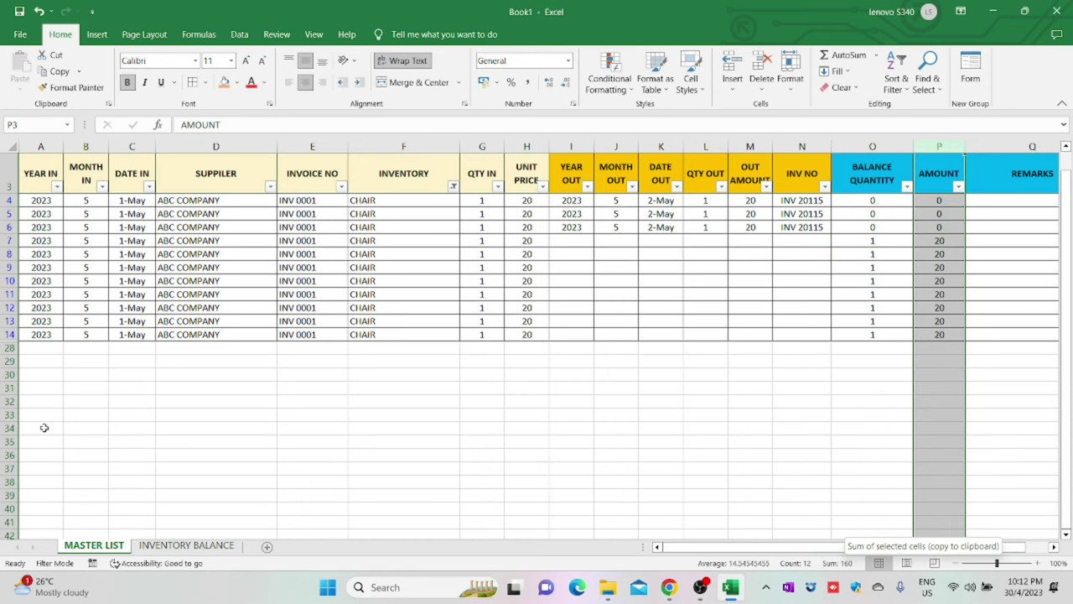
{"action": "left_click", "coordinate": [186, 546]}
{"action": "left_click", "coordinate": [506, 282]}
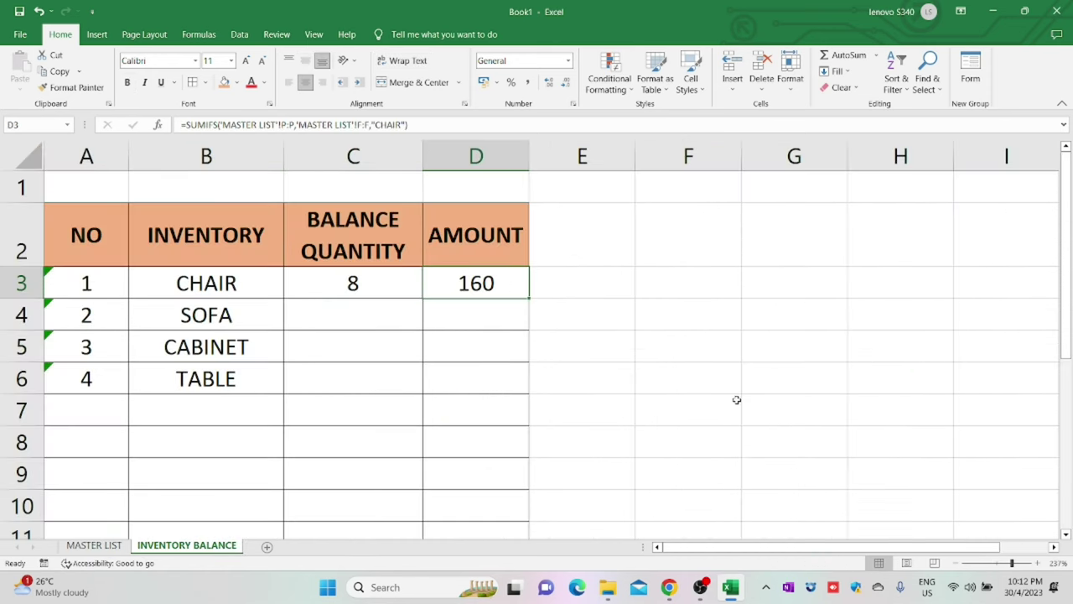
Copy the balance quantity formula from C3 to C4 and change its criterion to "SOFA".
{"action": "left_click", "coordinate": [391, 288]}
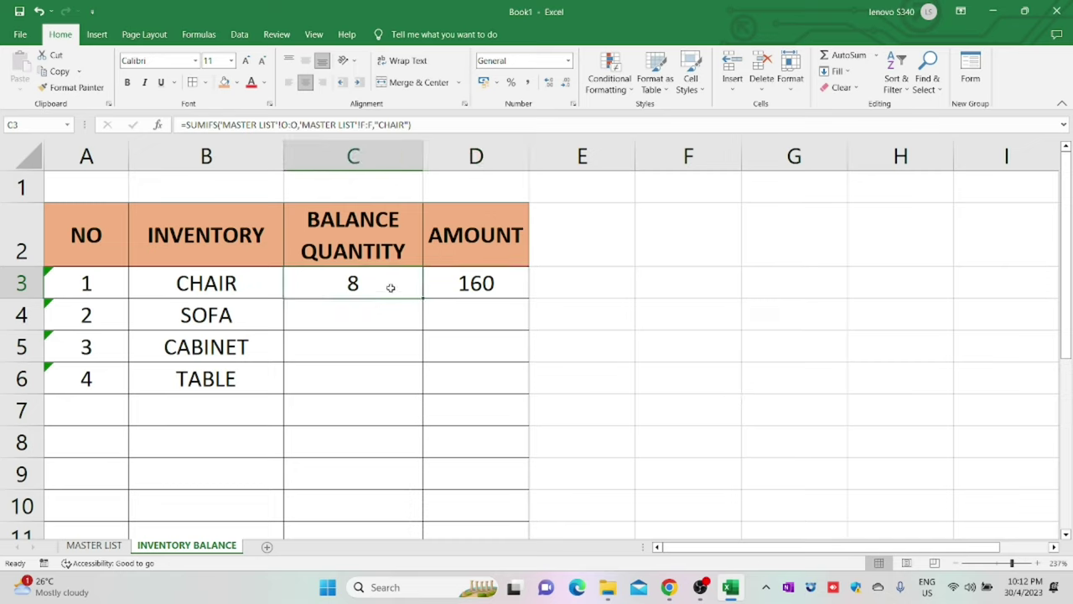
{"action": "key", "text": "ctrl+c"}
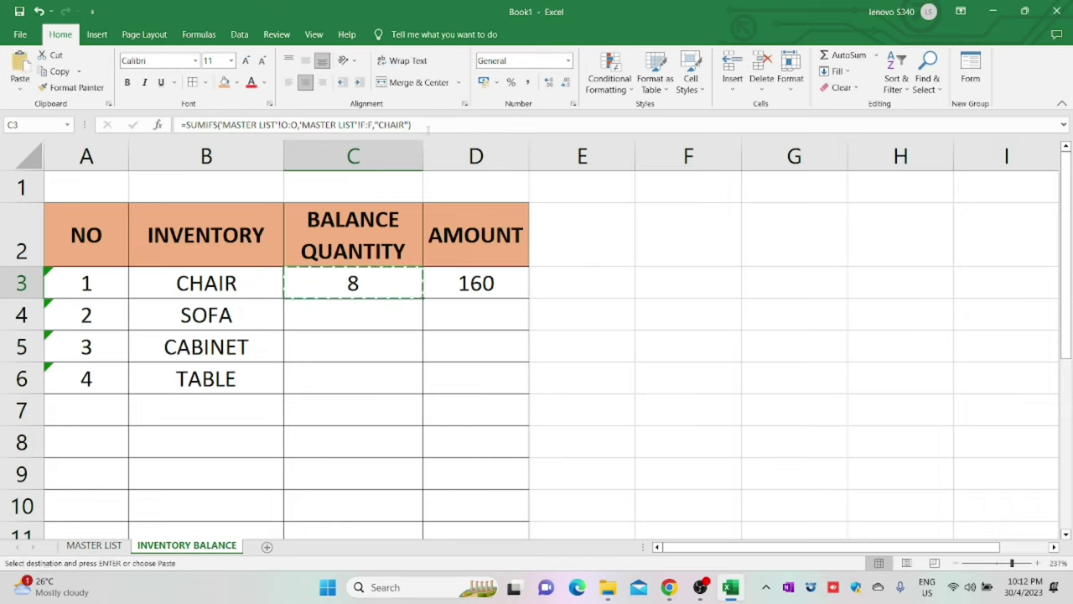
{"action": "left_click", "coordinate": [402, 309]}
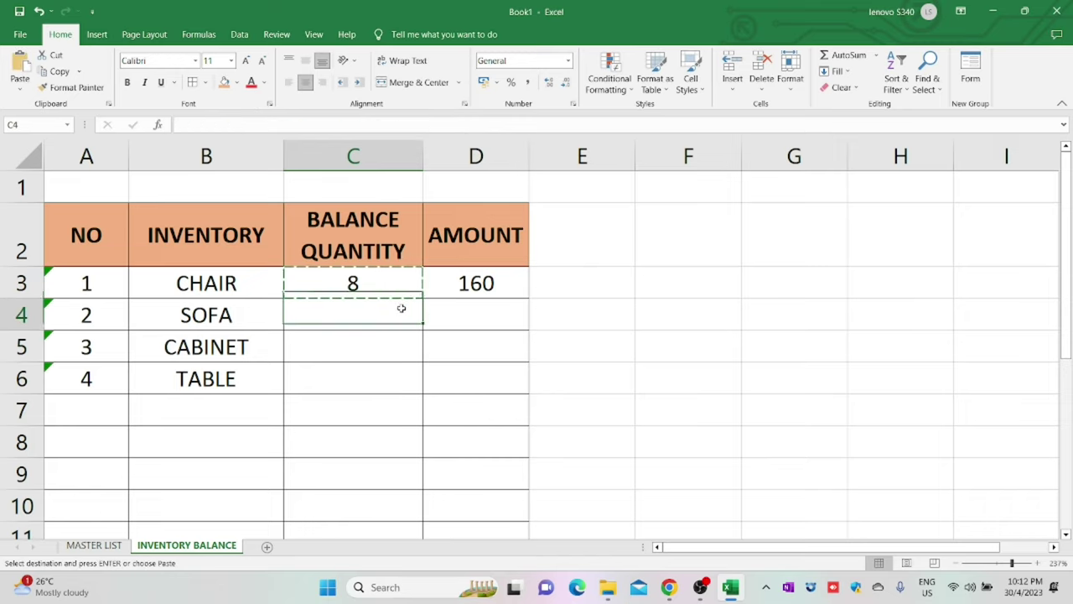
{"action": "key", "text": "ctrl+v"}
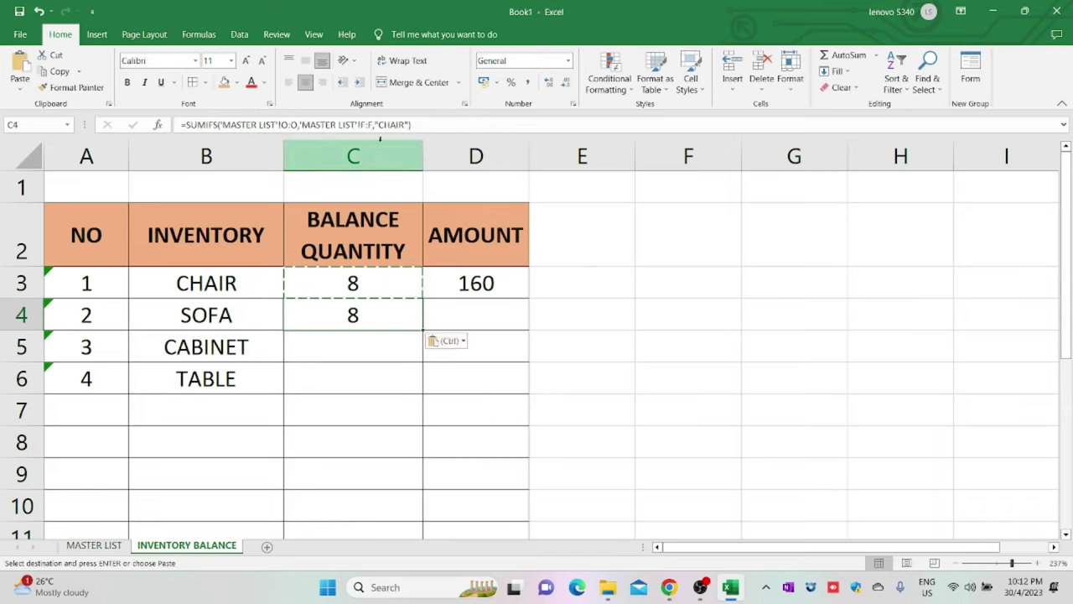
{"action": "left_click", "coordinate": [404, 125]}
{"action": "key", "text": "BackSpace"}
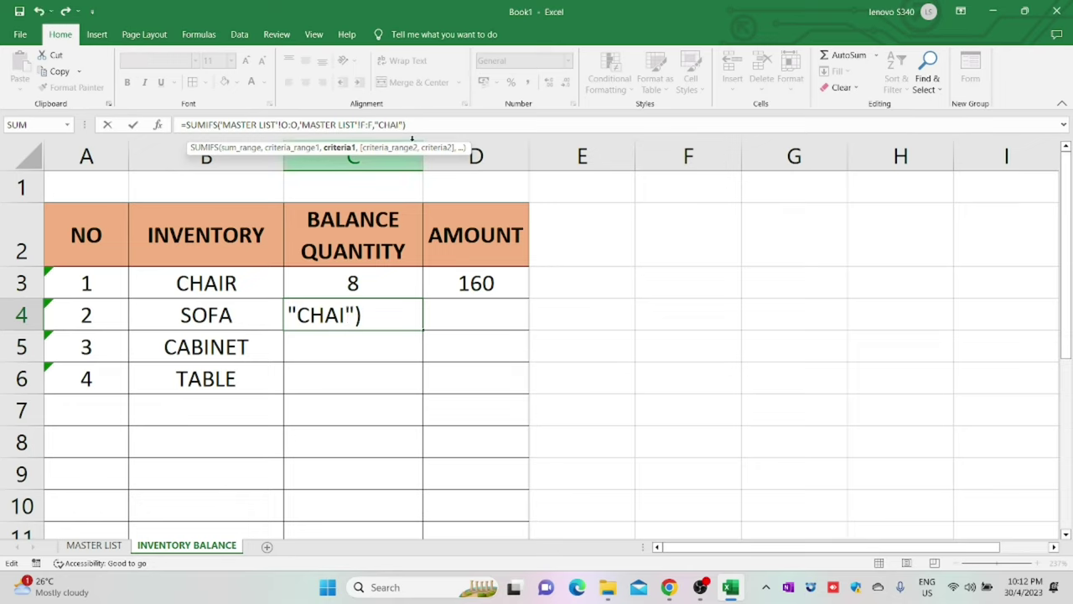
{"action": "key", "text": "BackSpace"}
{"action": "key", "text": "BackSpace"}
{"action": "key", "text": "BackSpace"}
{"action": "key", "text": "BackSpace"}
{"action": "type", "text": "SOFA"}
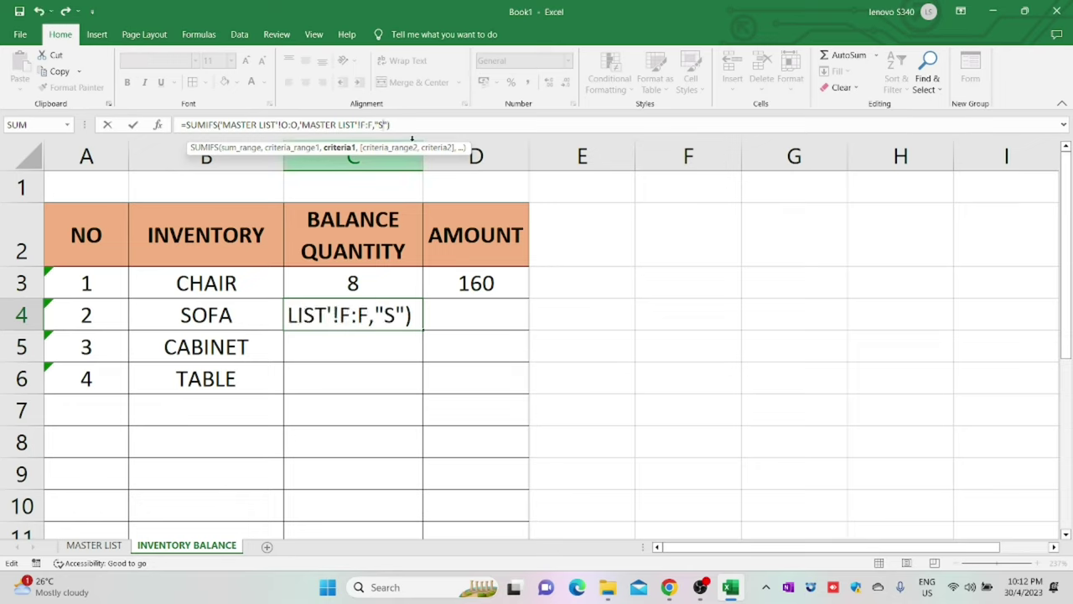
{"action": "key", "text": "Return"}
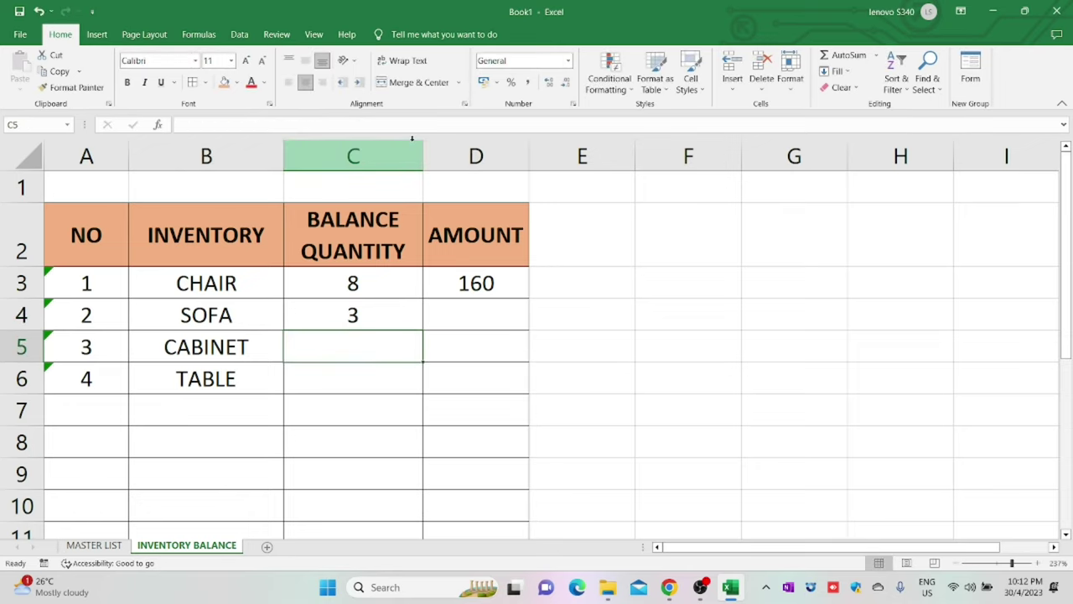
Copy the amount formula from D3 to D4 and change its criterion to "SOFA".
{"action": "left_click", "coordinate": [481, 282]}
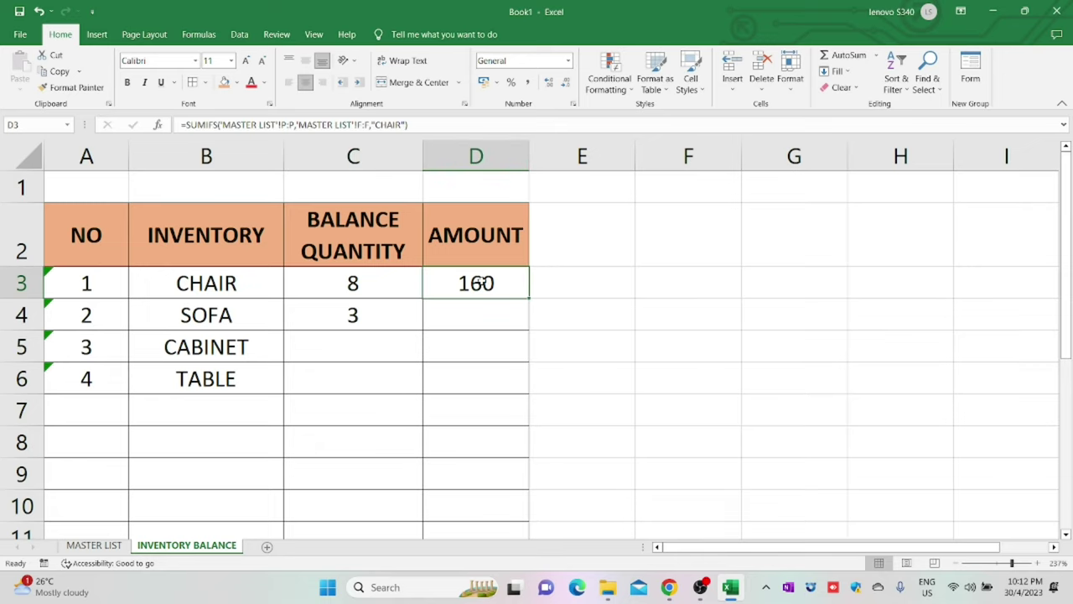
{"action": "key", "text": "ctrl+c"}
{"action": "left_click", "coordinate": [488, 306]}
{"action": "key", "text": "ctrl+v"}
{"action": "left_click", "coordinate": [401, 125]}
{"action": "key", "text": "BackSpace"}
{"action": "key", "text": "BackSpace"}
{"action": "key", "text": "BackSpace"}
{"action": "key", "text": "BackSpace"}
{"action": "key", "text": "BackSpace"}
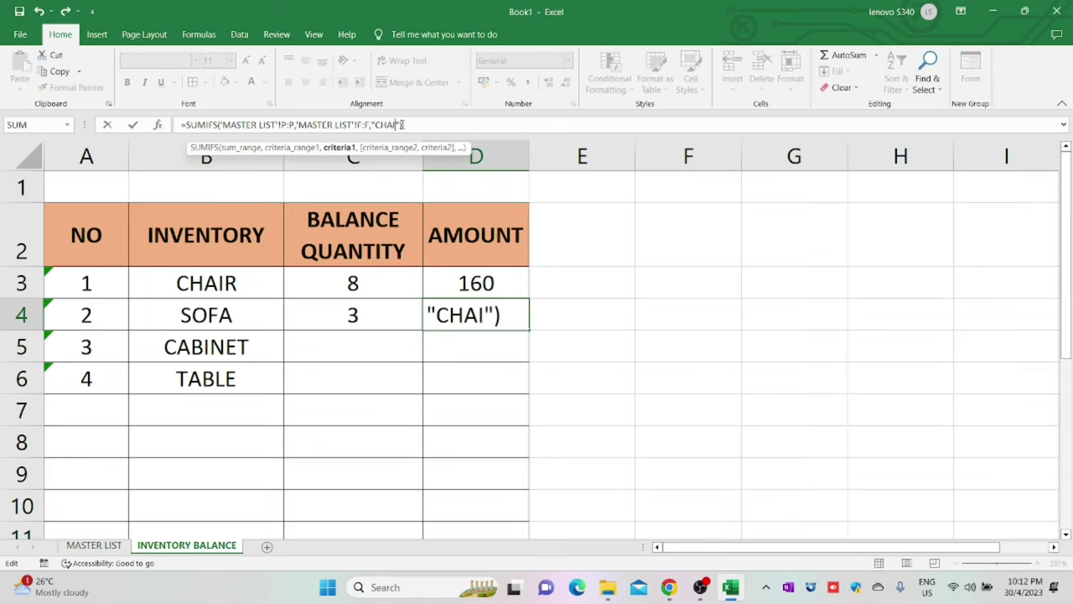
{"action": "type", "text": "SOFA"}
{"action": "key", "text": "Return"}
Copy the balance quantity formula from C4 to C5 and change its criterion to "CABINET".
{"action": "left_click", "coordinate": [391, 315]}
{"action": "key", "text": "ctrl+c"}
{"action": "left_click", "coordinate": [378, 348]}
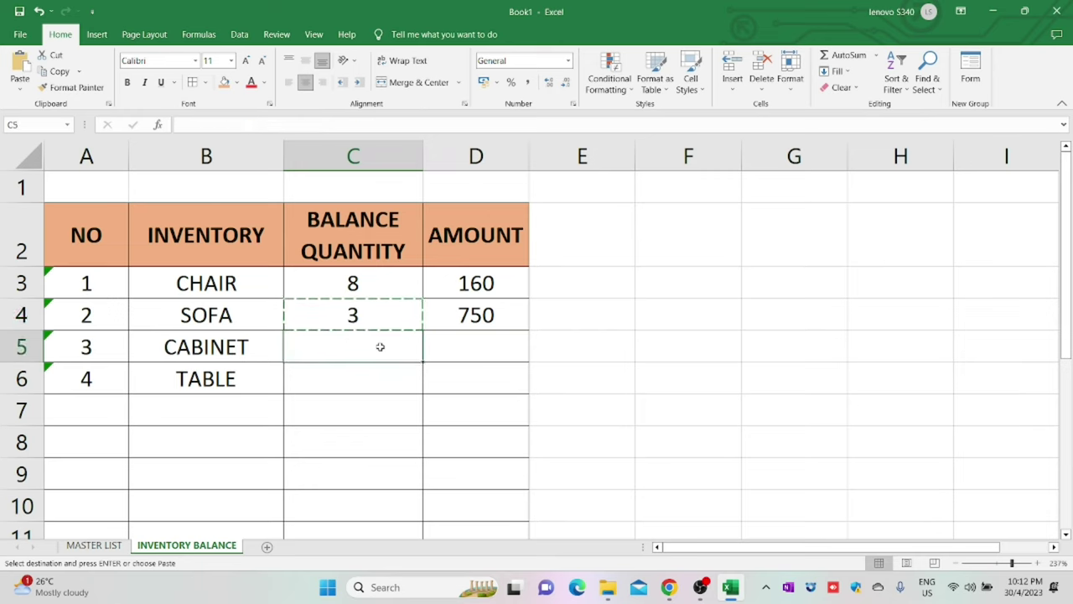
{"action": "key", "text": "ctrl+v"}
{"action": "left_click", "coordinate": [401, 124]}
{"action": "key", "text": "BackSpace"}
{"action": "key", "text": "BackSpace"}
{"action": "key", "text": "BackSpace"}
{"action": "key", "text": "BackSpace"}
{"action": "type", "text": "CABINET"}
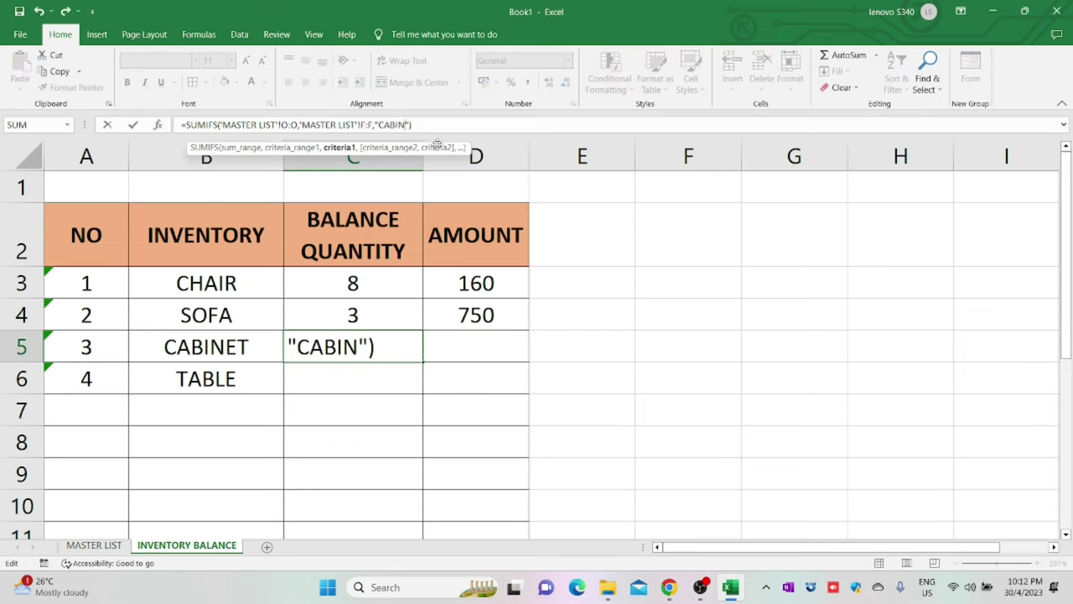
{"action": "key", "text": "Return"}
Copy the amount formula from D4 to D5 and change its criterion to "CABINET".
{"action": "left_click", "coordinate": [470, 315]}
{"action": "key", "text": "ctrl+c"}
{"action": "left_click", "coordinate": [462, 340]}
{"action": "key", "text": "ctrl+v"}
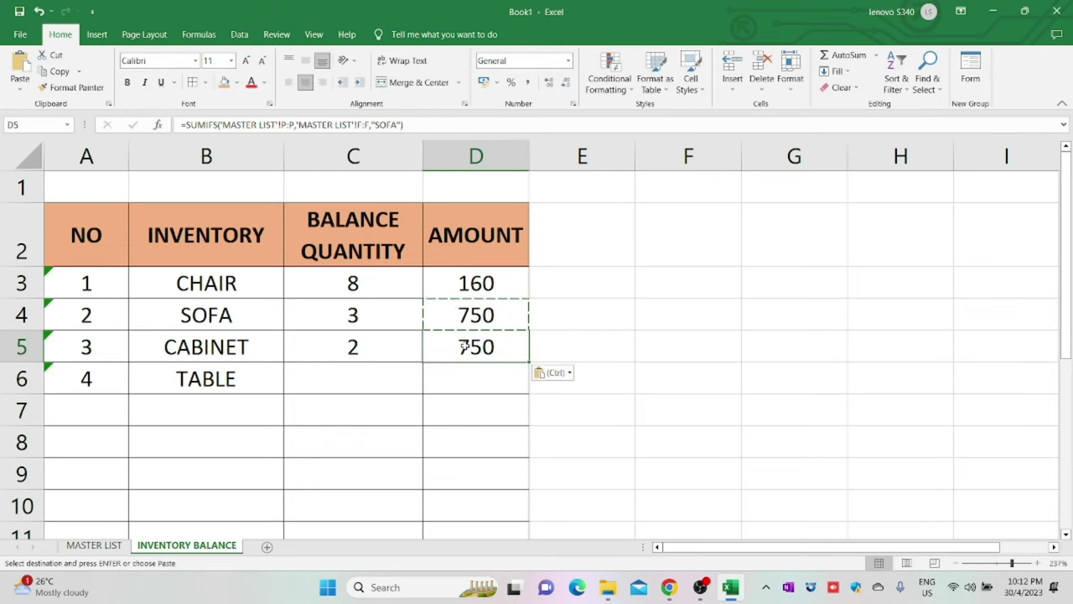
{"action": "left_click", "coordinate": [396, 124]}
{"action": "key", "text": "BackSpace"}
{"action": "key", "text": "BackSpace"}
{"action": "key", "text": "BackSpace"}
{"action": "key", "text": "BackSpace"}
{"action": "type", "text": "CABINET"}
{"action": "key", "text": "Return"}
Copy the balance quantity formula from C5 to C6 and change its criterion to "TABLE".
{"action": "left_click", "coordinate": [391, 327]}
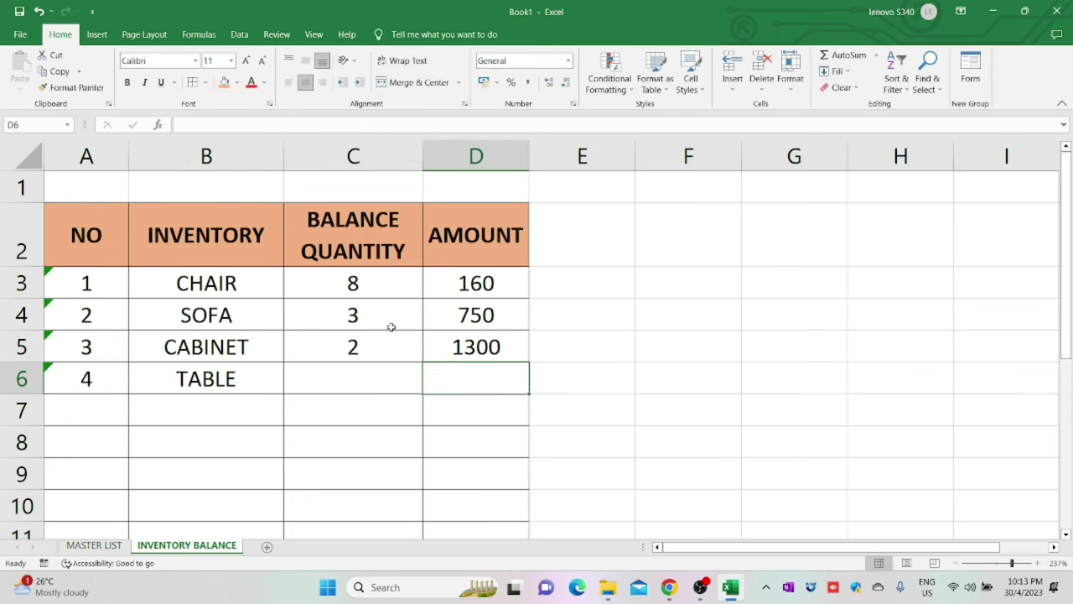
{"action": "key", "text": "ctrl+c"}
{"action": "left_click", "coordinate": [383, 367]}
{"action": "key", "text": "ctrl+v"}
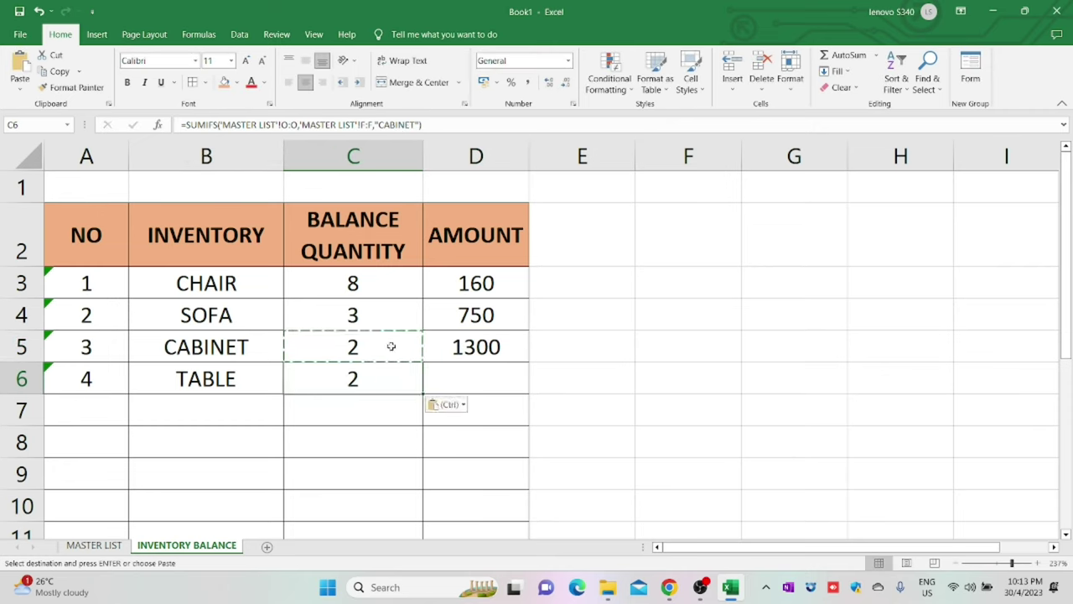
{"action": "left_click", "coordinate": [417, 124]}
{"action": "key", "text": "BackSpace"}
{"action": "key", "text": "BackSpace"}
{"action": "key", "text": "BackSpace"}
{"action": "key", "text": "BackSpace"}
{"action": "key", "text": "BackSpace"}
{"action": "key", "text": "BackSpace"}
{"action": "key", "text": "BackSpace"}
{"action": "type", "text": "TABLE"}
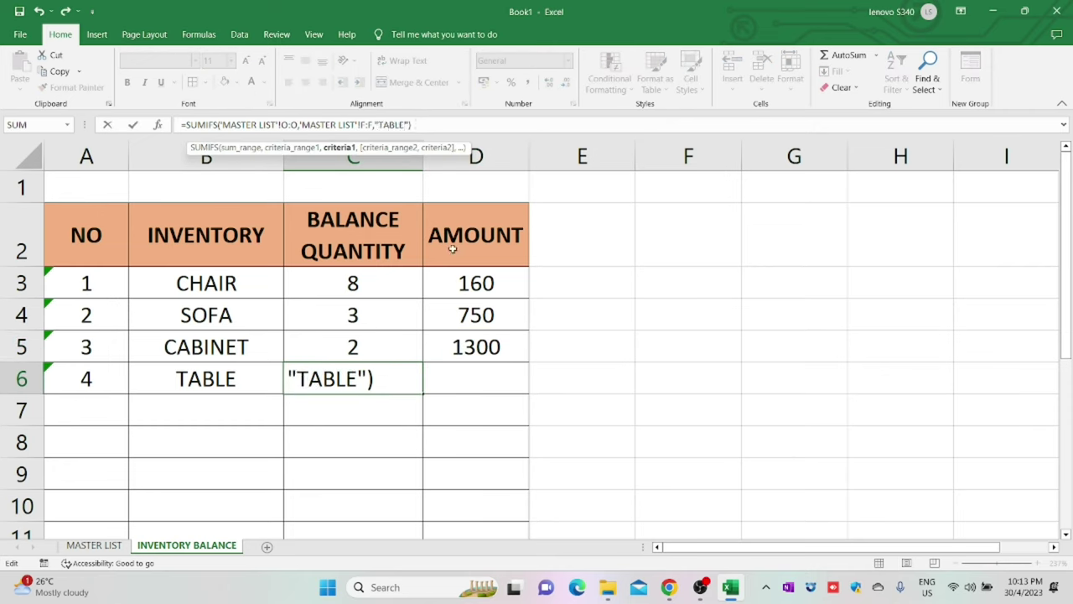
{"action": "key", "text": "Return"}
Copy the amount formula from D5 to D6 and change its criterion to "TABLE".
{"action": "left_click", "coordinate": [469, 353]}
{"action": "key", "text": "ctrl+c"}
{"action": "left_click", "coordinate": [477, 378]}
{"action": "key", "text": "ctrl+v"}
{"action": "left_click", "coordinate": [412, 126]}
{"action": "key", "text": "BackSpace"}
{"action": "key", "text": "BackSpace"}
{"action": "key", "text": "BackSpace"}
{"action": "key", "text": "BackSpace"}
{"action": "key", "text": "BackSpace"}
{"action": "key", "text": "BackSpace"}
{"action": "key", "text": "BackSpace"}
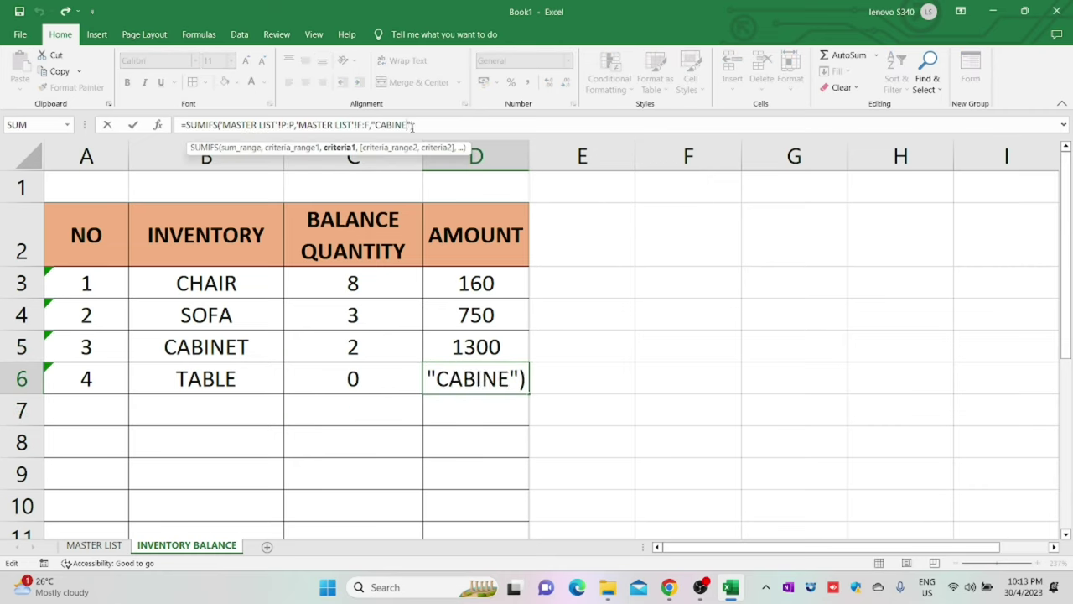
{"action": "type", "text": "TABLE"}
{"action": "key", "text": "Return"}
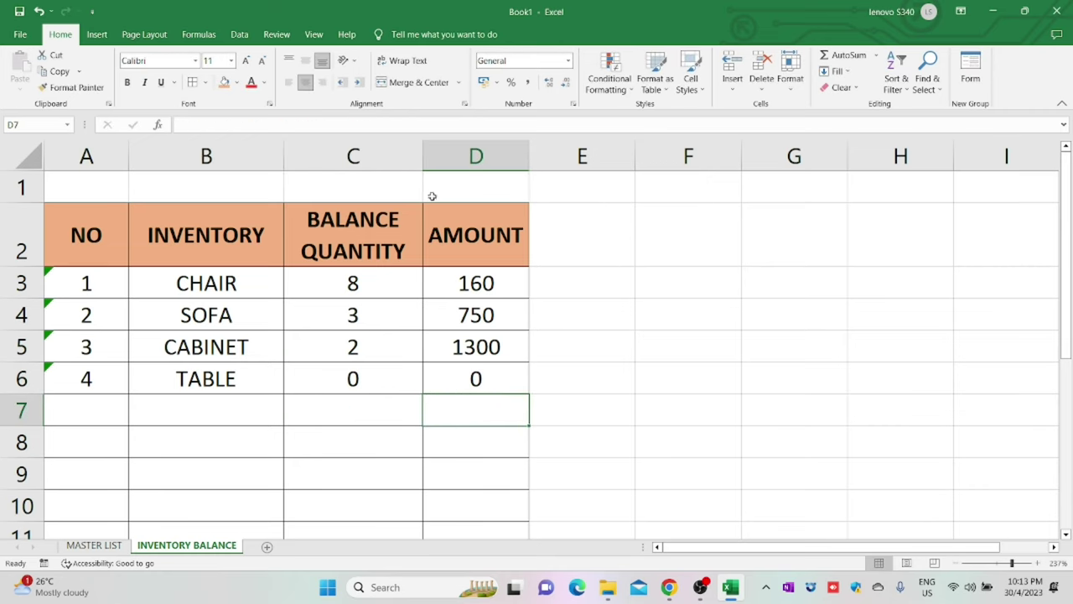
{"action": "left_click", "coordinate": [385, 373]}
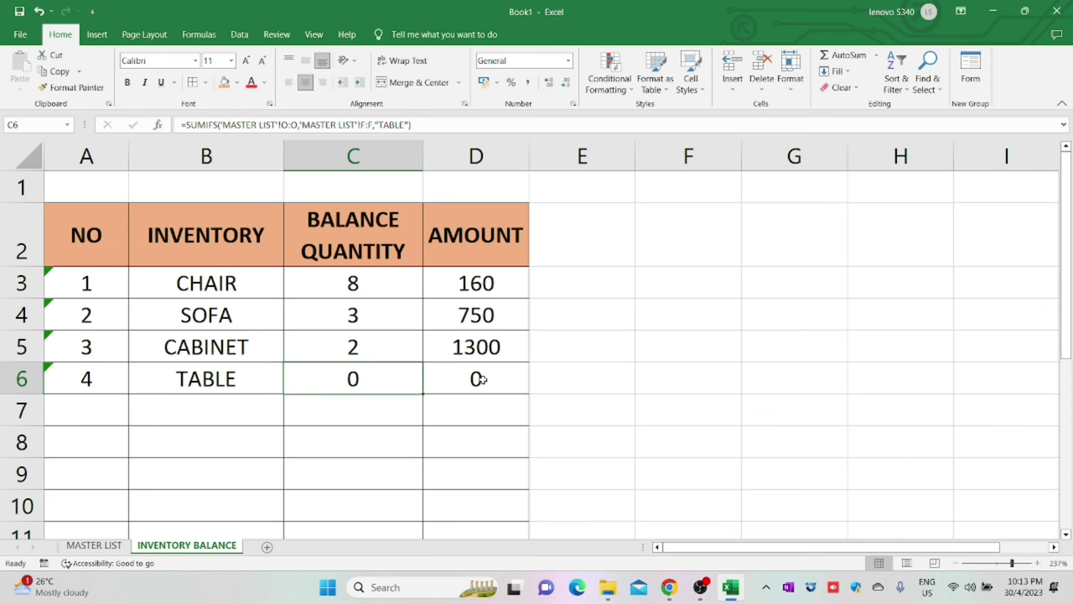
Clear the INVENTORY column filter on the MASTER LIST sheet to show all stock rows.
{"action": "left_click", "coordinate": [94, 545]}
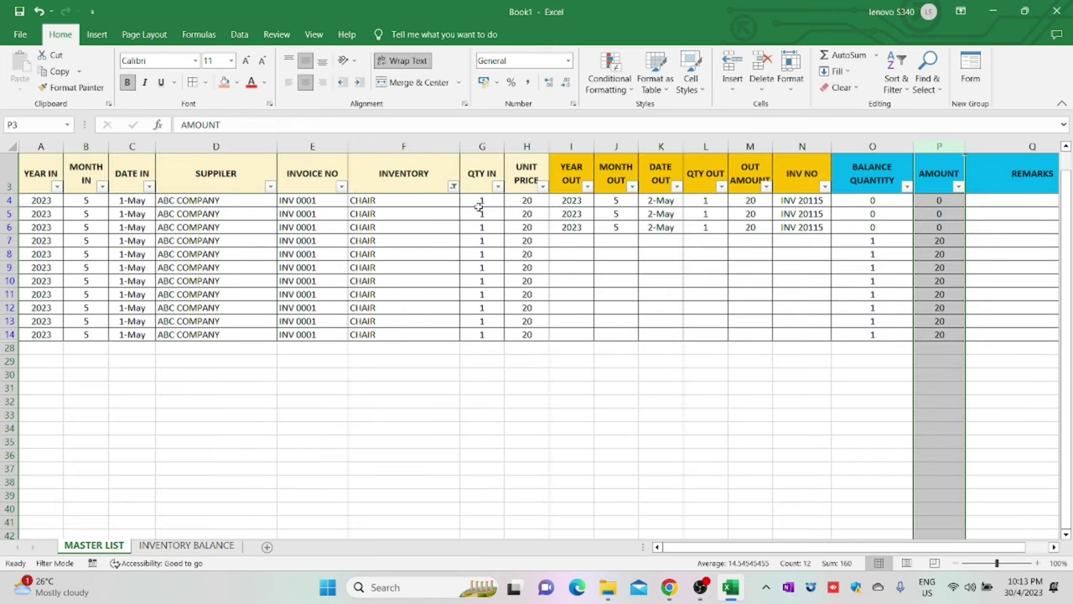
{"action": "left_click", "coordinate": [453, 186]}
{"action": "left_click", "coordinate": [361, 274]}
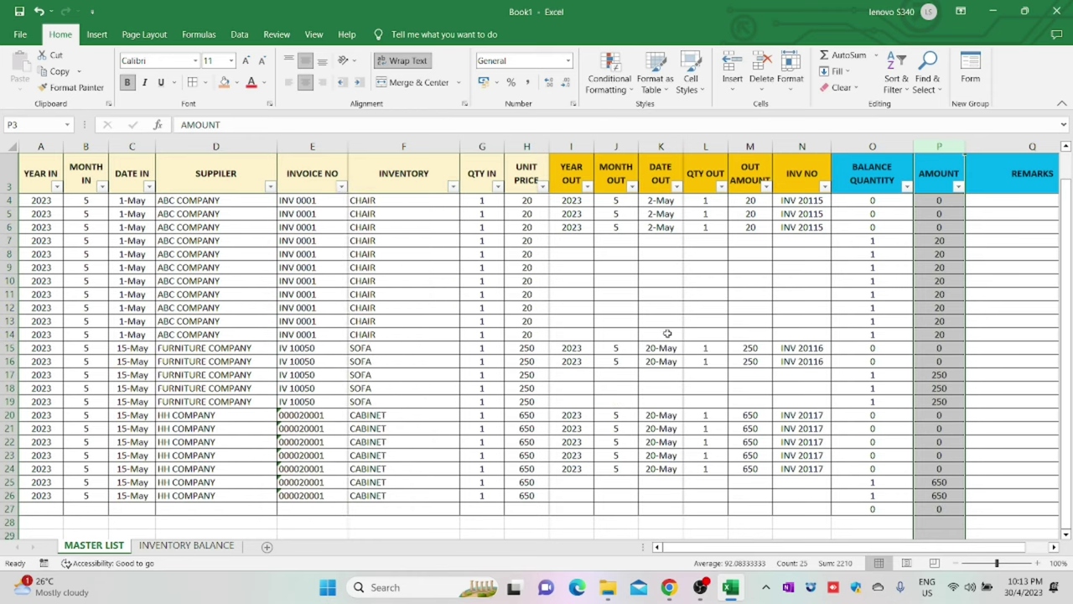
{"action": "left_click", "coordinate": [661, 334]}
In row 27 of the master list, enter date in 16/5, supplier ZXY COMPANY and left-aligned invoice number 100003002.
{"action": "scroll", "coordinate": [183, 447], "scroll_direction": "down", "scroll_amount": 1}
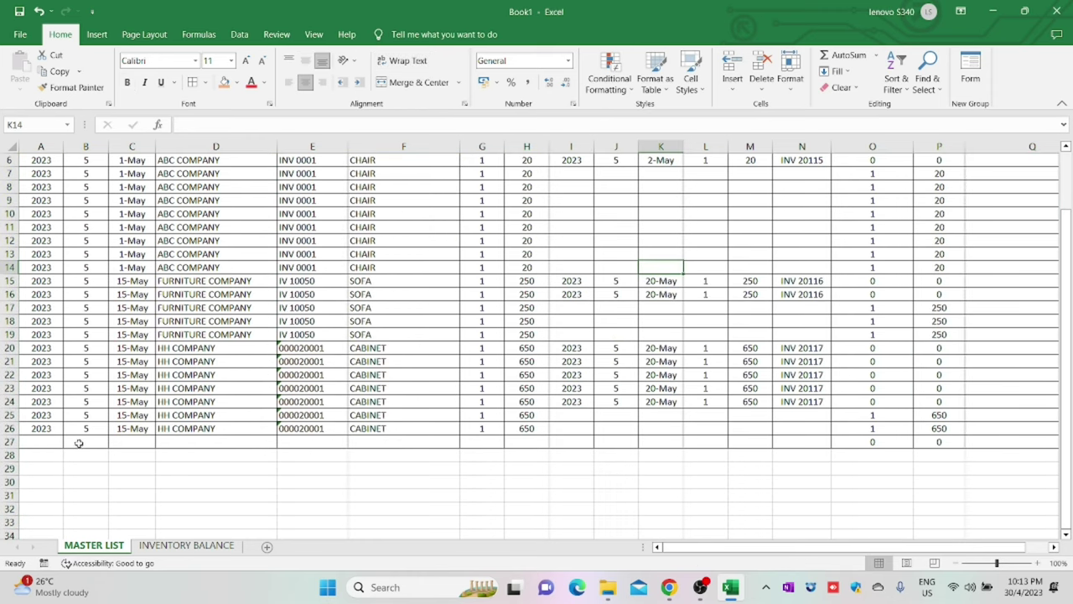
{"action": "left_click", "coordinate": [143, 441]}
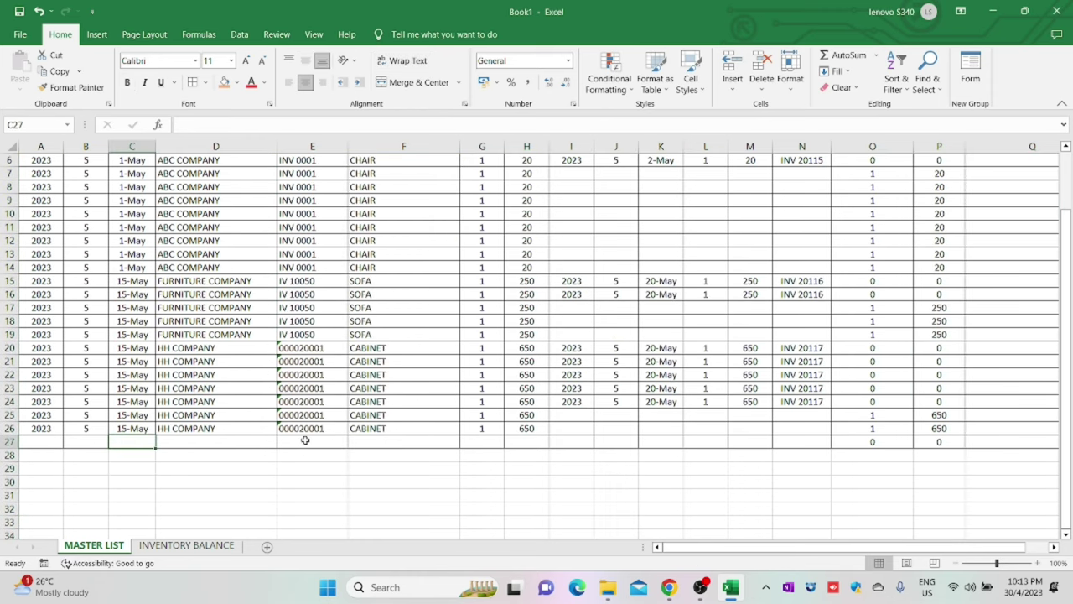
{"action": "type", "text": "16/5"}
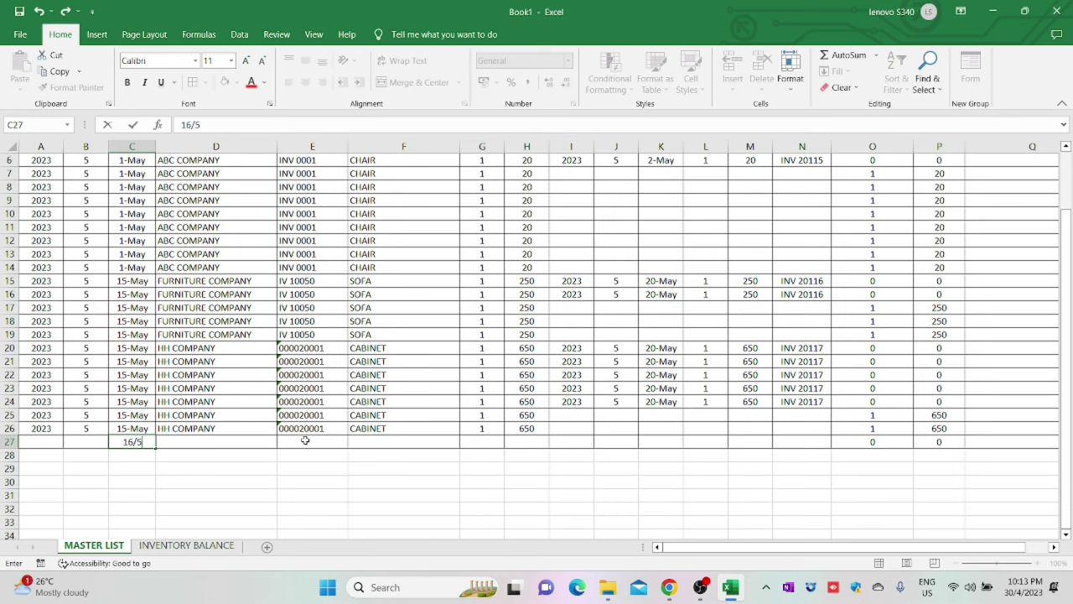
{"action": "key", "text": "Tab"}
{"action": "type", "text": "ZXY"}
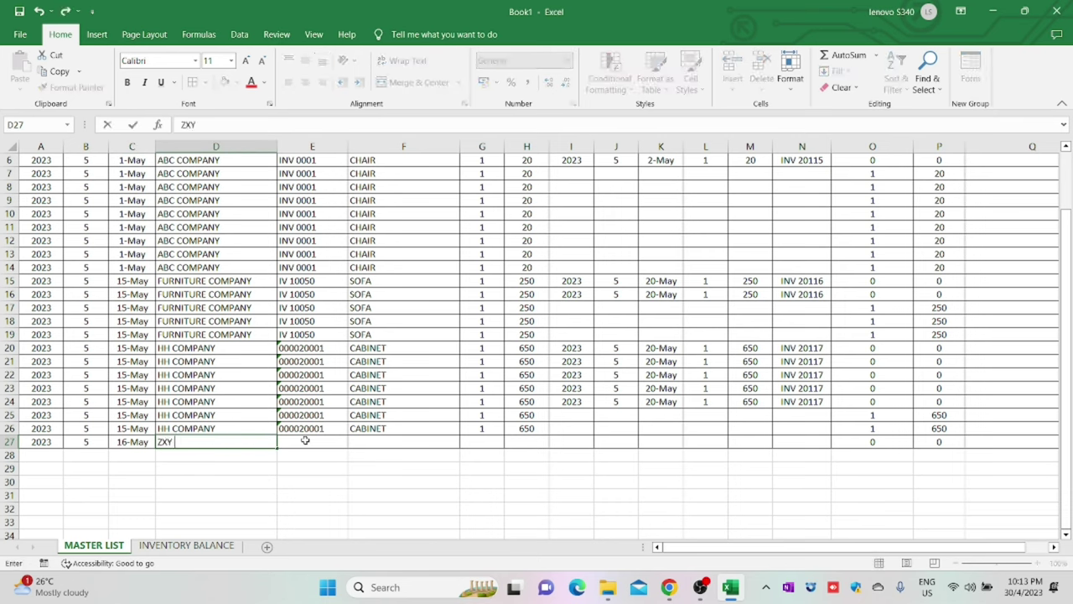
{"action": "type", "text": " COMPANY"}
{"action": "key", "text": "Tab"}
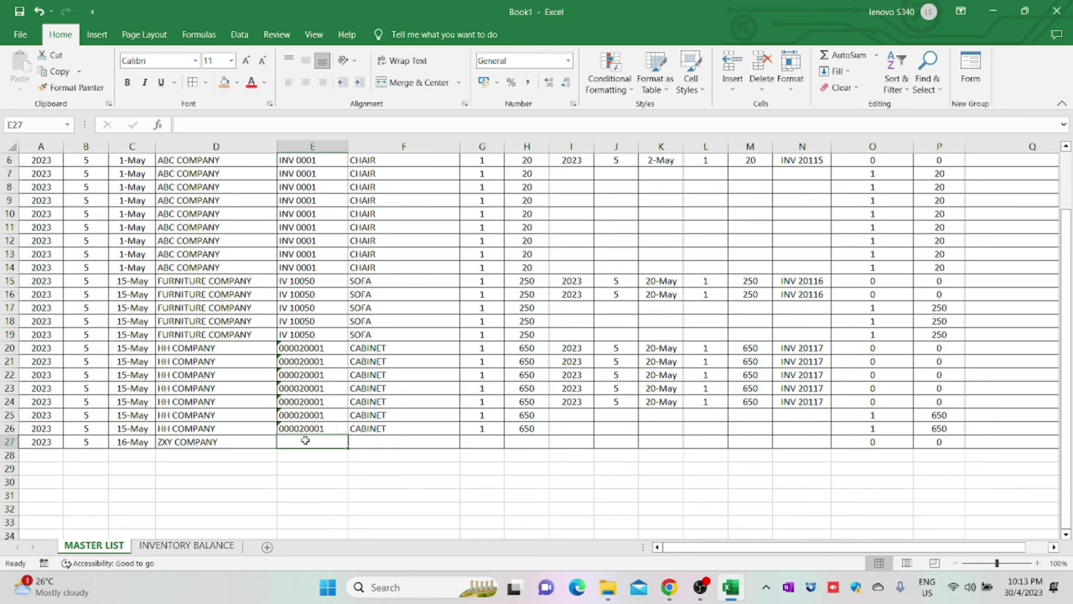
{"action": "type", "text": "100003002"}
{"action": "key", "text": "Tab"}
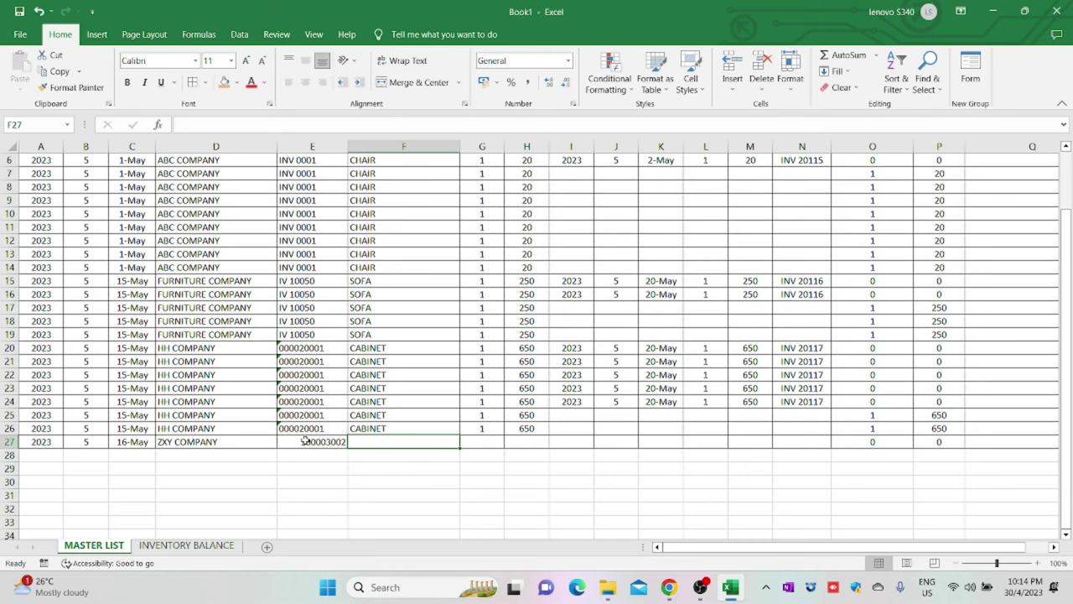
{"action": "left_click", "coordinate": [307, 442]}
{"action": "left_click", "coordinate": [289, 82]}
Enter inventory TABLE, quantity in 1 and unit price 55 in row 27, and check the TABLE row on the INVENTORY BALANCE sheet.
{"action": "left_click", "coordinate": [387, 441]}
{"action": "type", "text": "TABLE"}
{"action": "key", "text": "Tab"}
{"action": "type", "text": "1"}
{"action": "key", "text": "Tab"}
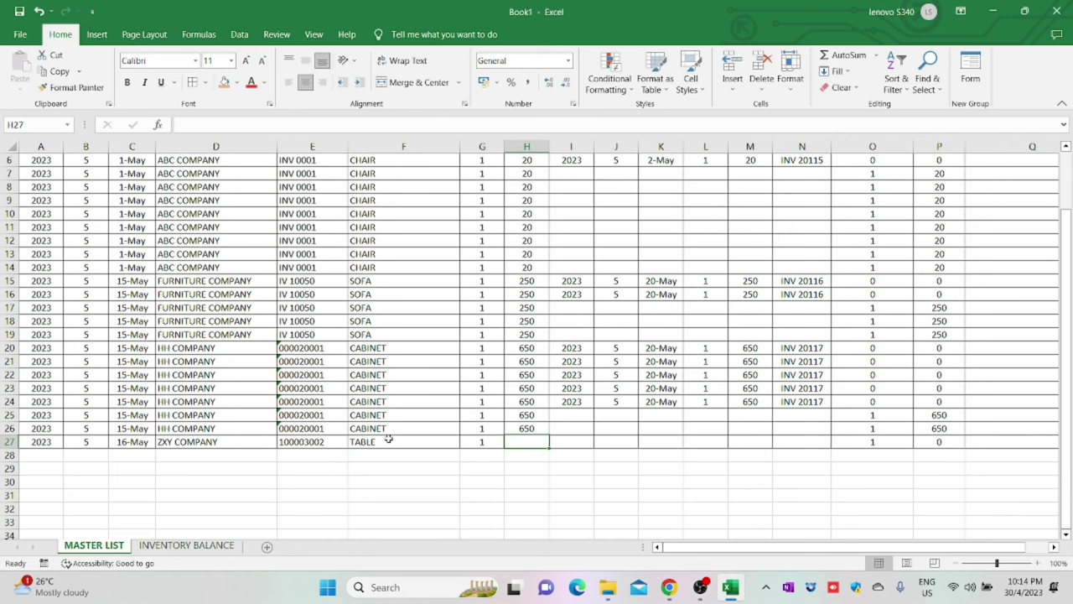
{"action": "type", "text": "55"}
{"action": "key", "text": "Tab"}
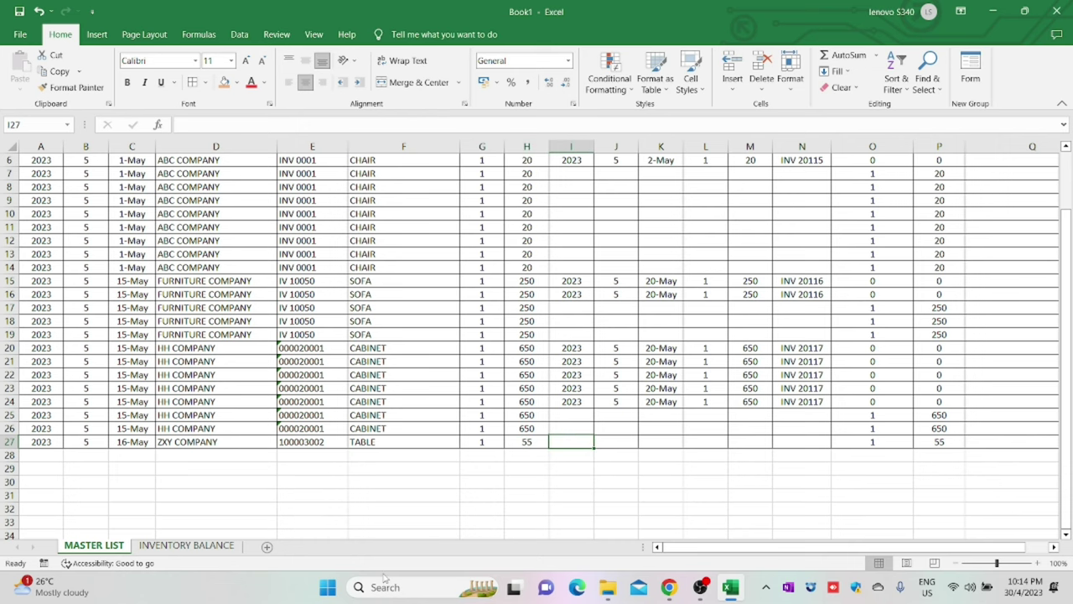
{"action": "left_click", "coordinate": [186, 545]}
{"action": "key", "text": "Right"}
{"action": "key", "text": "Left"}
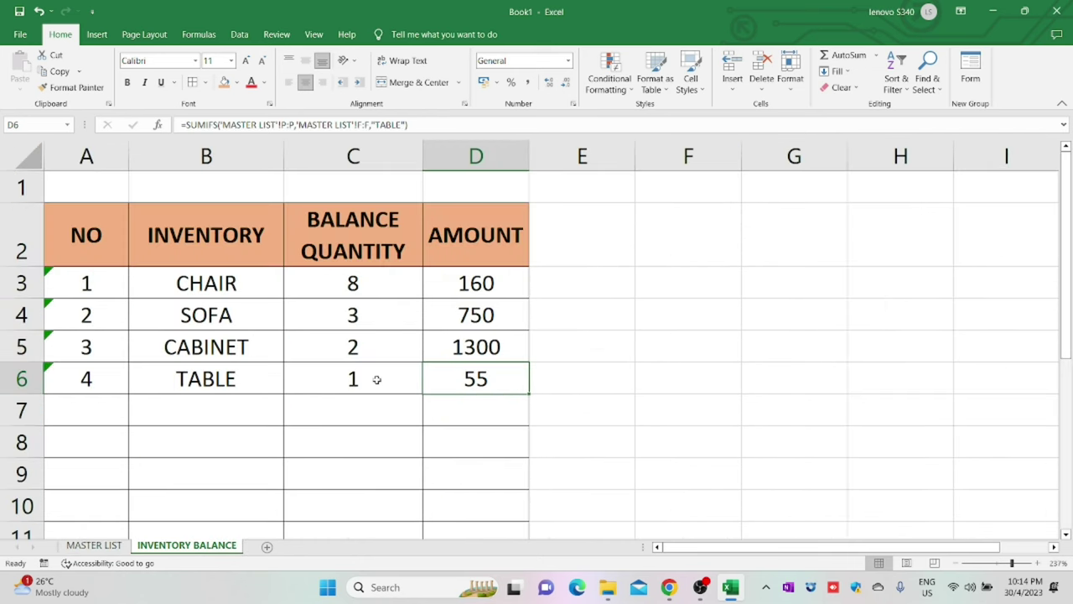
{"action": "left_click", "coordinate": [575, 382]}
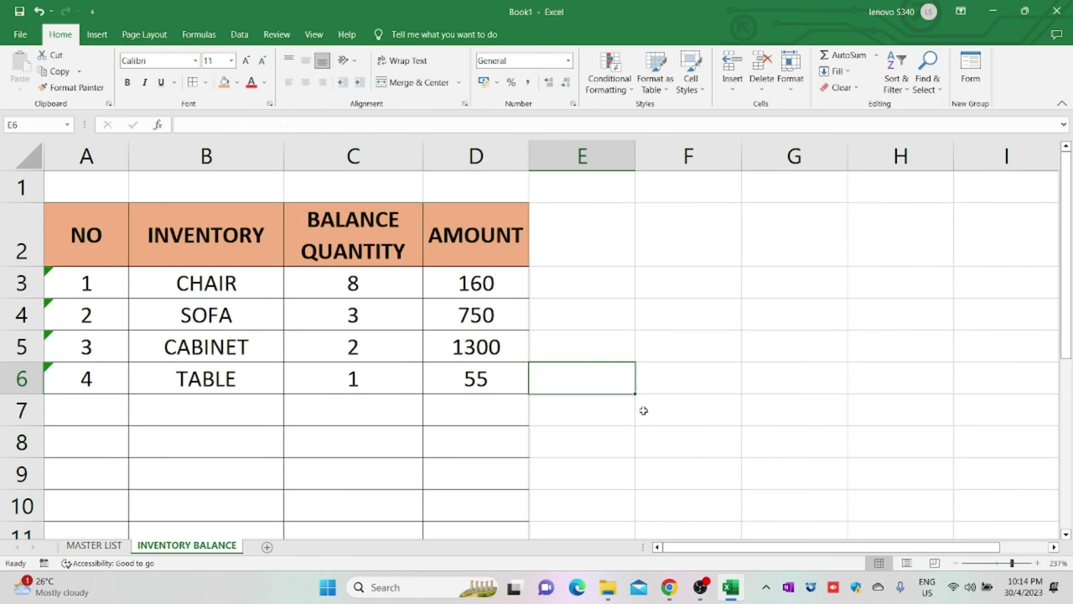
On the MASTER LIST sheet, enter date out 21/5 in K27 and copy the year and month out formulas from I24:J24 to I27:J27.
{"action": "left_click", "coordinate": [118, 546]}
{"action": "left_click", "coordinate": [661, 442]}
{"action": "type", "text": "21/"}
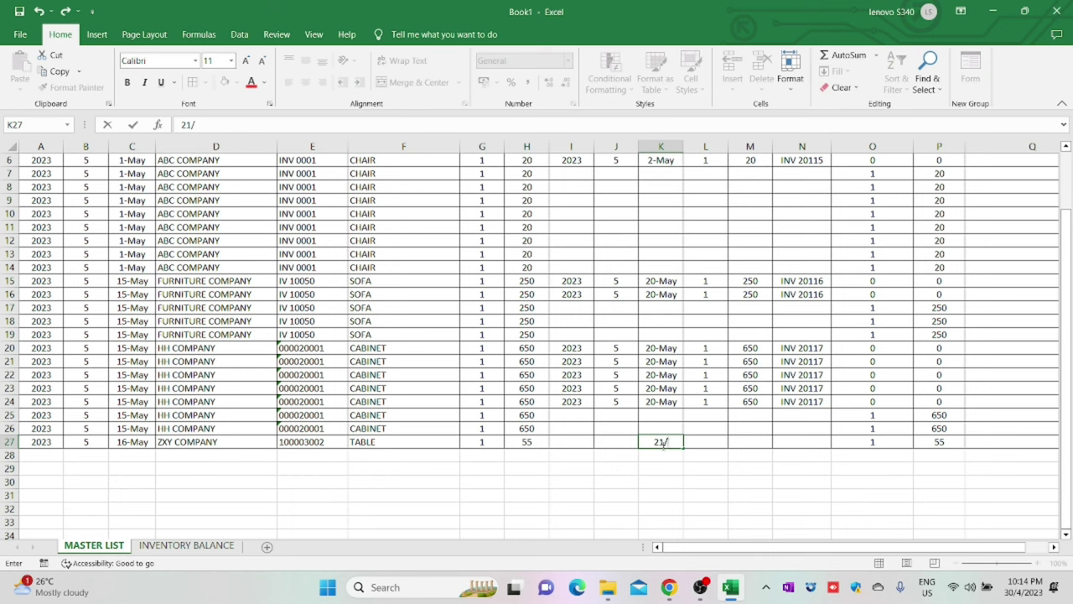
{"action": "type", "text": "5"}
{"action": "key", "text": "Tab"}
{"action": "left_click_drag", "start_coordinate": [571, 401], "coordinate": [616, 402]}
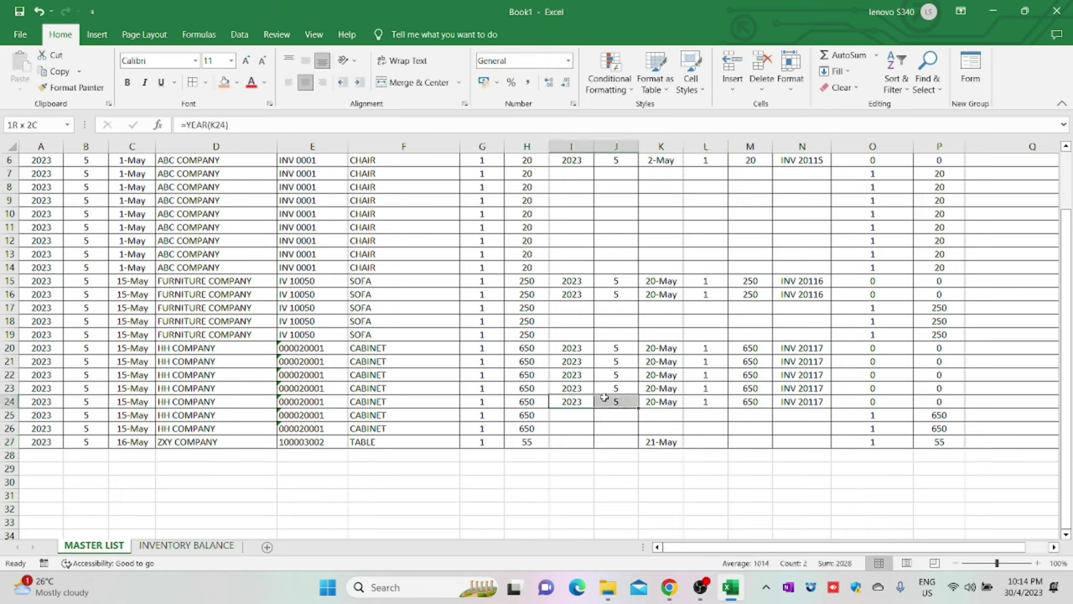
{"action": "key", "text": "ctrl+c"}
{"action": "left_click", "coordinate": [575, 442]}
{"action": "key", "text": "ctrl+v"}
Enter quantity out 1, out amount 55 and INV NO INV 20118 in row 27, and review the INVENTORY BALANCE and MASTER LIST sheets.
{"action": "left_click", "coordinate": [705, 442]}
{"action": "type", "text": "1"}
{"action": "key", "text": "Tab"}
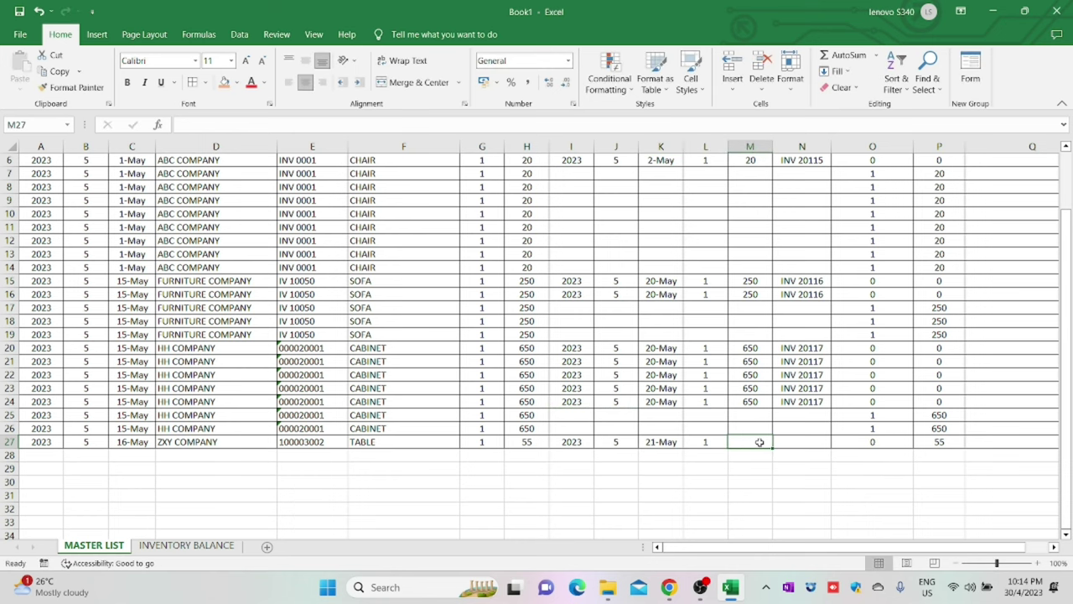
{"action": "type", "text": "55"}
{"action": "key", "text": "Tab"}
{"action": "type", "text": "INV 20118"}
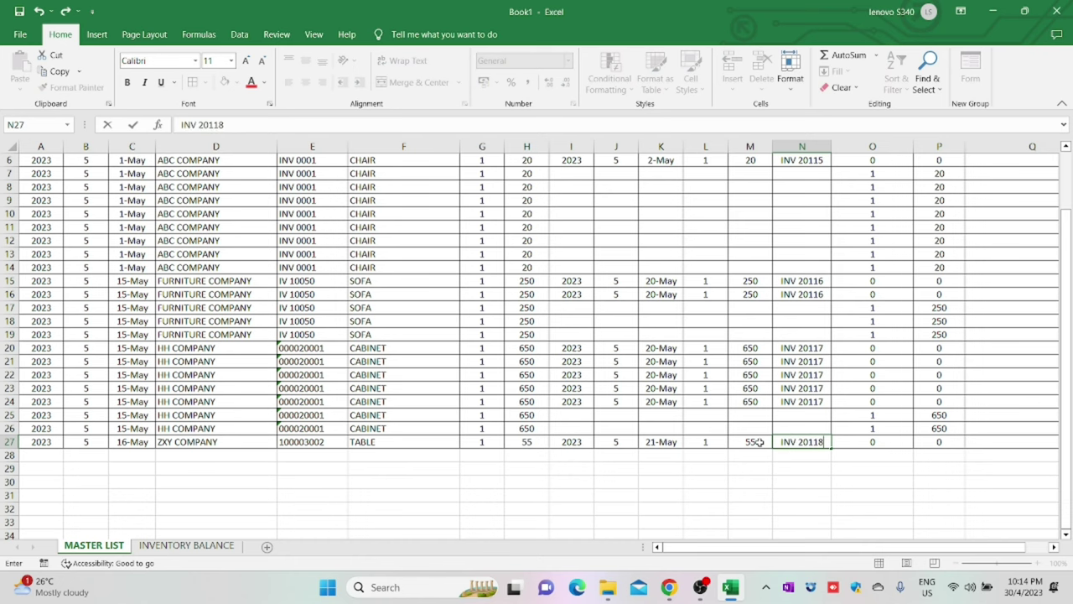
{"action": "key", "text": "Return"}
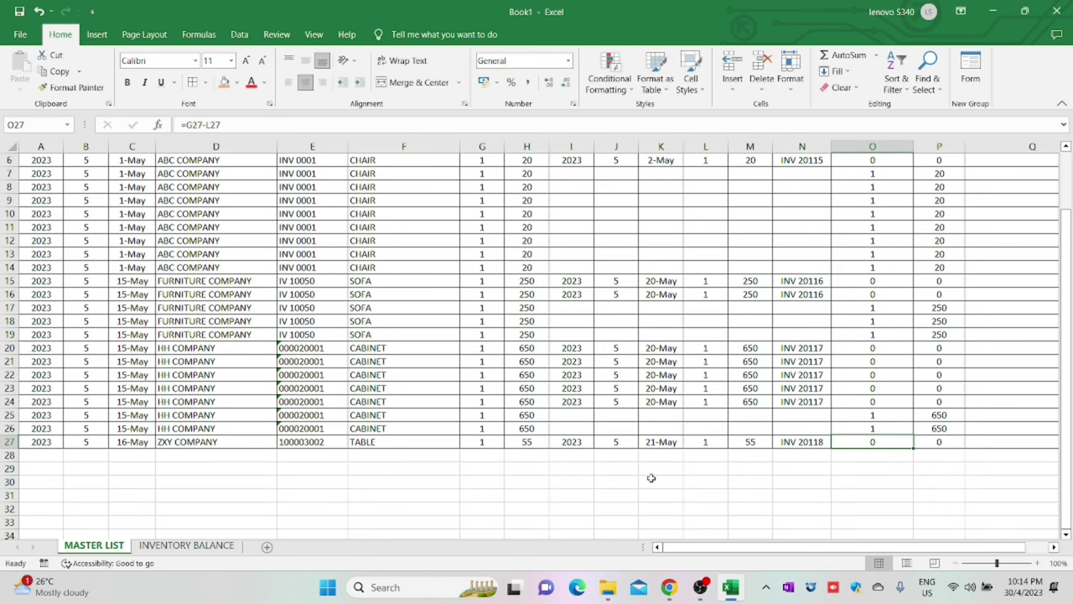
{"action": "left_click", "coordinate": [186, 545]}
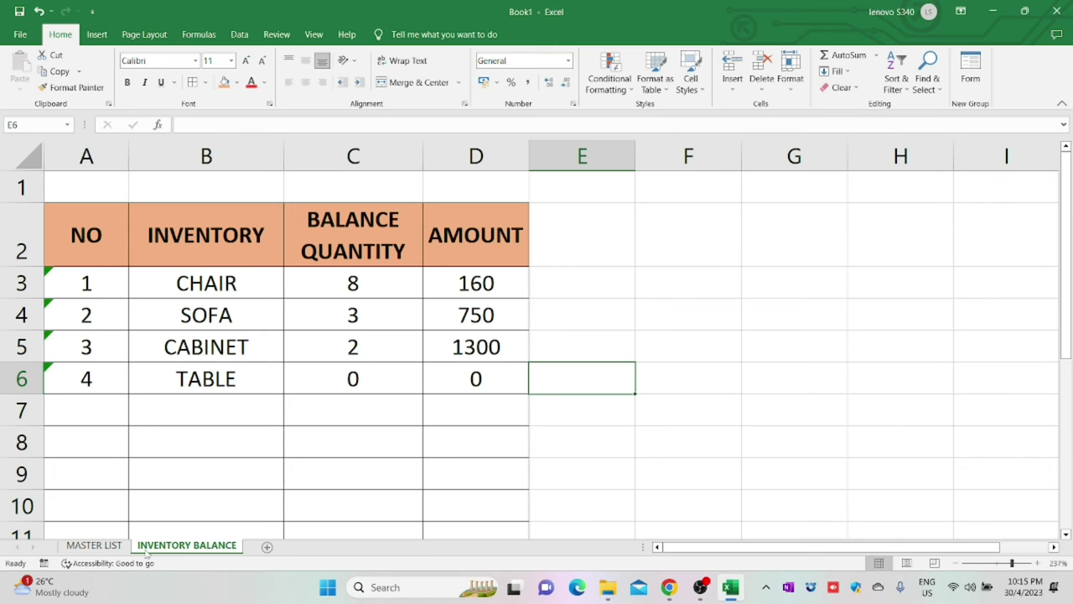
{"action": "left_click", "coordinate": [94, 546]}
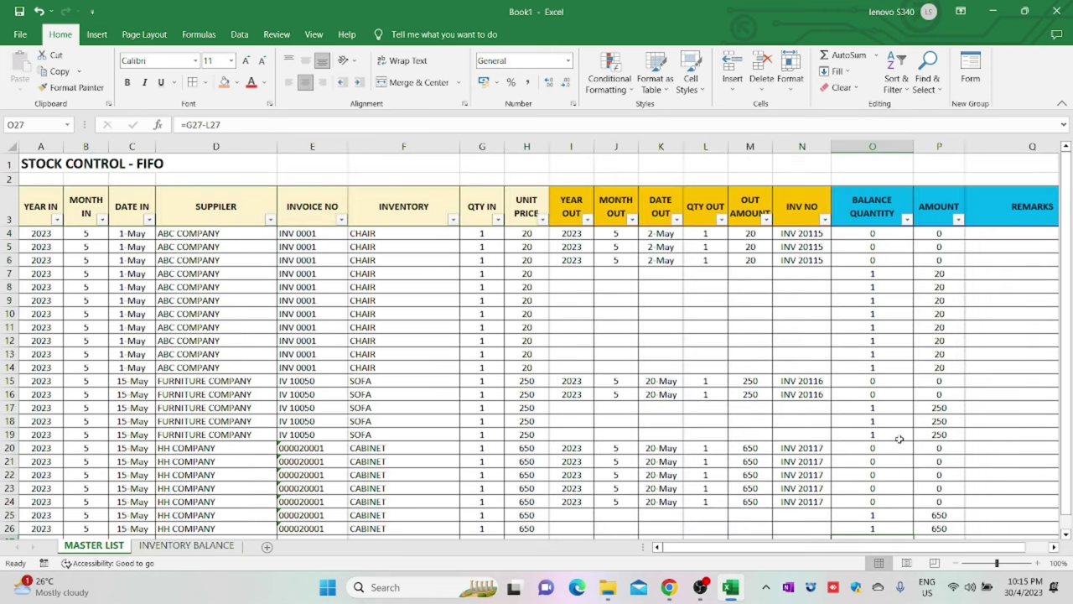
{"action": "left_click", "coordinate": [939, 435]}
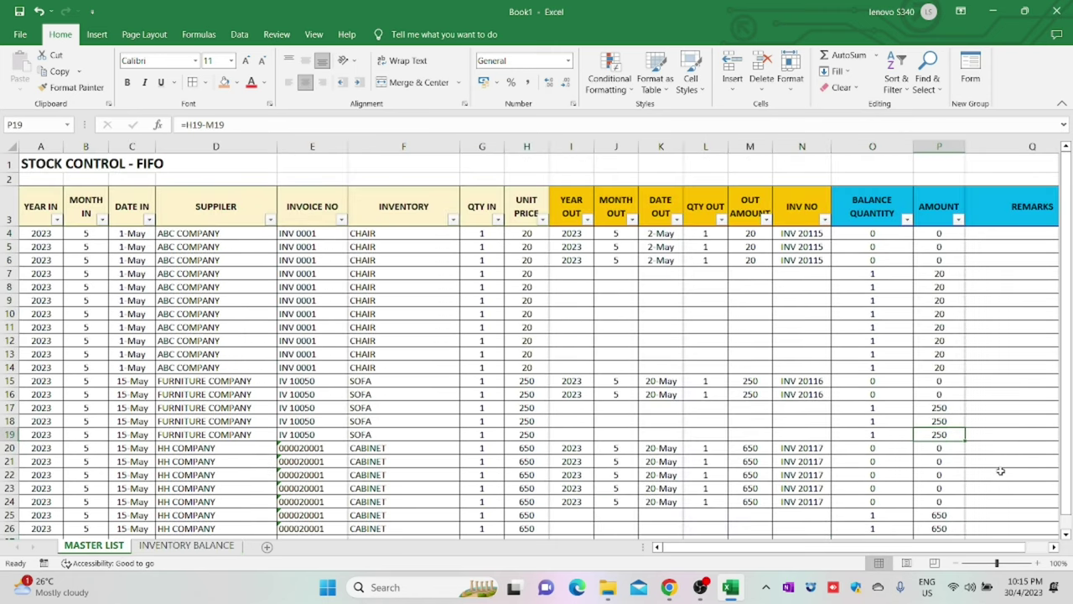